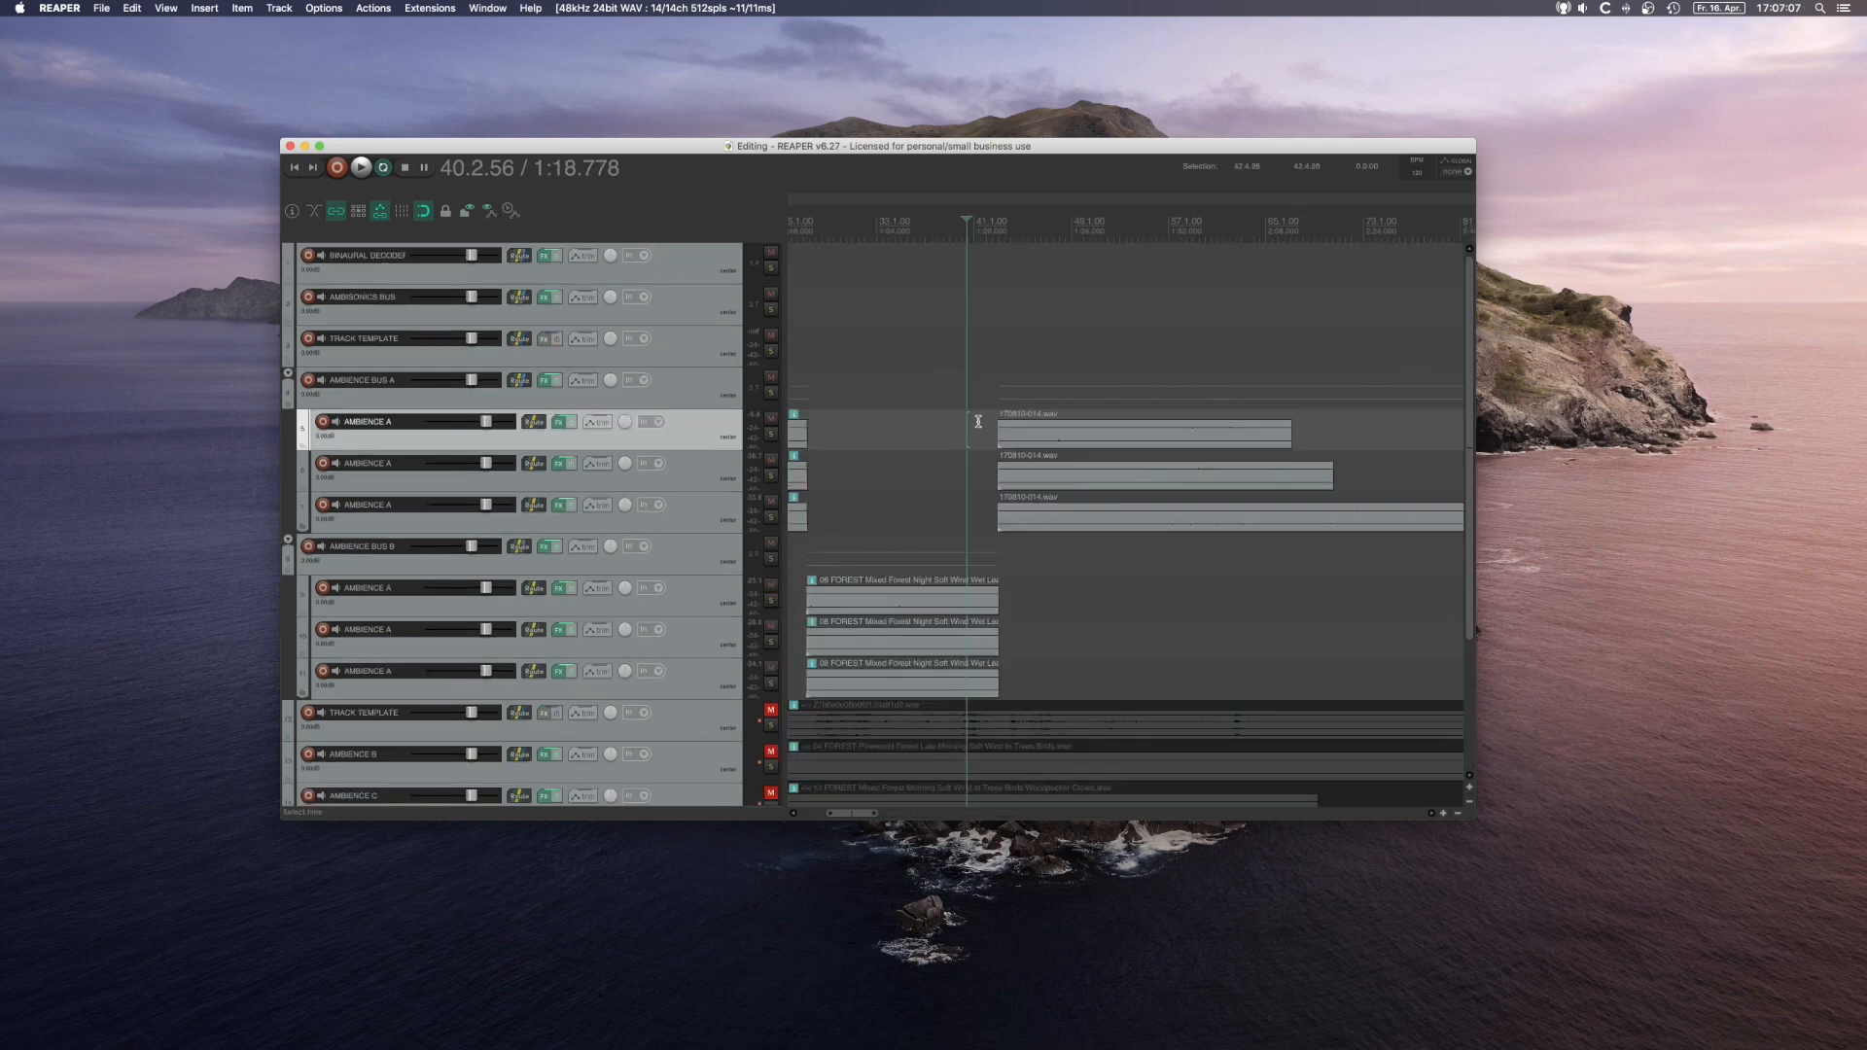
Step: Play the project from slightly before the 170810-014.wav clips on the Ambience A tracks
scroll(951, 423, down, 2)
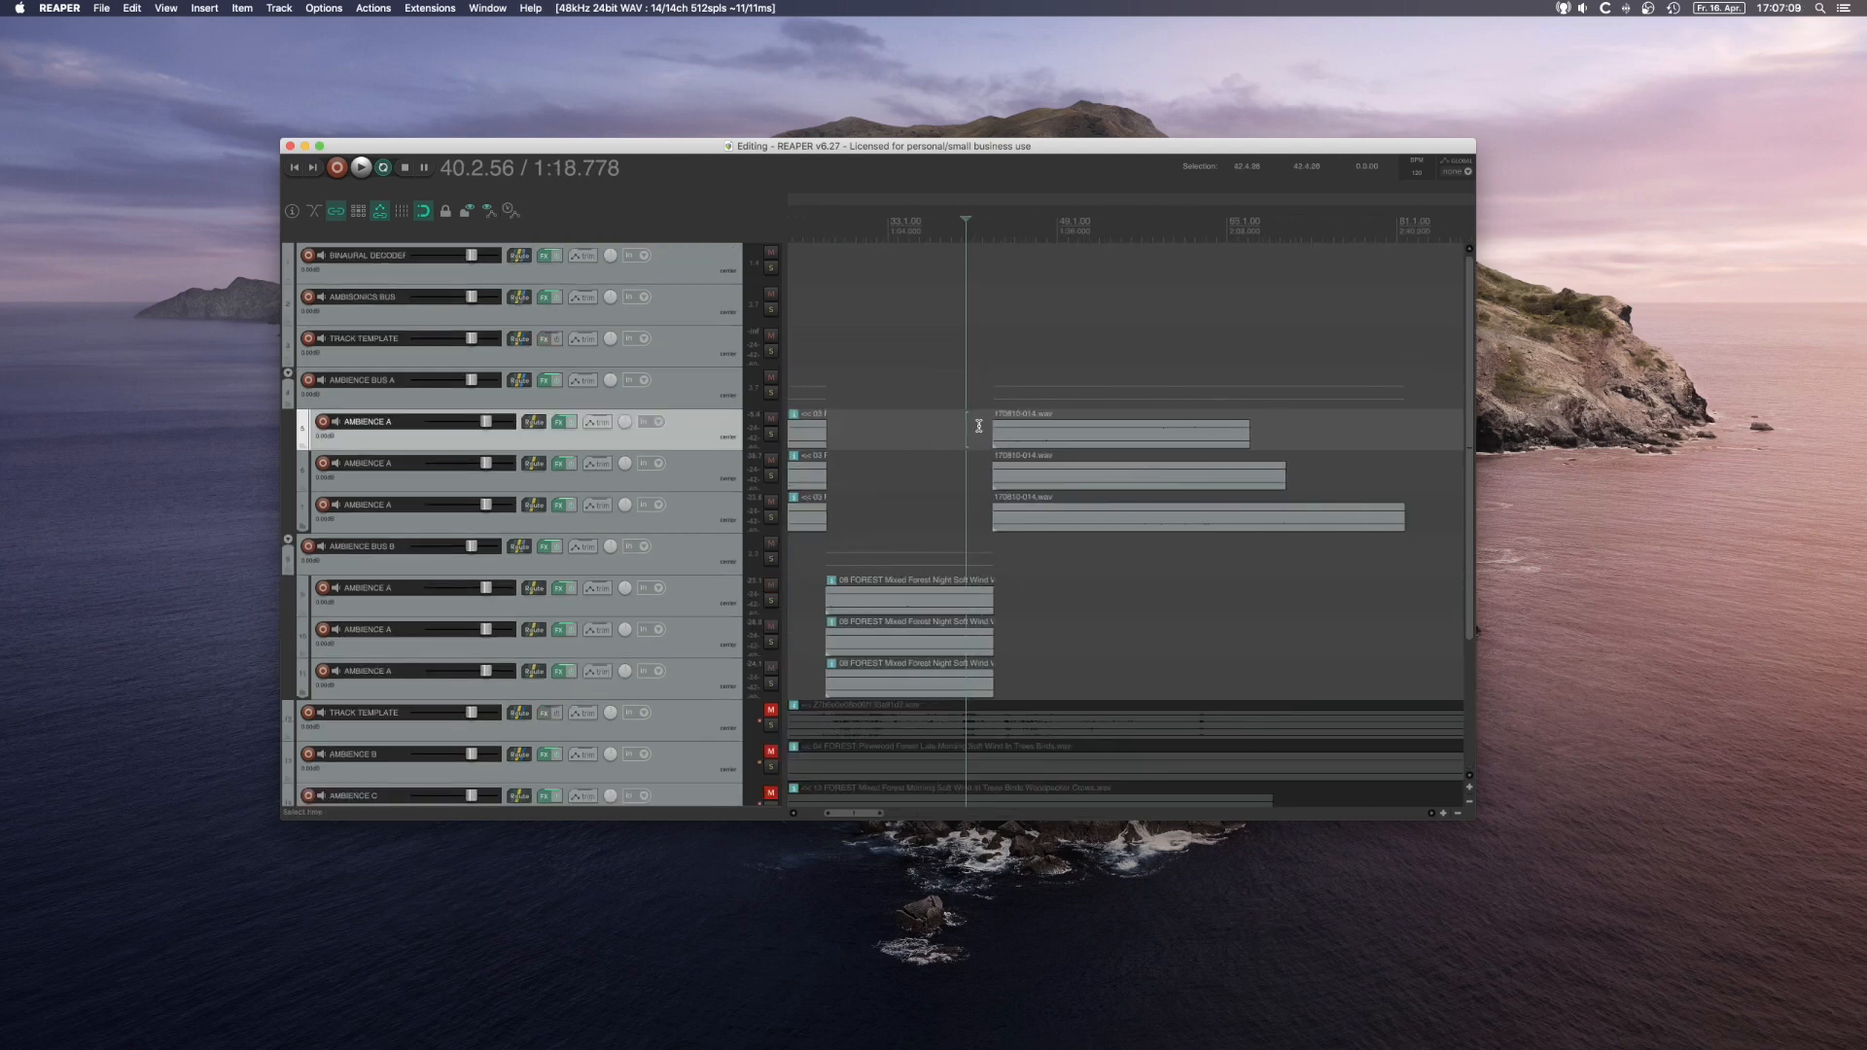
click(979, 425)
key(space)
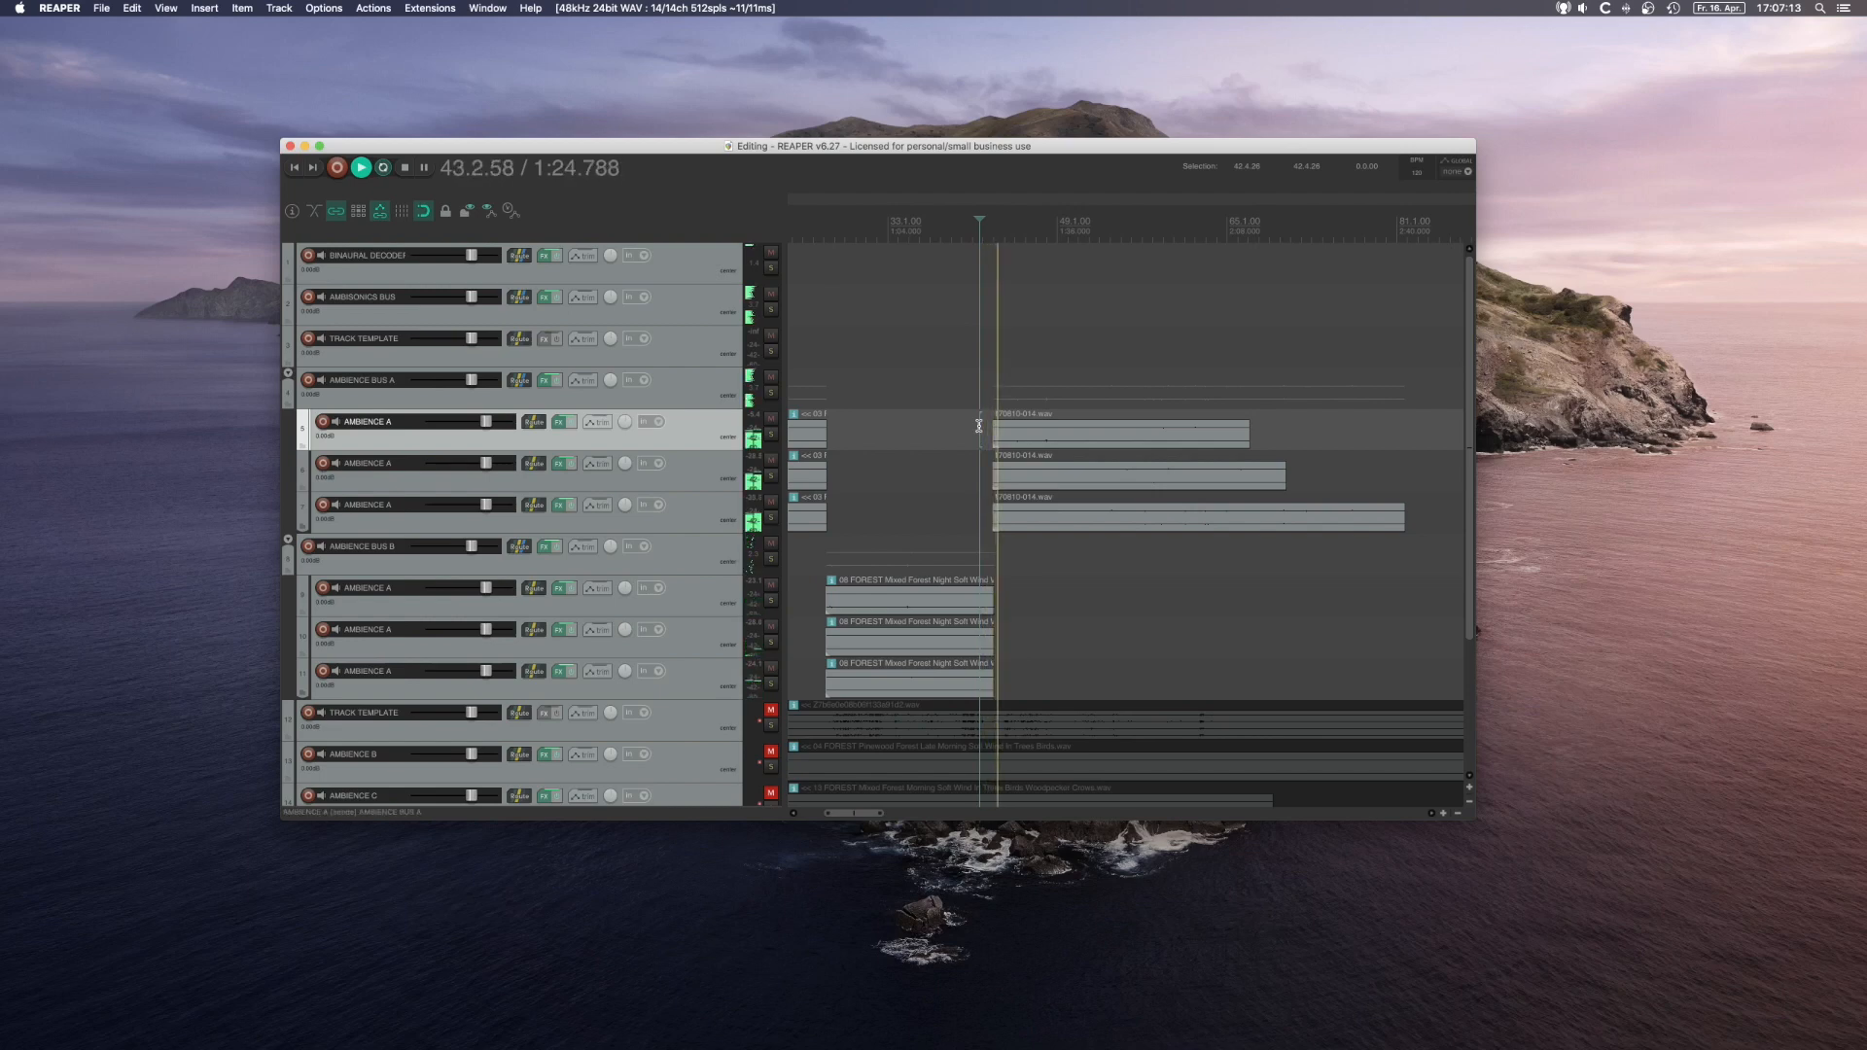
Step: Open the MultiEncoder effect of the Ambience Bus A folder track and place its window over the arrangement
click(556, 464)
click(556, 464)
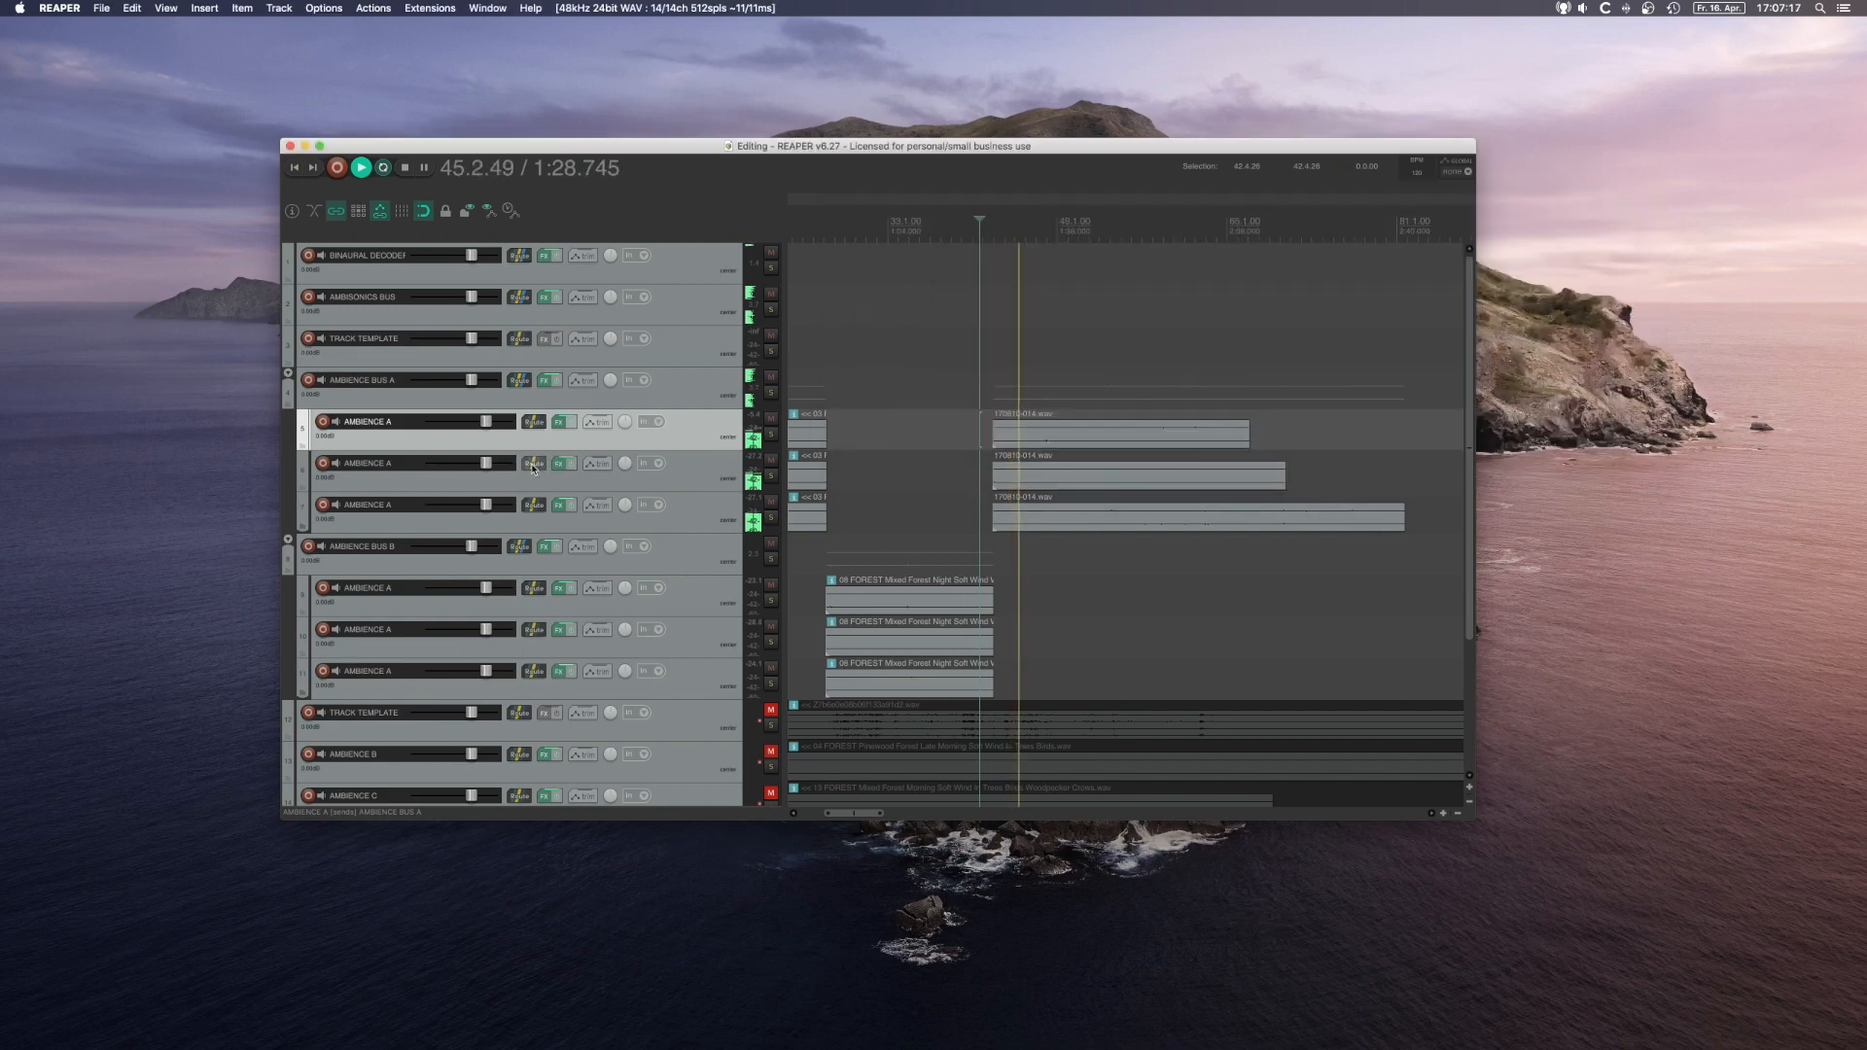
click(533, 464)
click(533, 464)
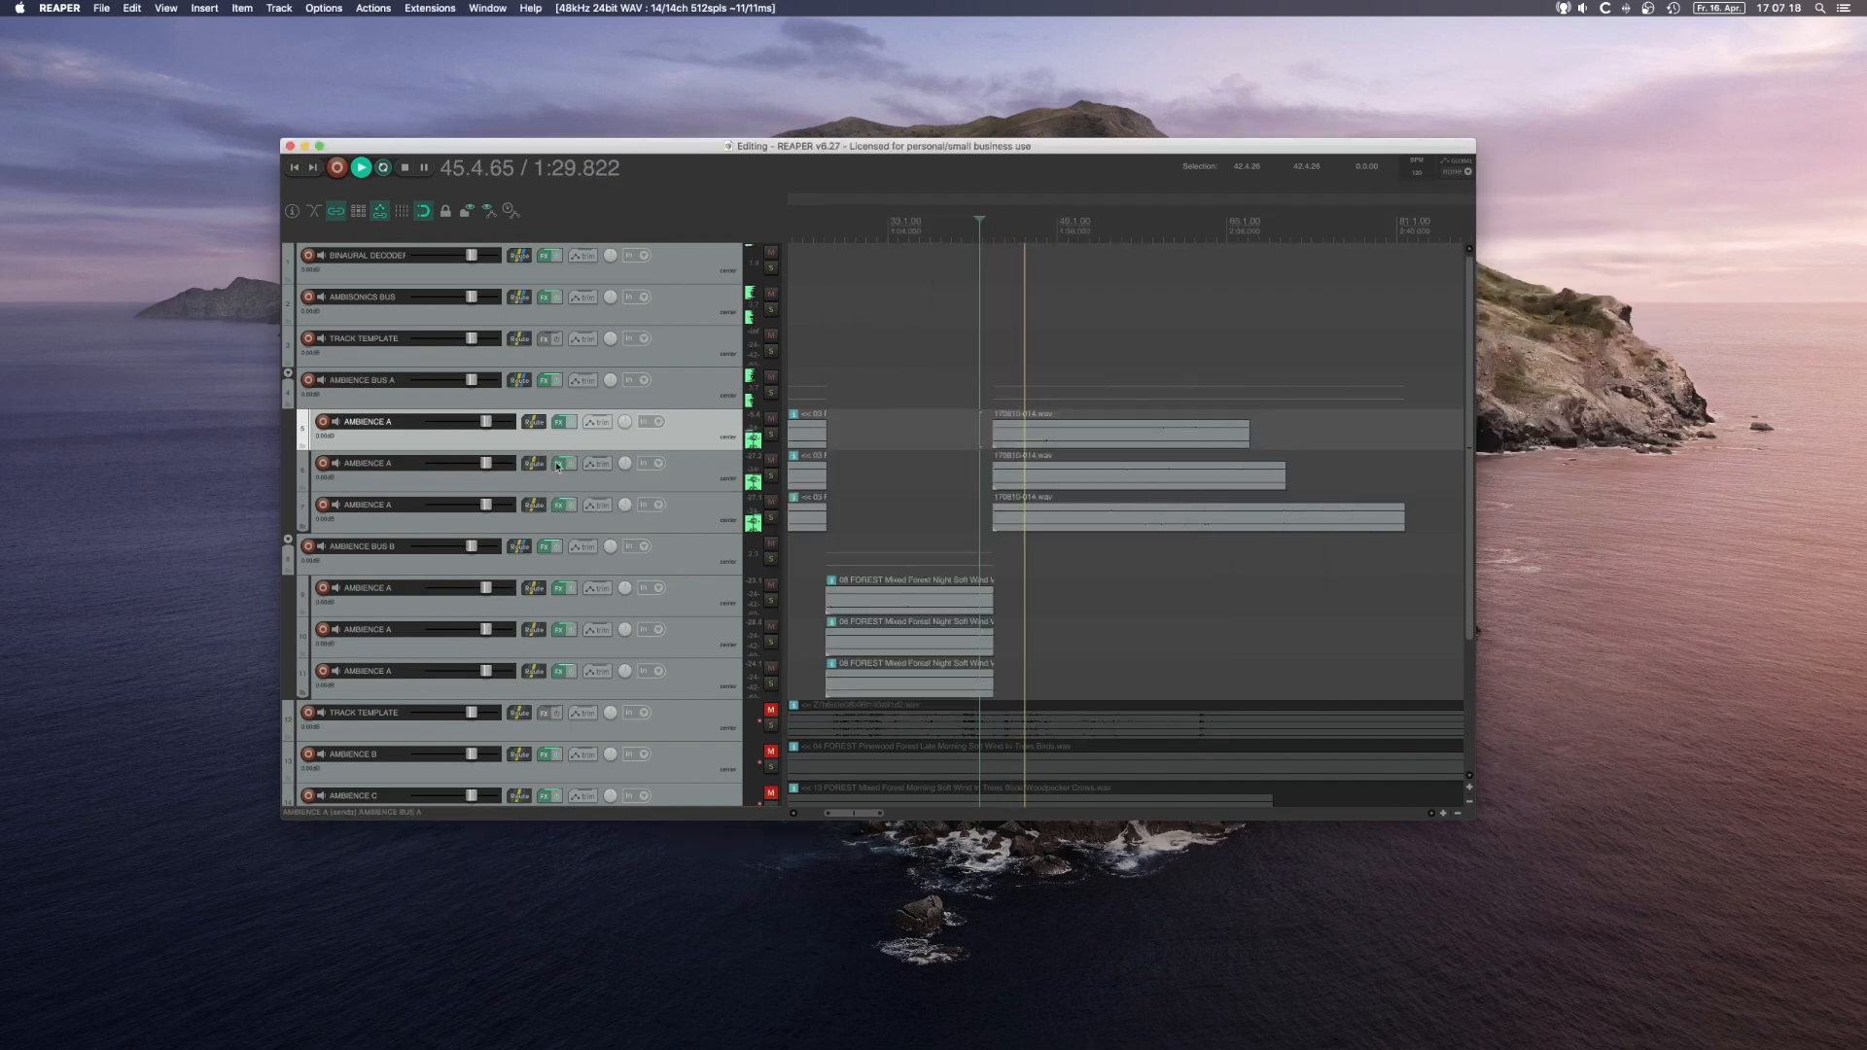
click(545, 380)
drag(1020, 447, 1184, 523)
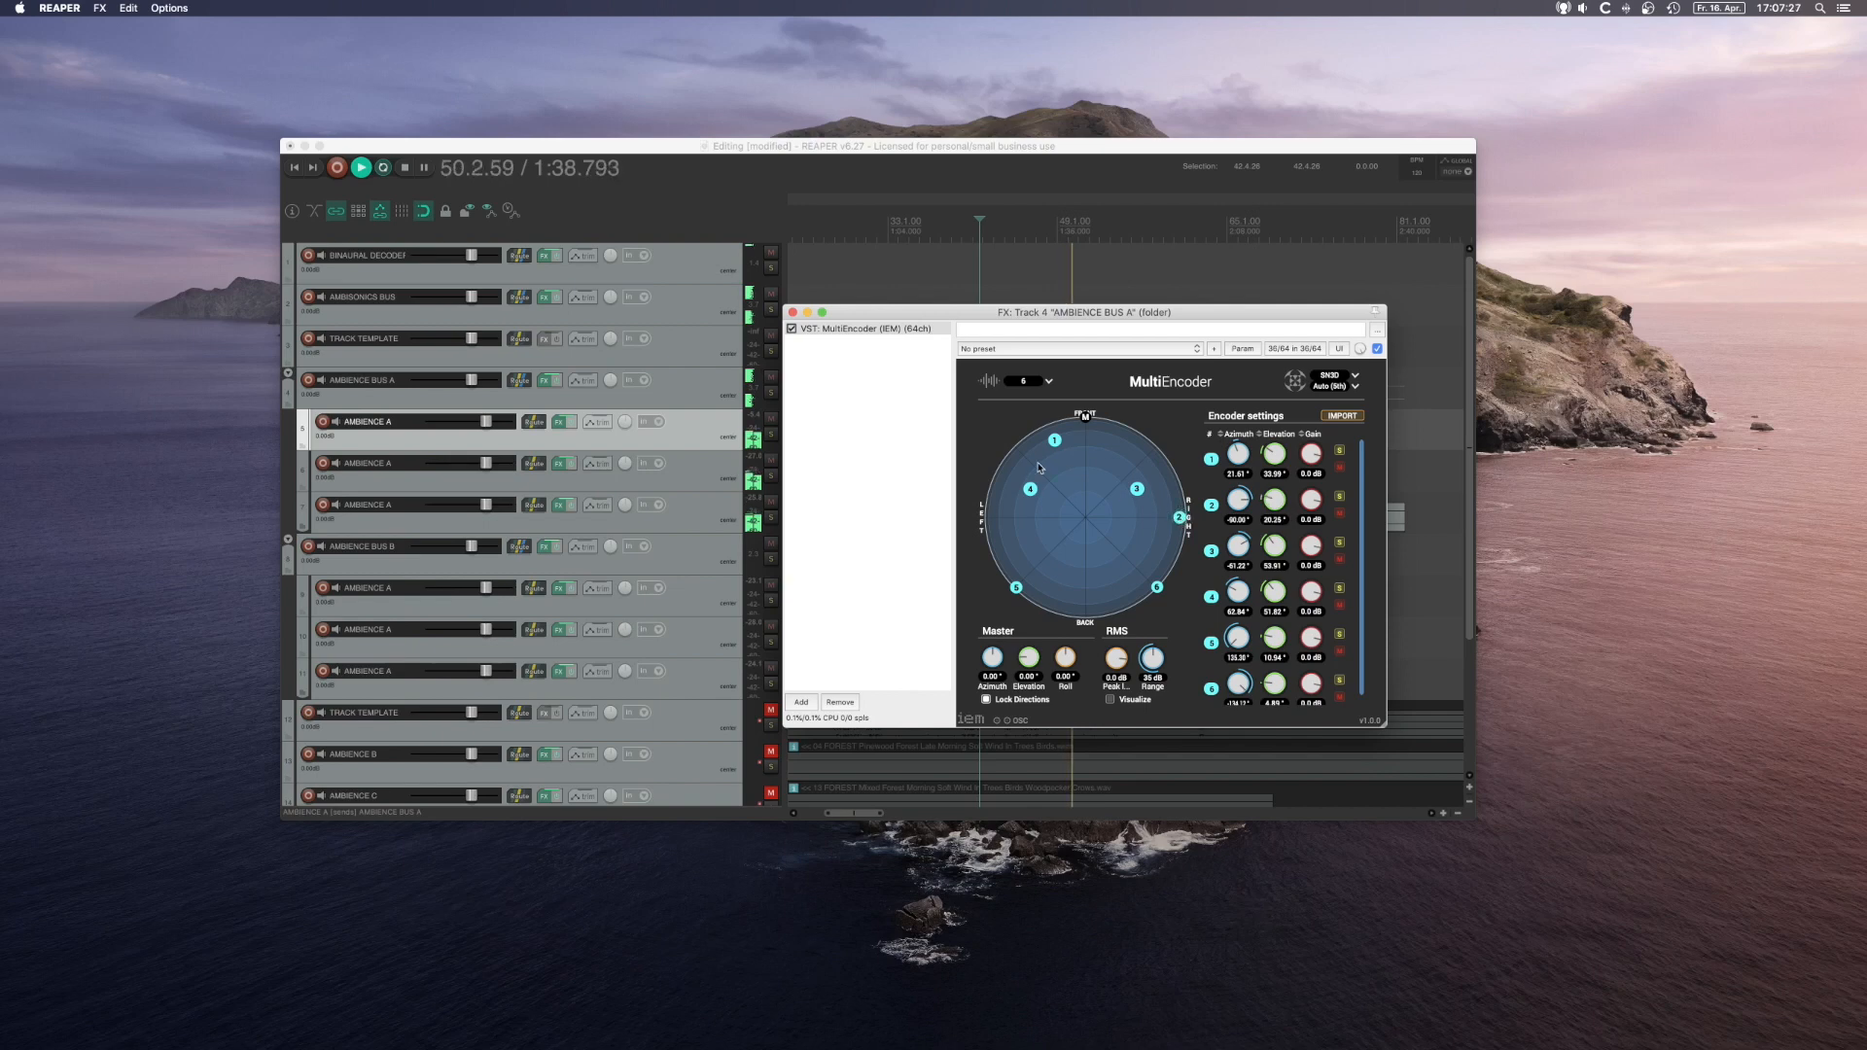
Step: Move MultiEncoder source 1 far left, 4 front left and 3 front right, pull 5 and 6 inward at the back, and save the project
mouse_move(1054, 440)
mouse_down()
mouse_move(990, 516)
mouse_move(1032, 445)
mouse_up()
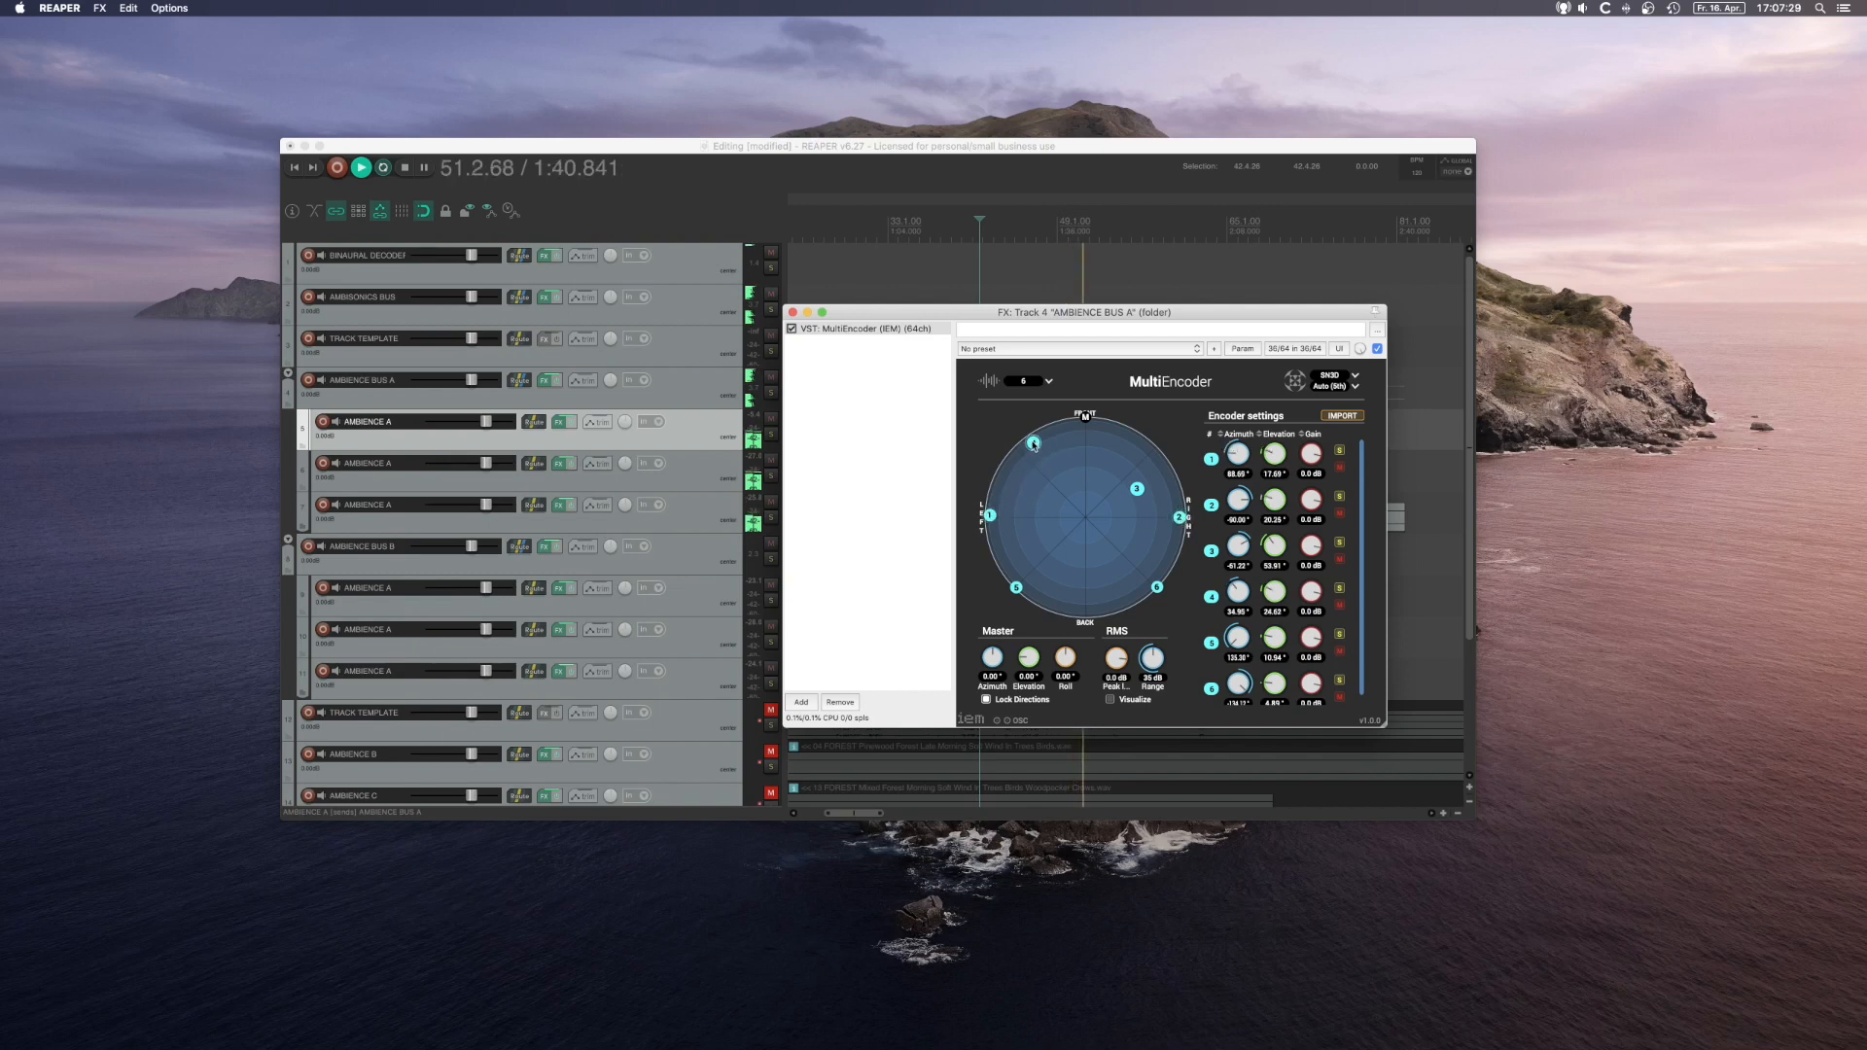
drag(1136, 488, 1143, 444)
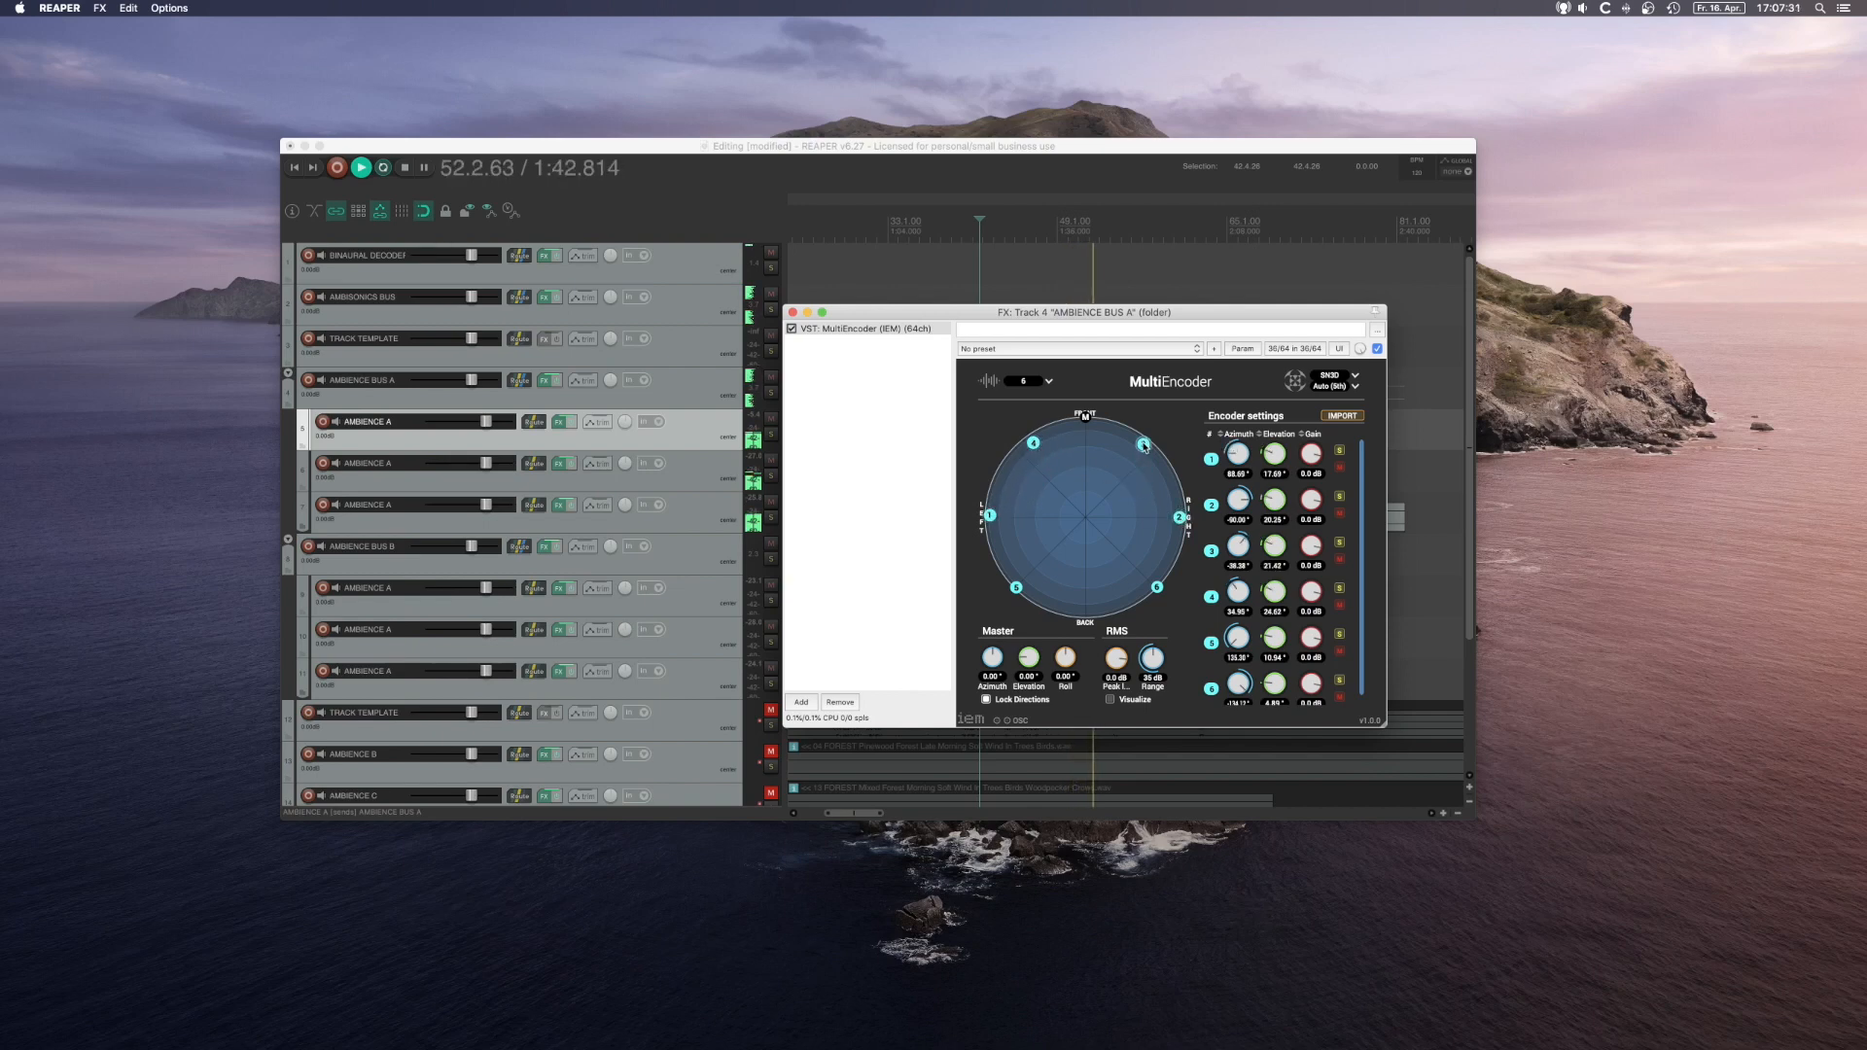
mouse_move(1017, 593)
mouse_down()
mouse_move(1062, 566)
mouse_move(1144, 563)
mouse_move(1028, 563)
mouse_up()
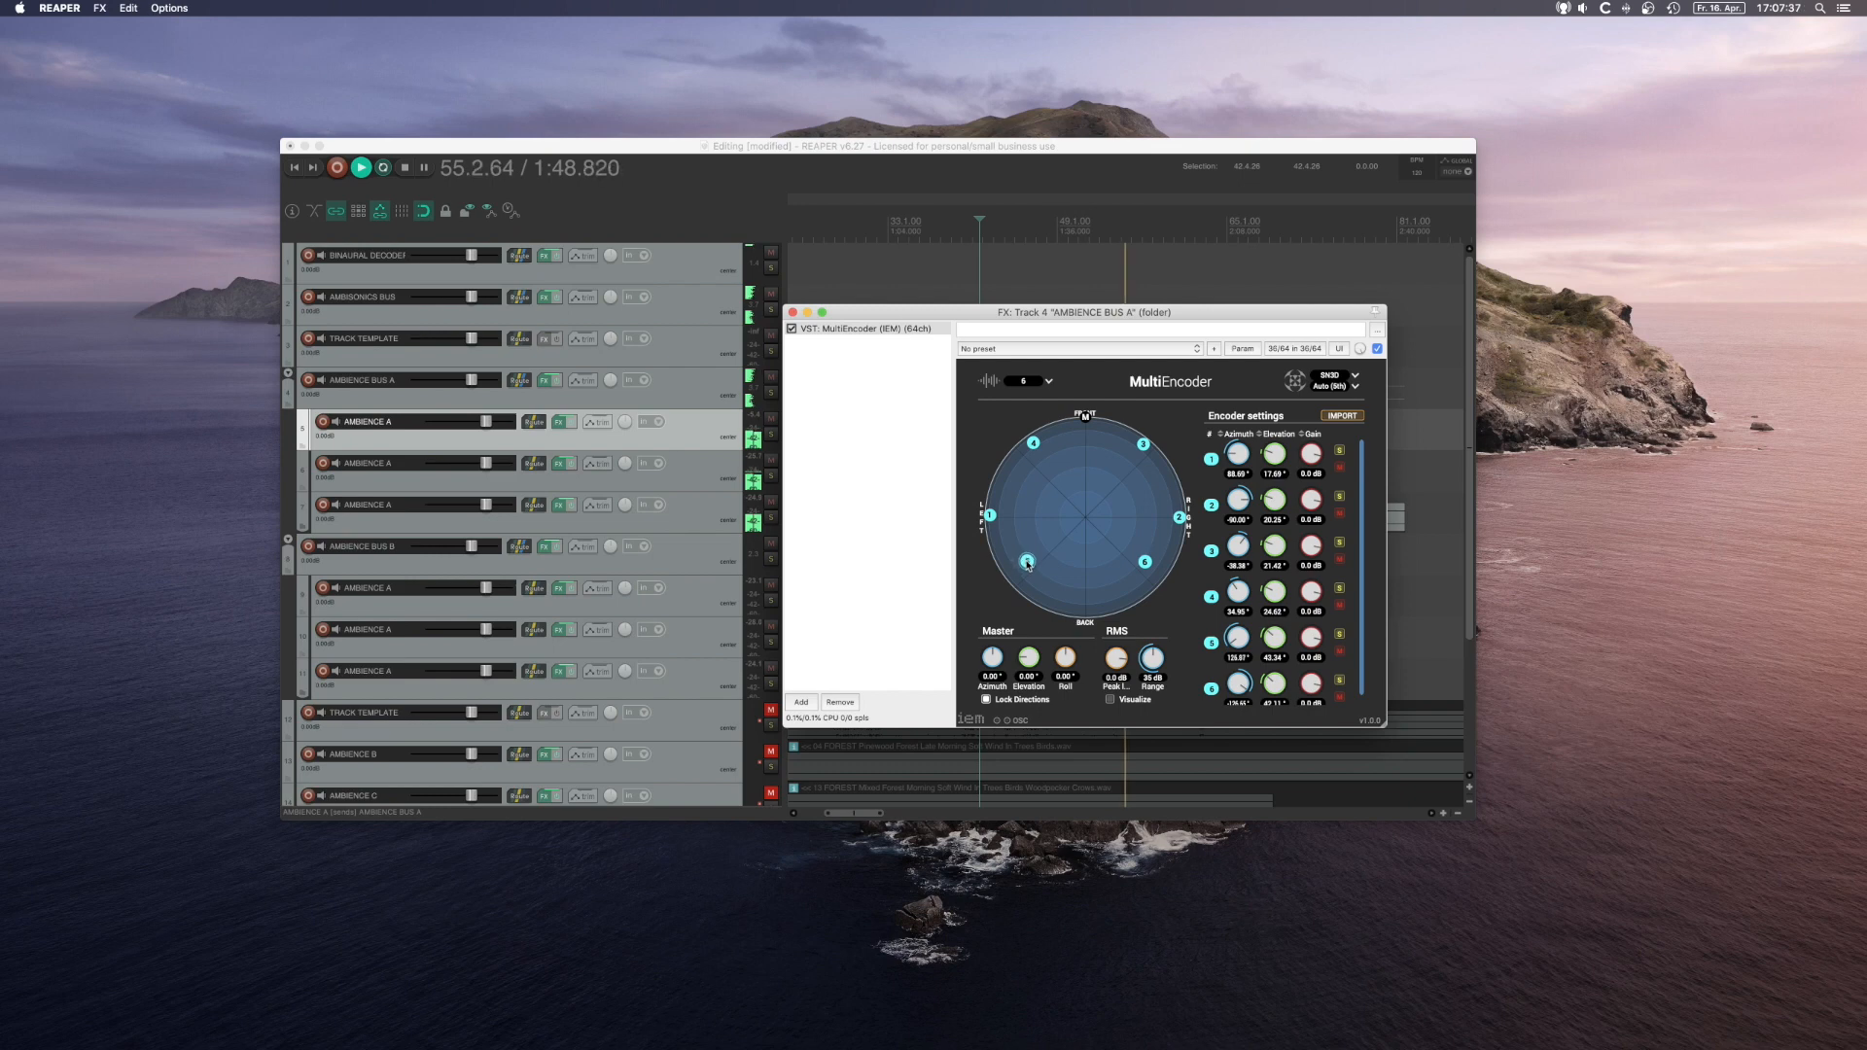
key(space)
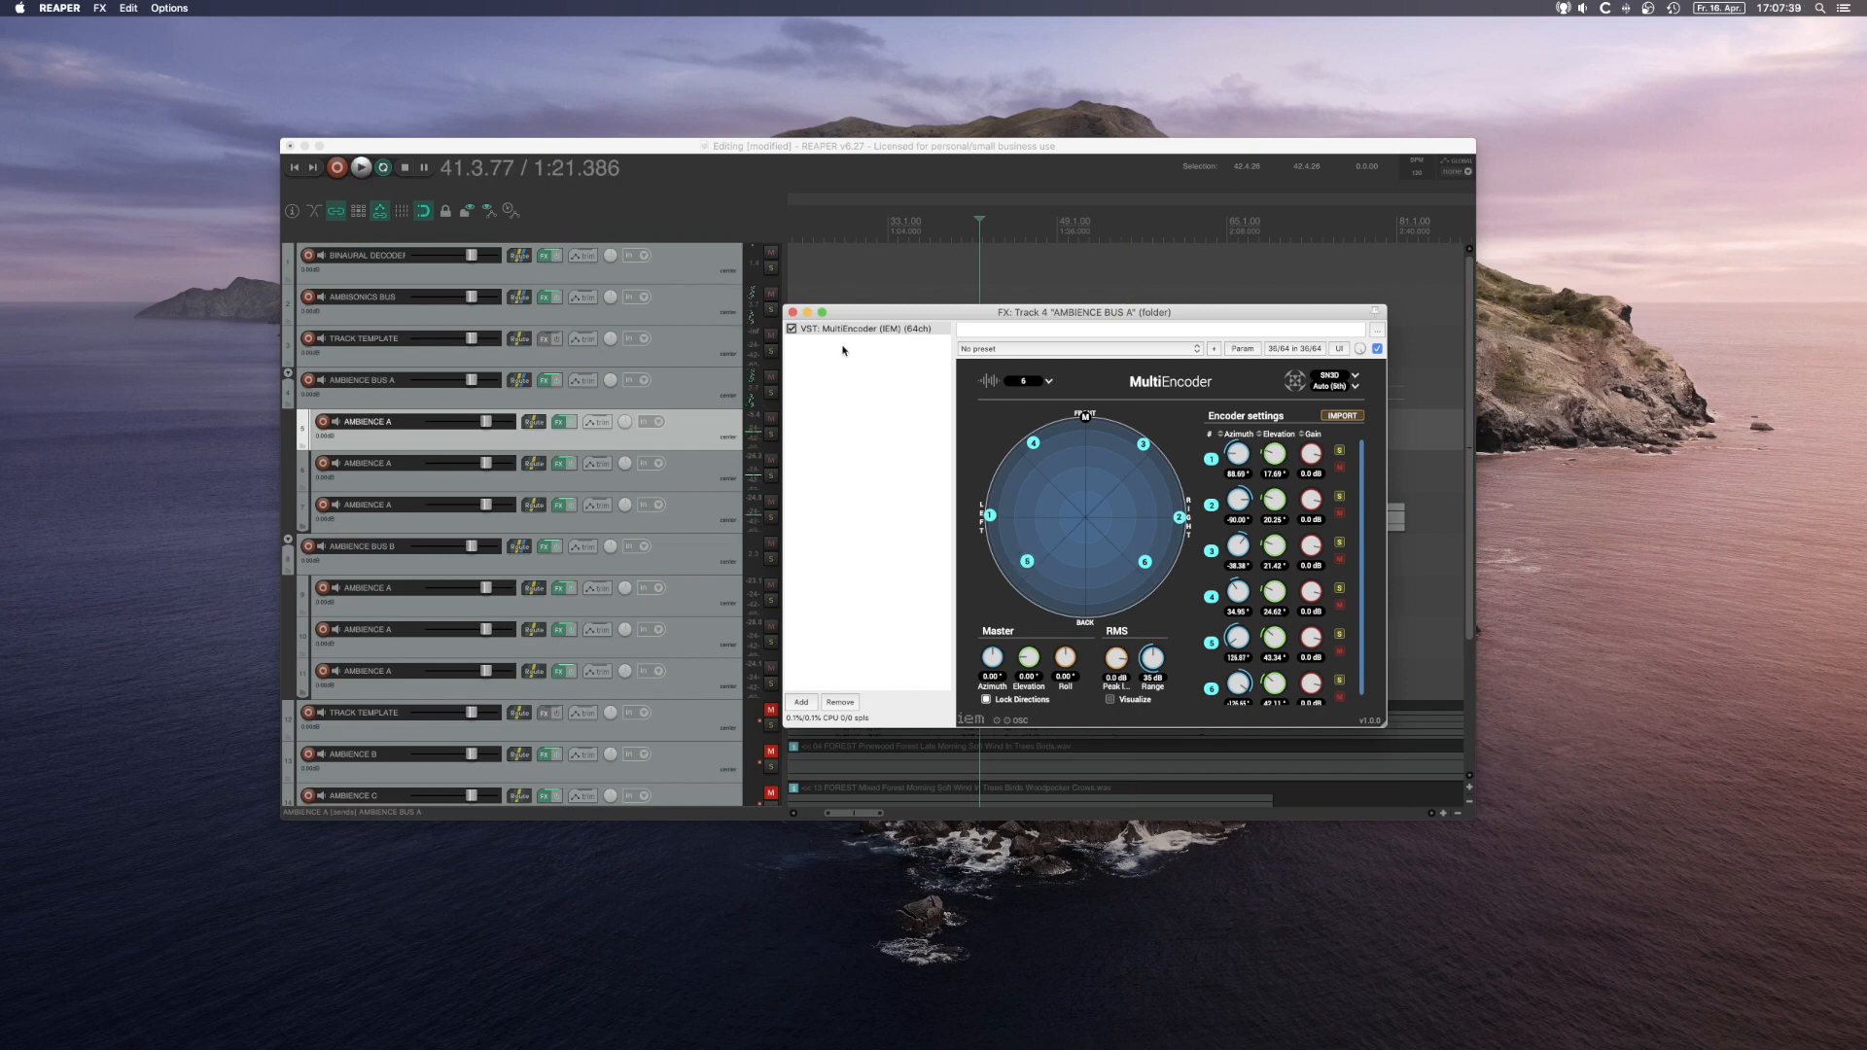
click(792, 312)
scroll(929, 428, down, 2)
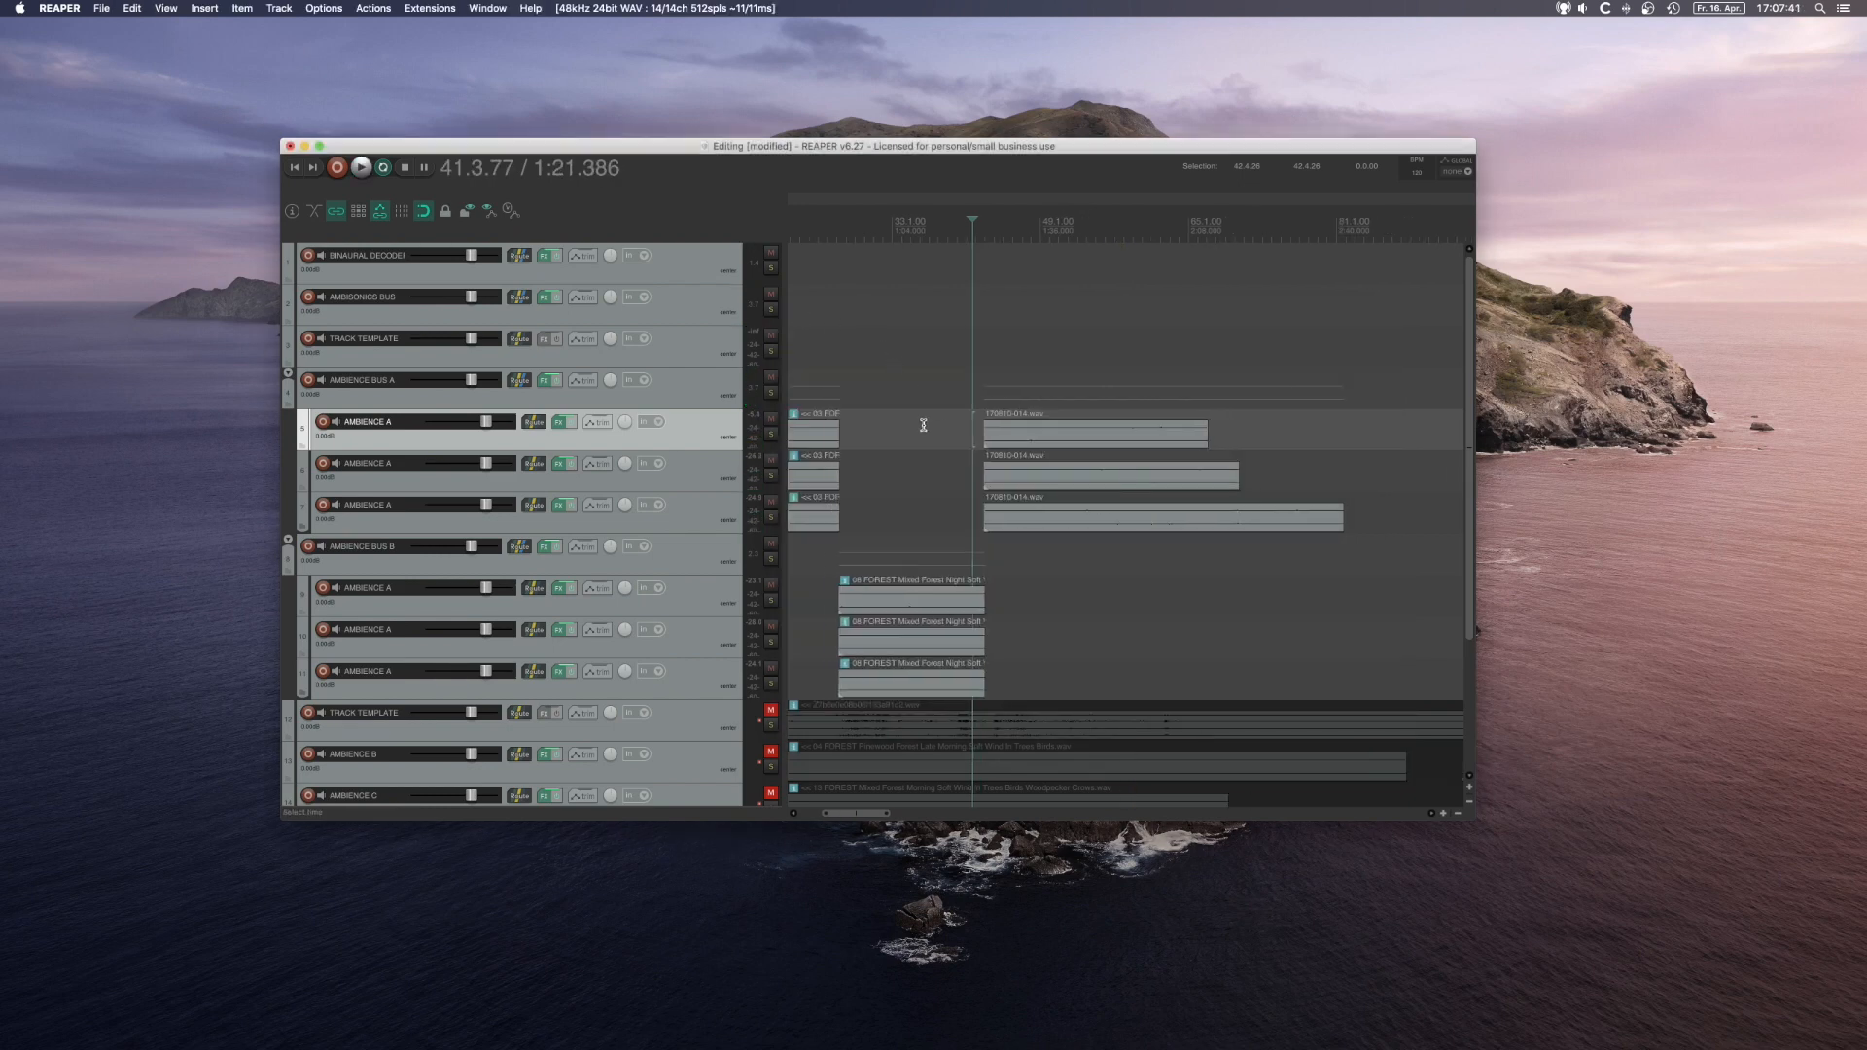
key(super+s)
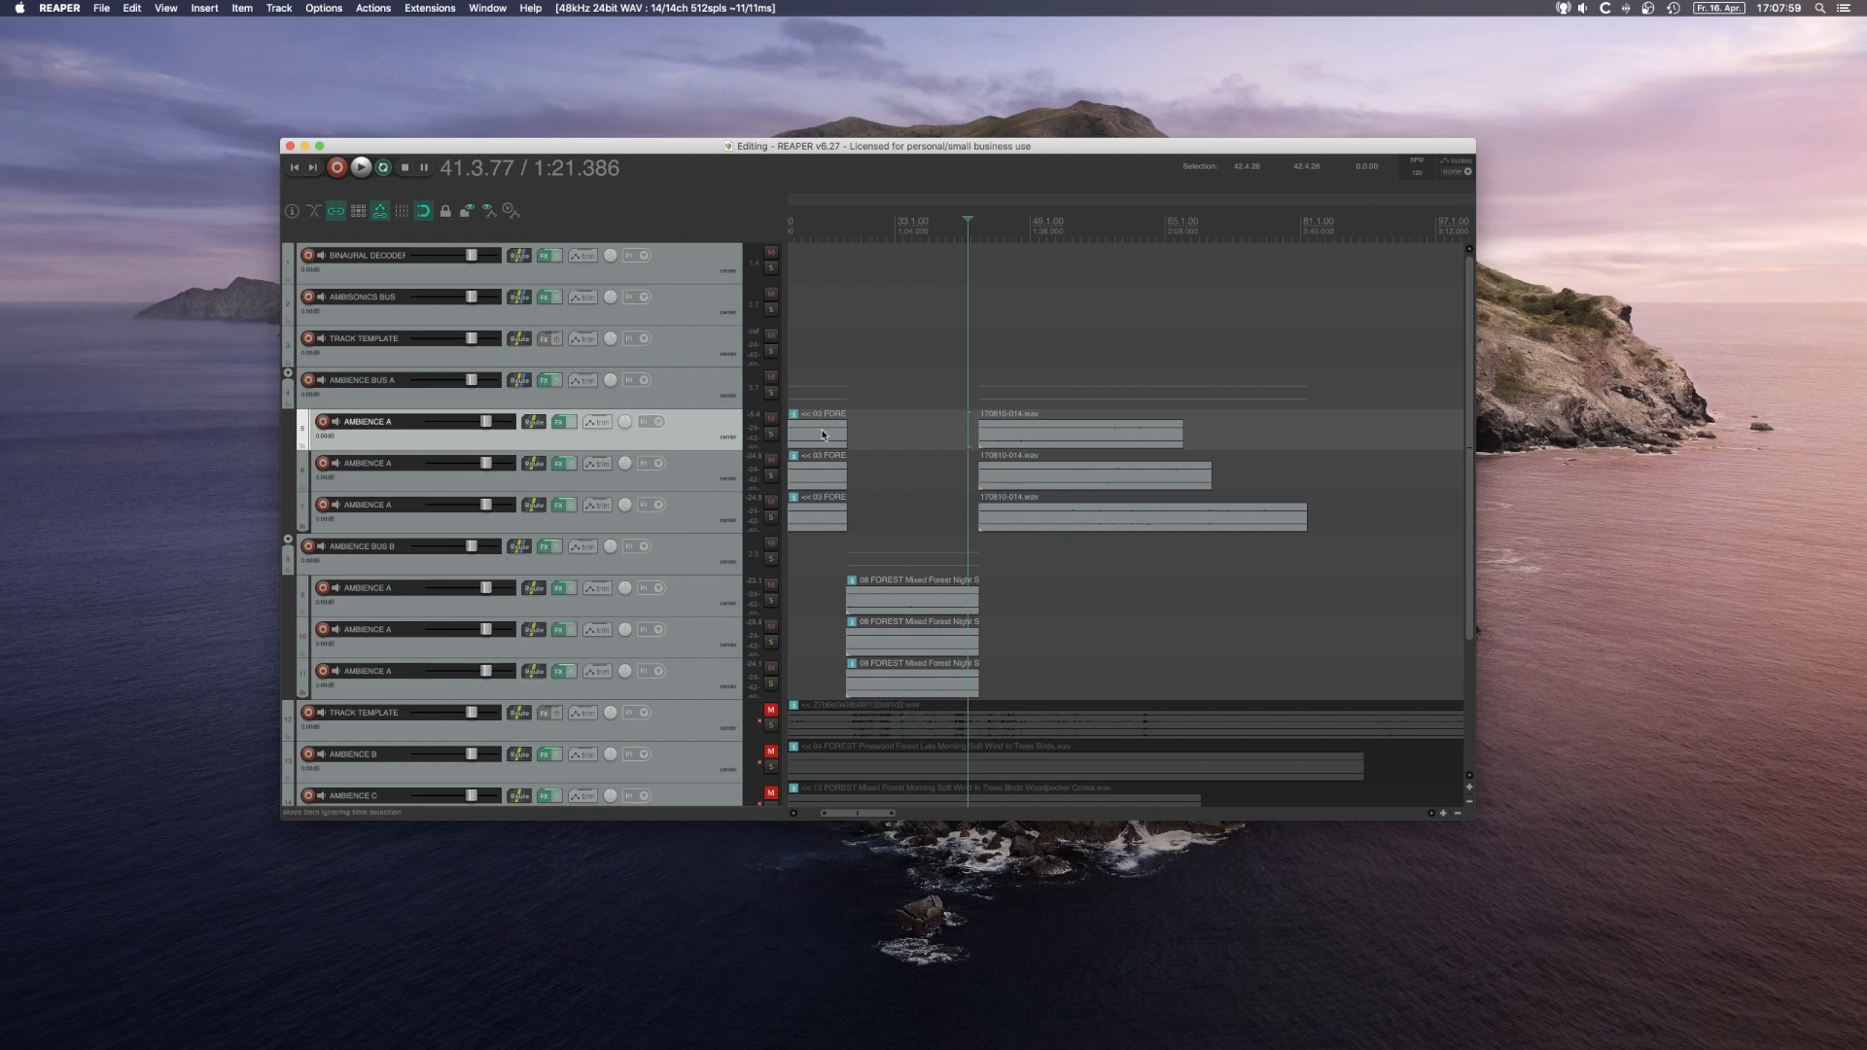
Step: Make a time selection from slightly before to slightly after the 170810-014.wav clips and save the project
click(811, 383)
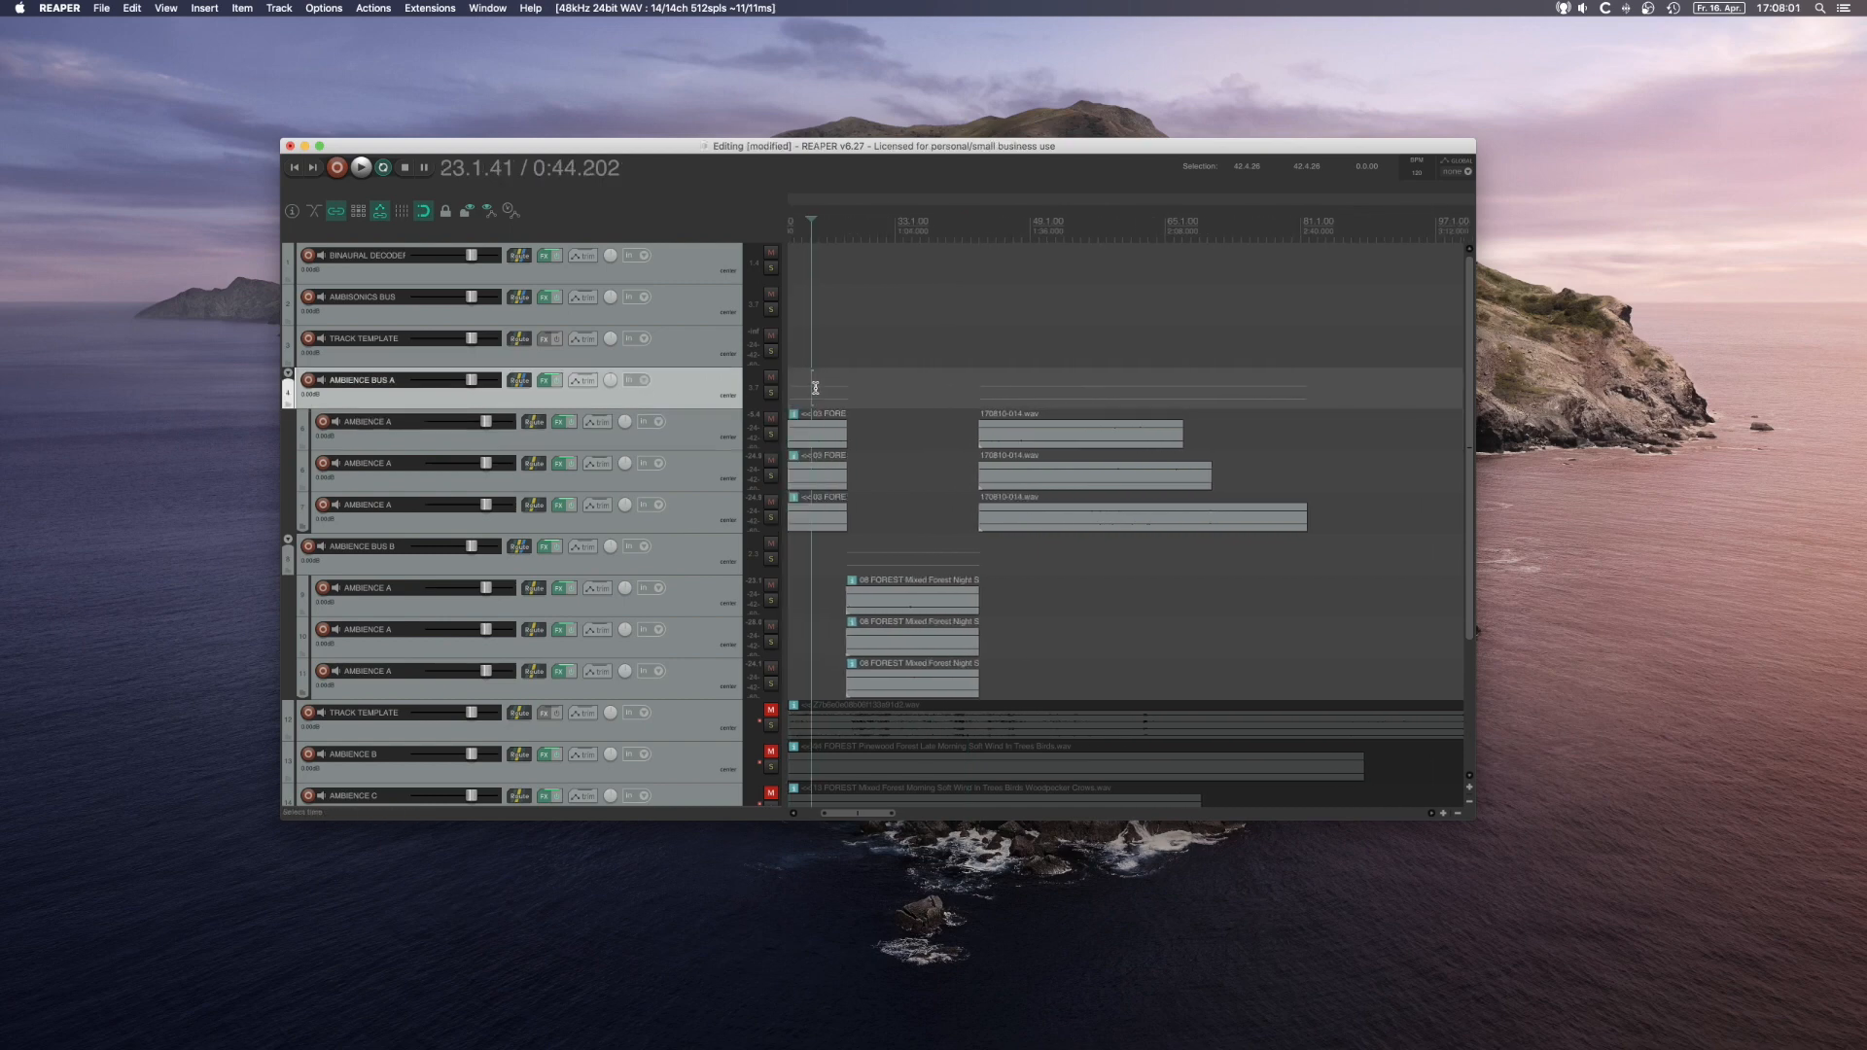
scroll(816, 386, left, 5)
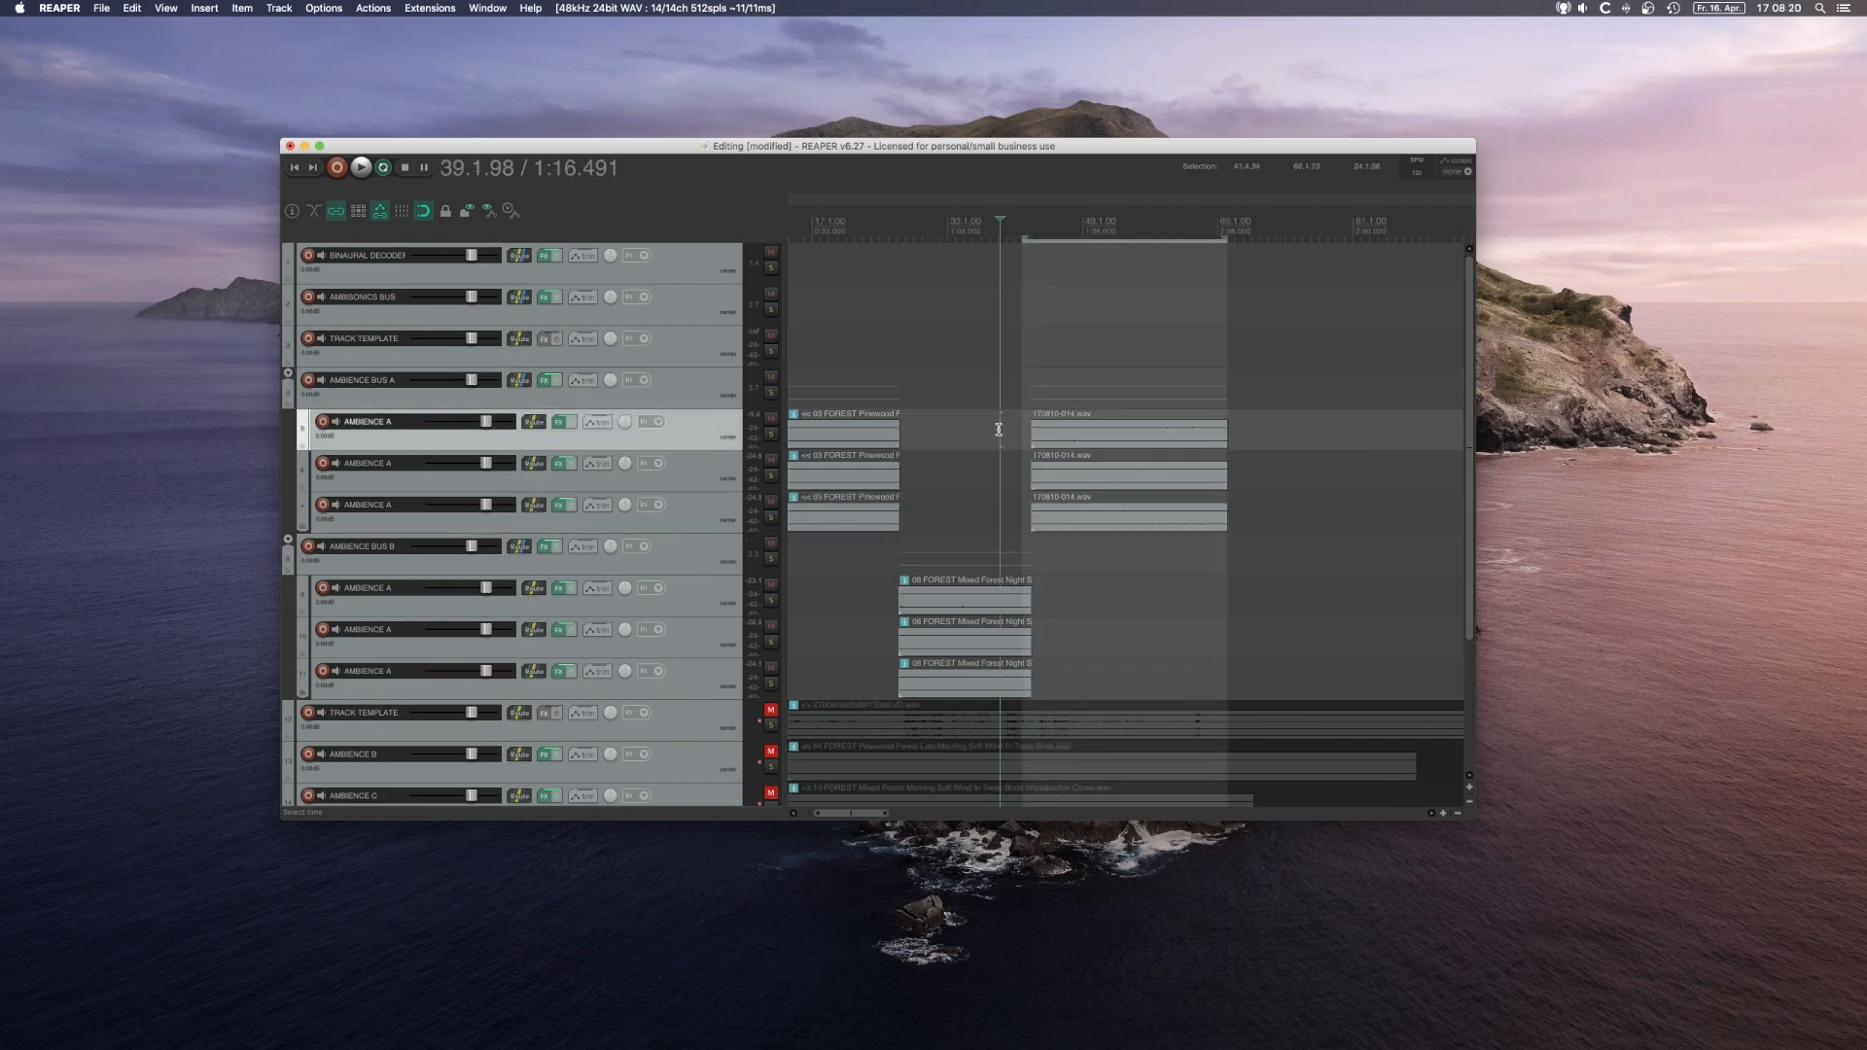
drag(1011, 416, 1249, 447)
drag(1248, 448, 1249, 447)
key(super+s)
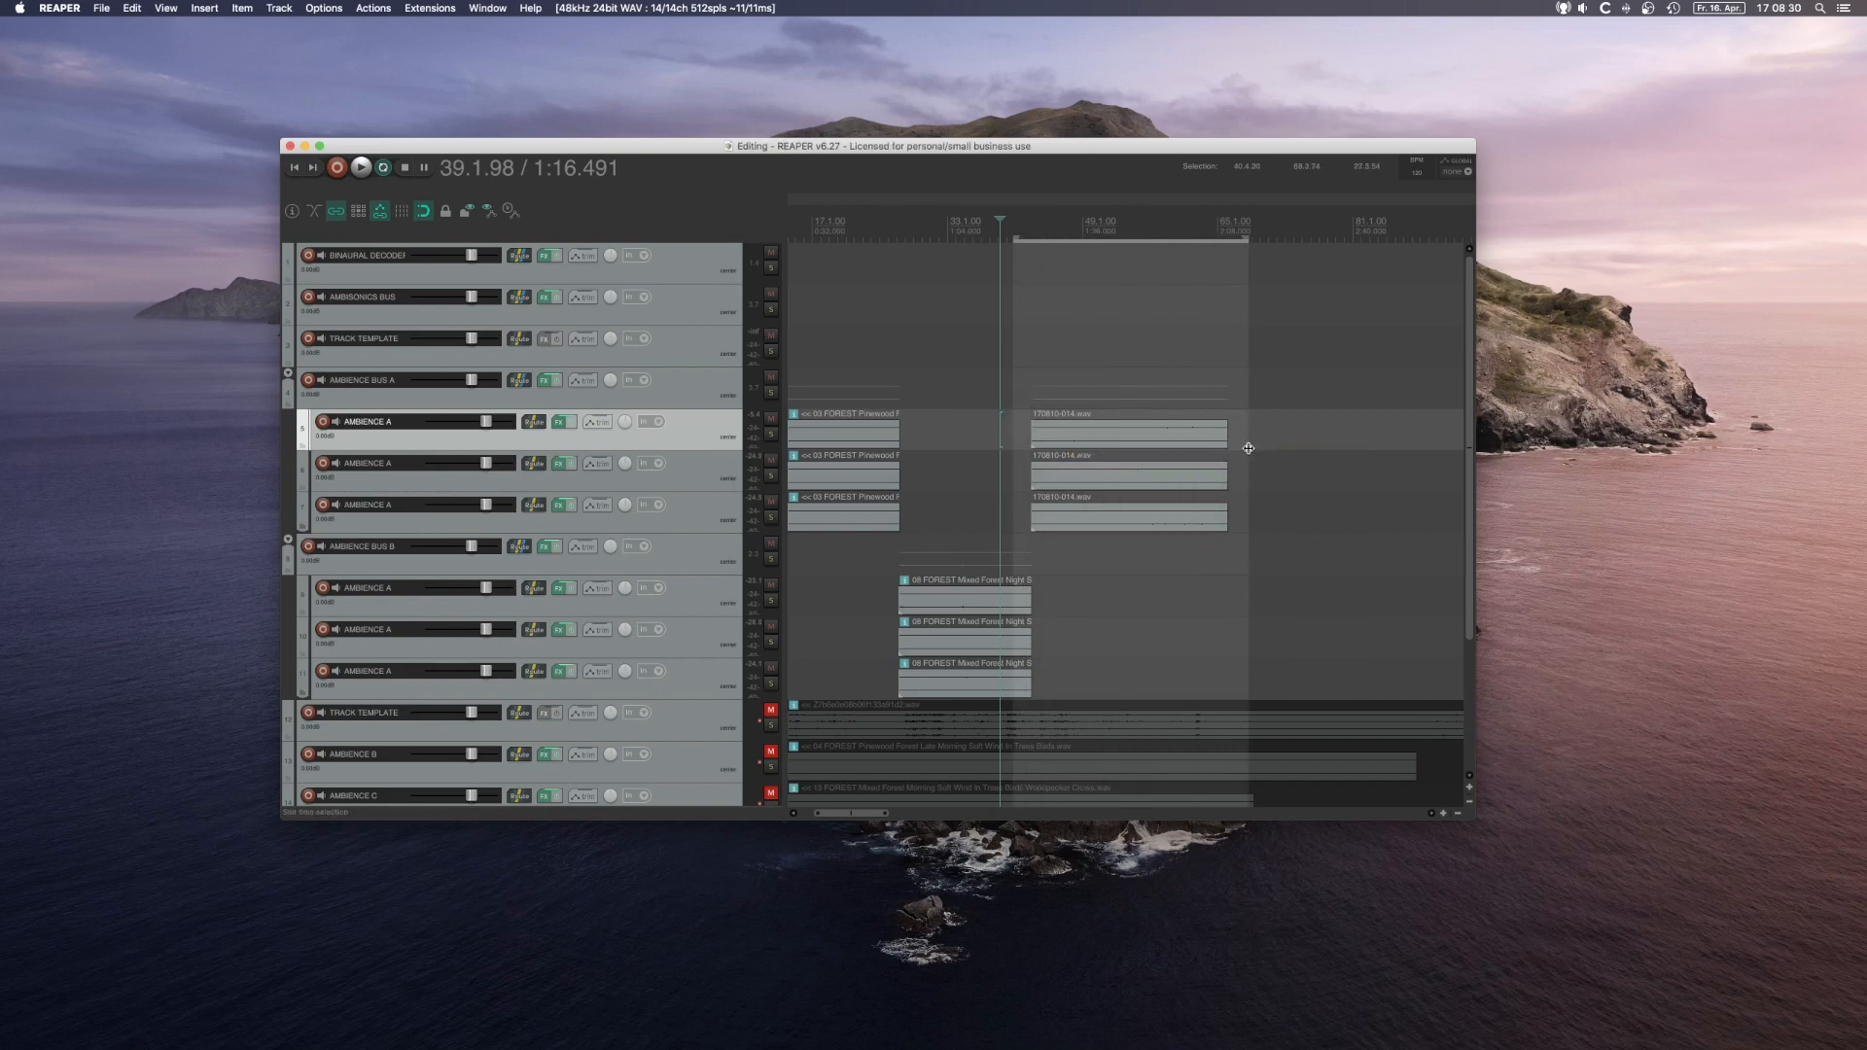
Step: Turn on latch preview automation for all tracks and open the MultiEncoder of Ambience Bus A
key(p)
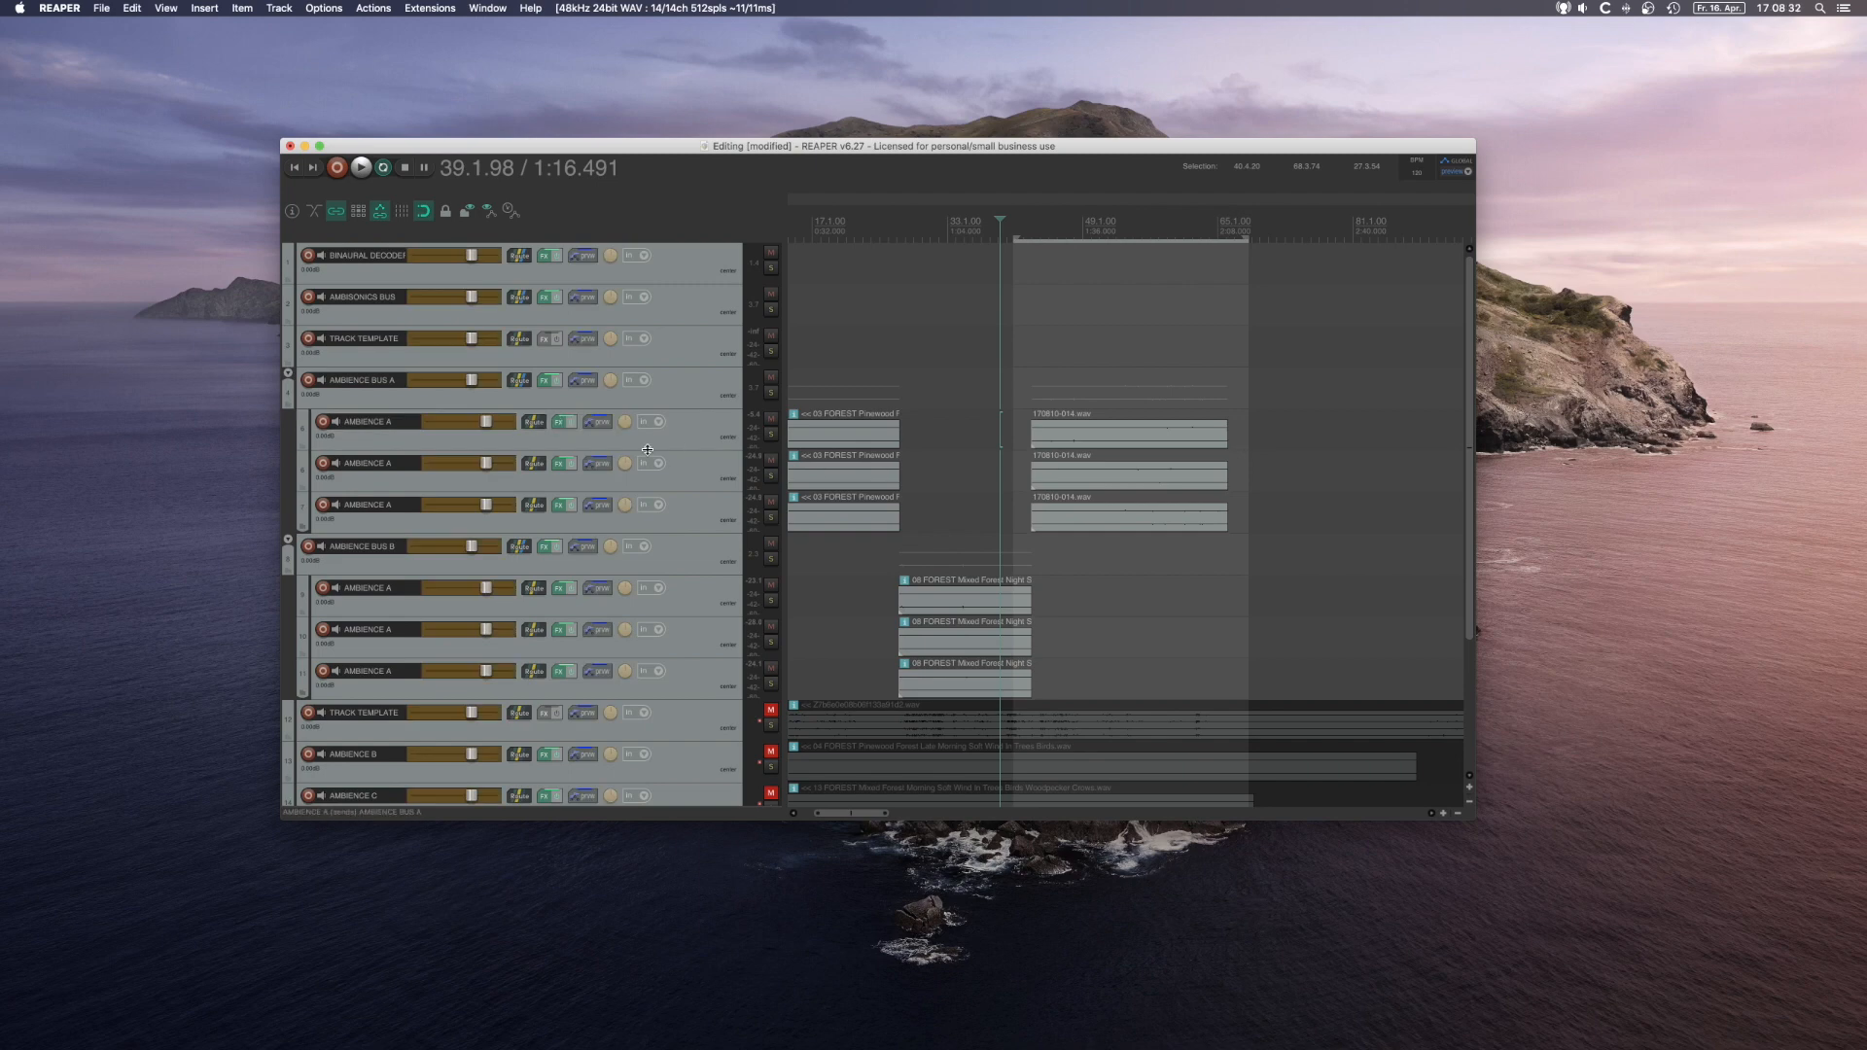
click(558, 422)
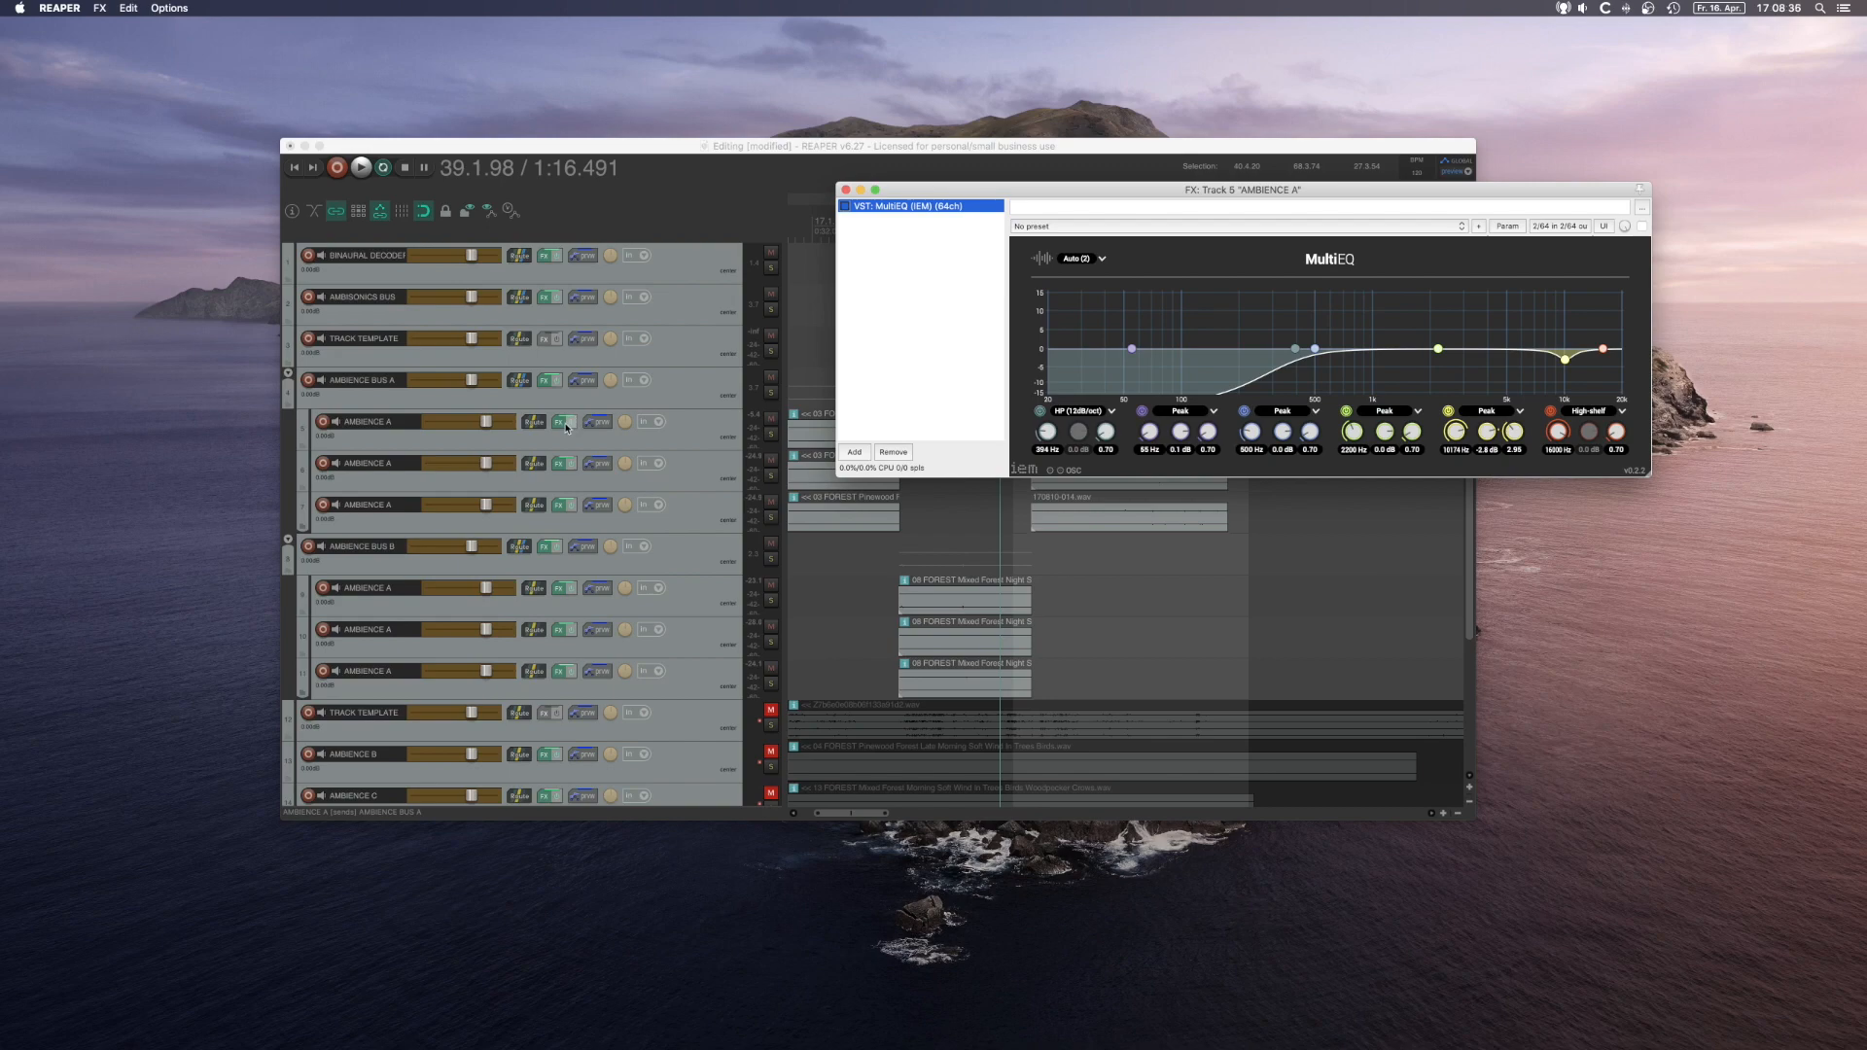
click(549, 381)
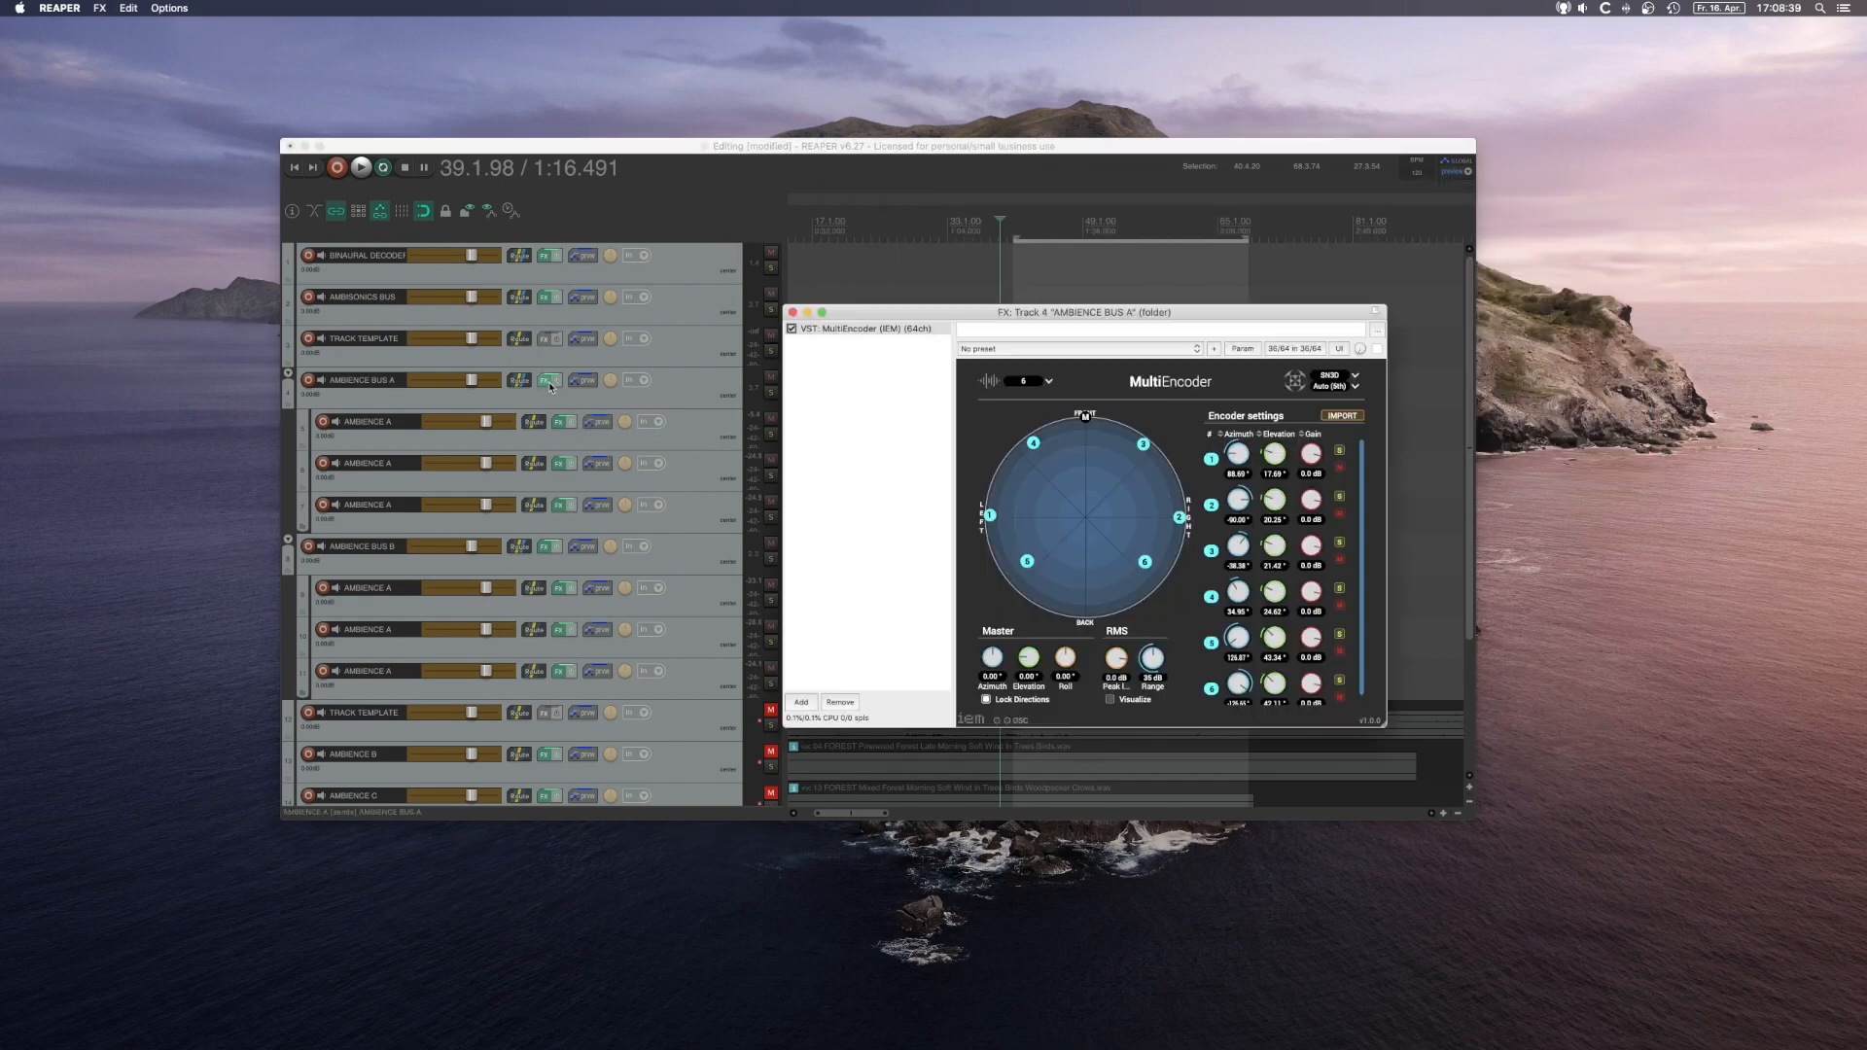
Step: Nudge all six MultiEncoder sources slightly to capture their positions, close the effect window and leave automation preview
drag(1034, 442, 1032, 448)
drag(990, 515, 994, 512)
drag(1027, 561, 1140, 564)
drag(1179, 517, 1181, 519)
drag(1144, 444, 1141, 445)
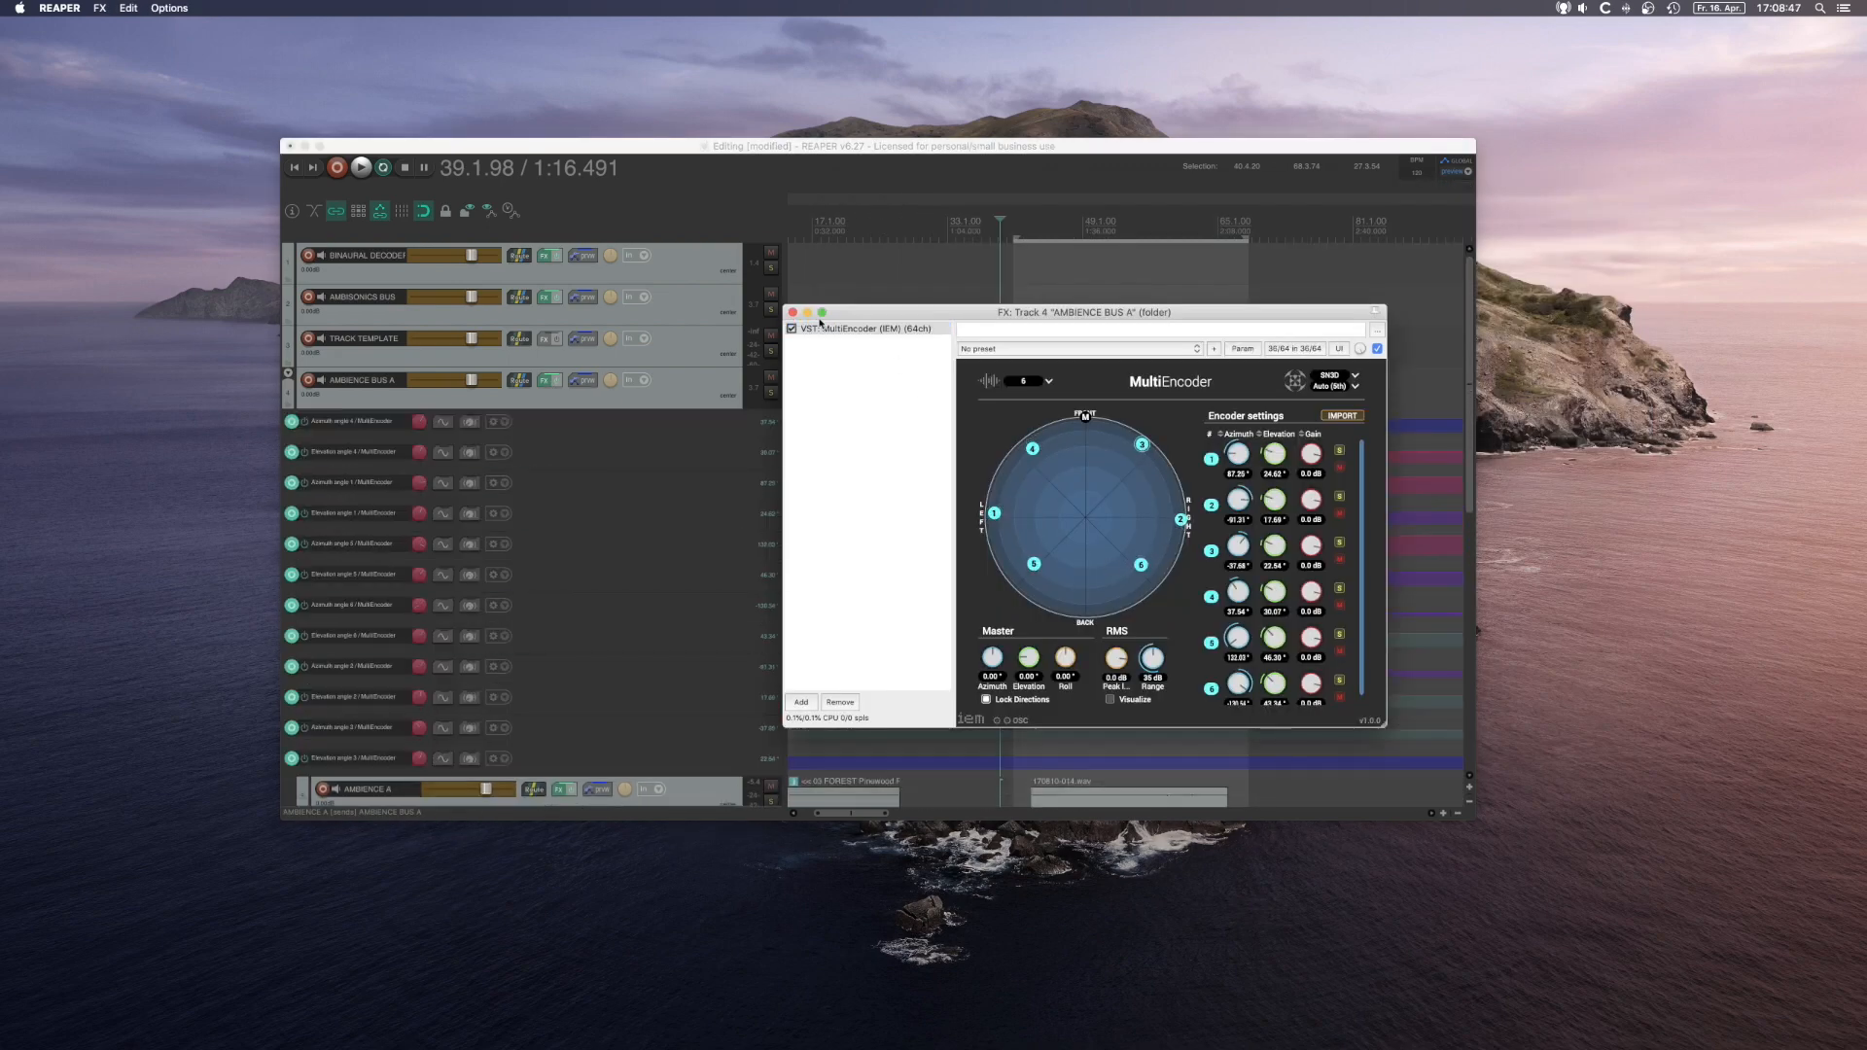
click(792, 312)
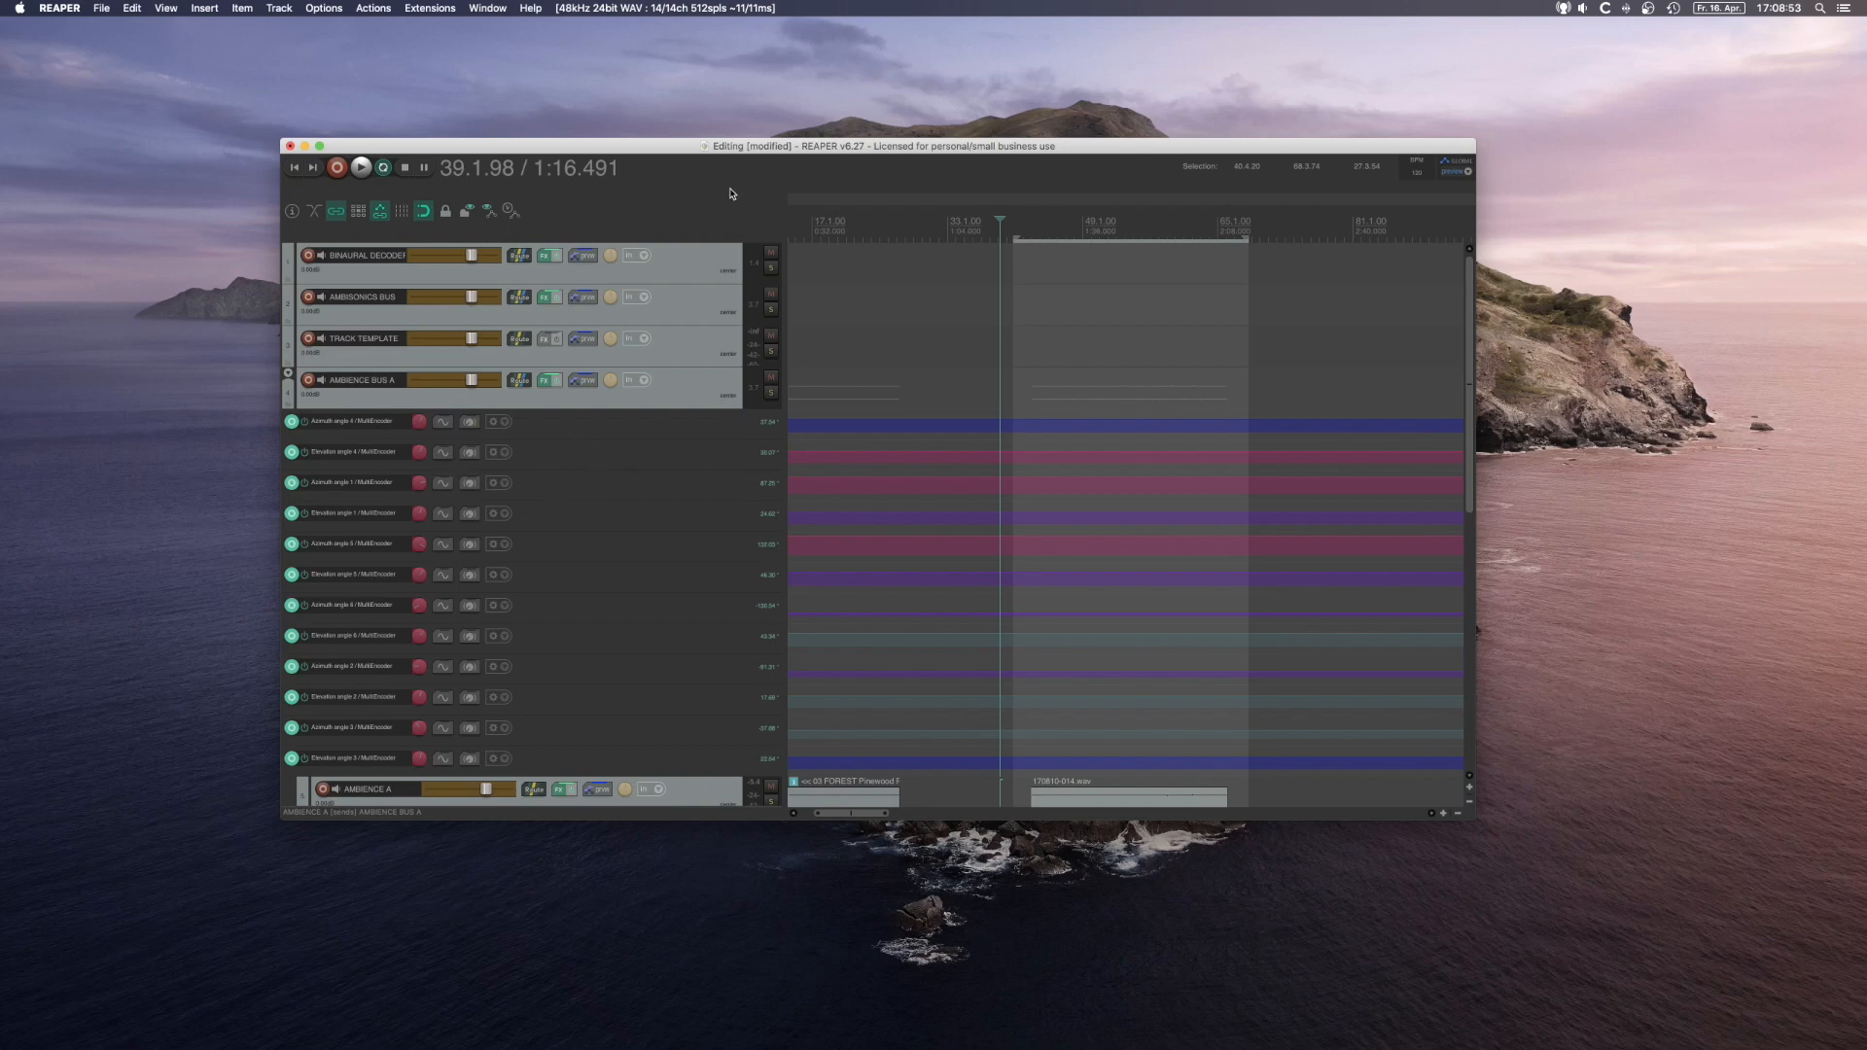
key(super+s)
click(675, 396)
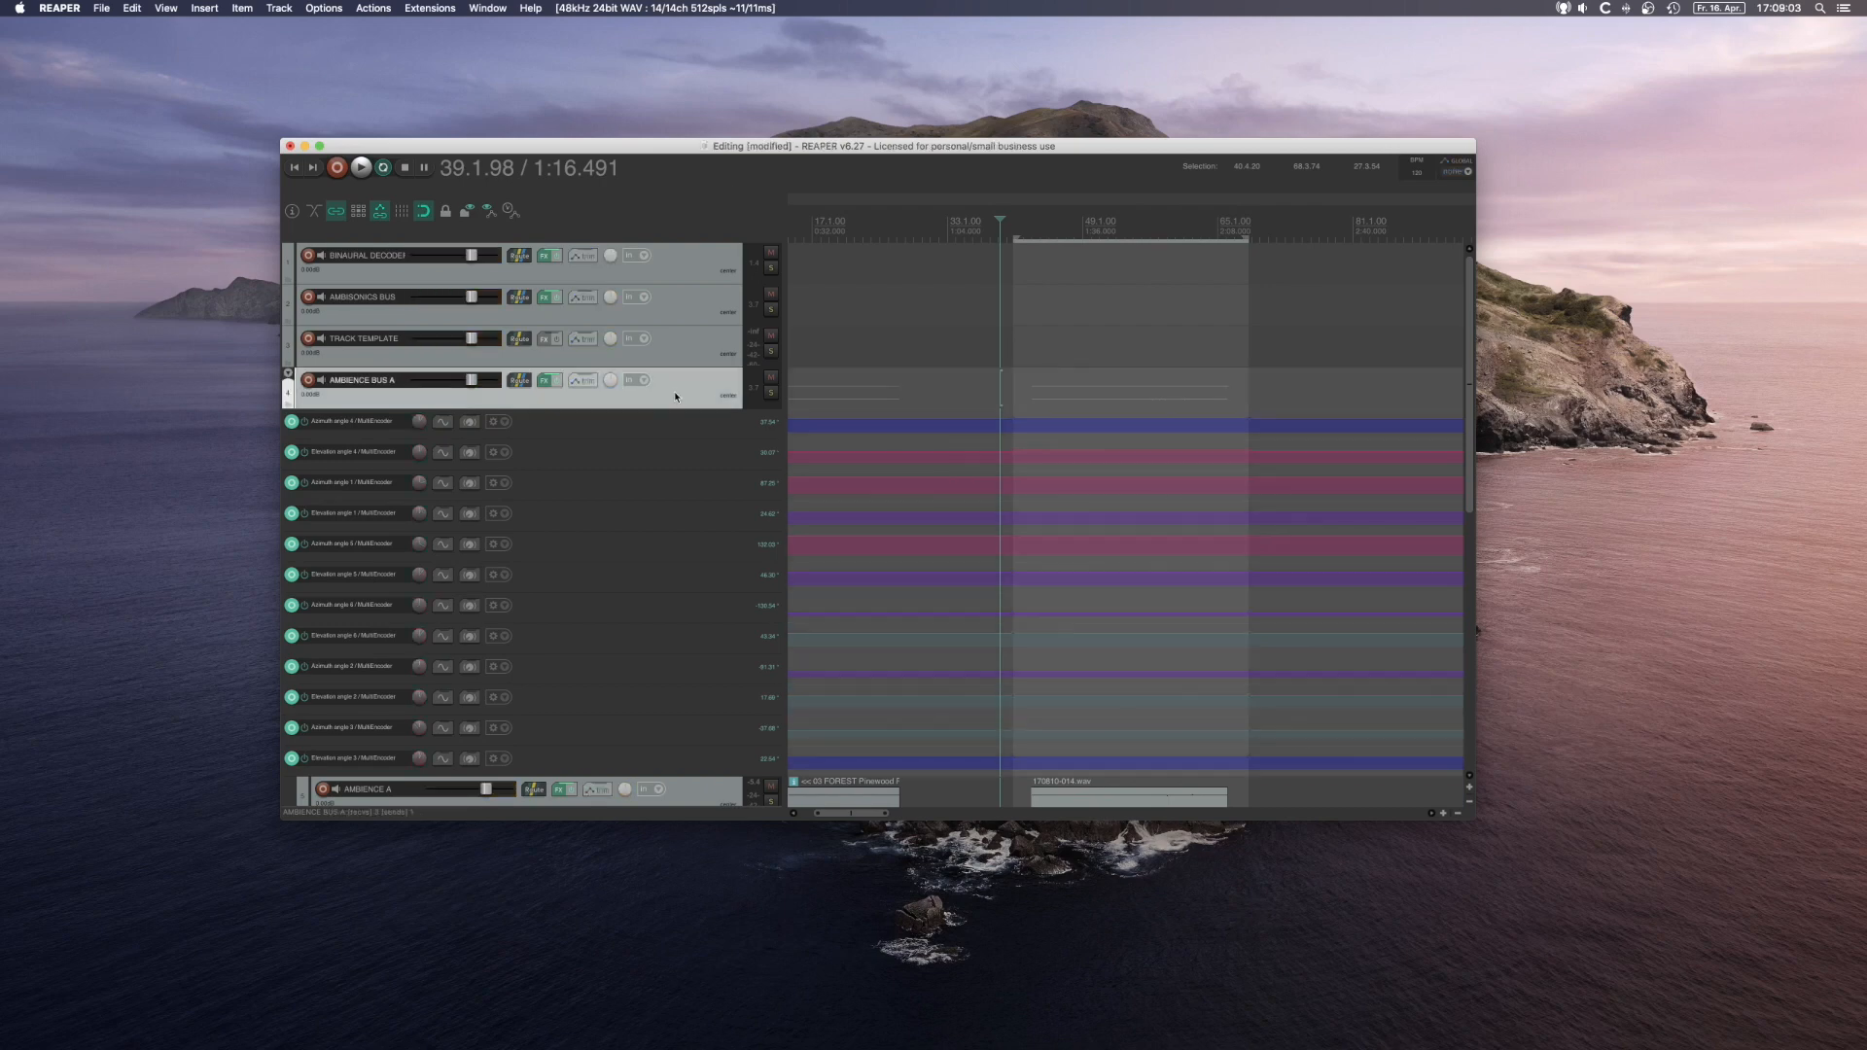
Step: Set the time selection from 1.1.00 to 28.1.87 over the first Pinewood Forest clips and turn latch preview on again
scroll(906, 421, left, 3)
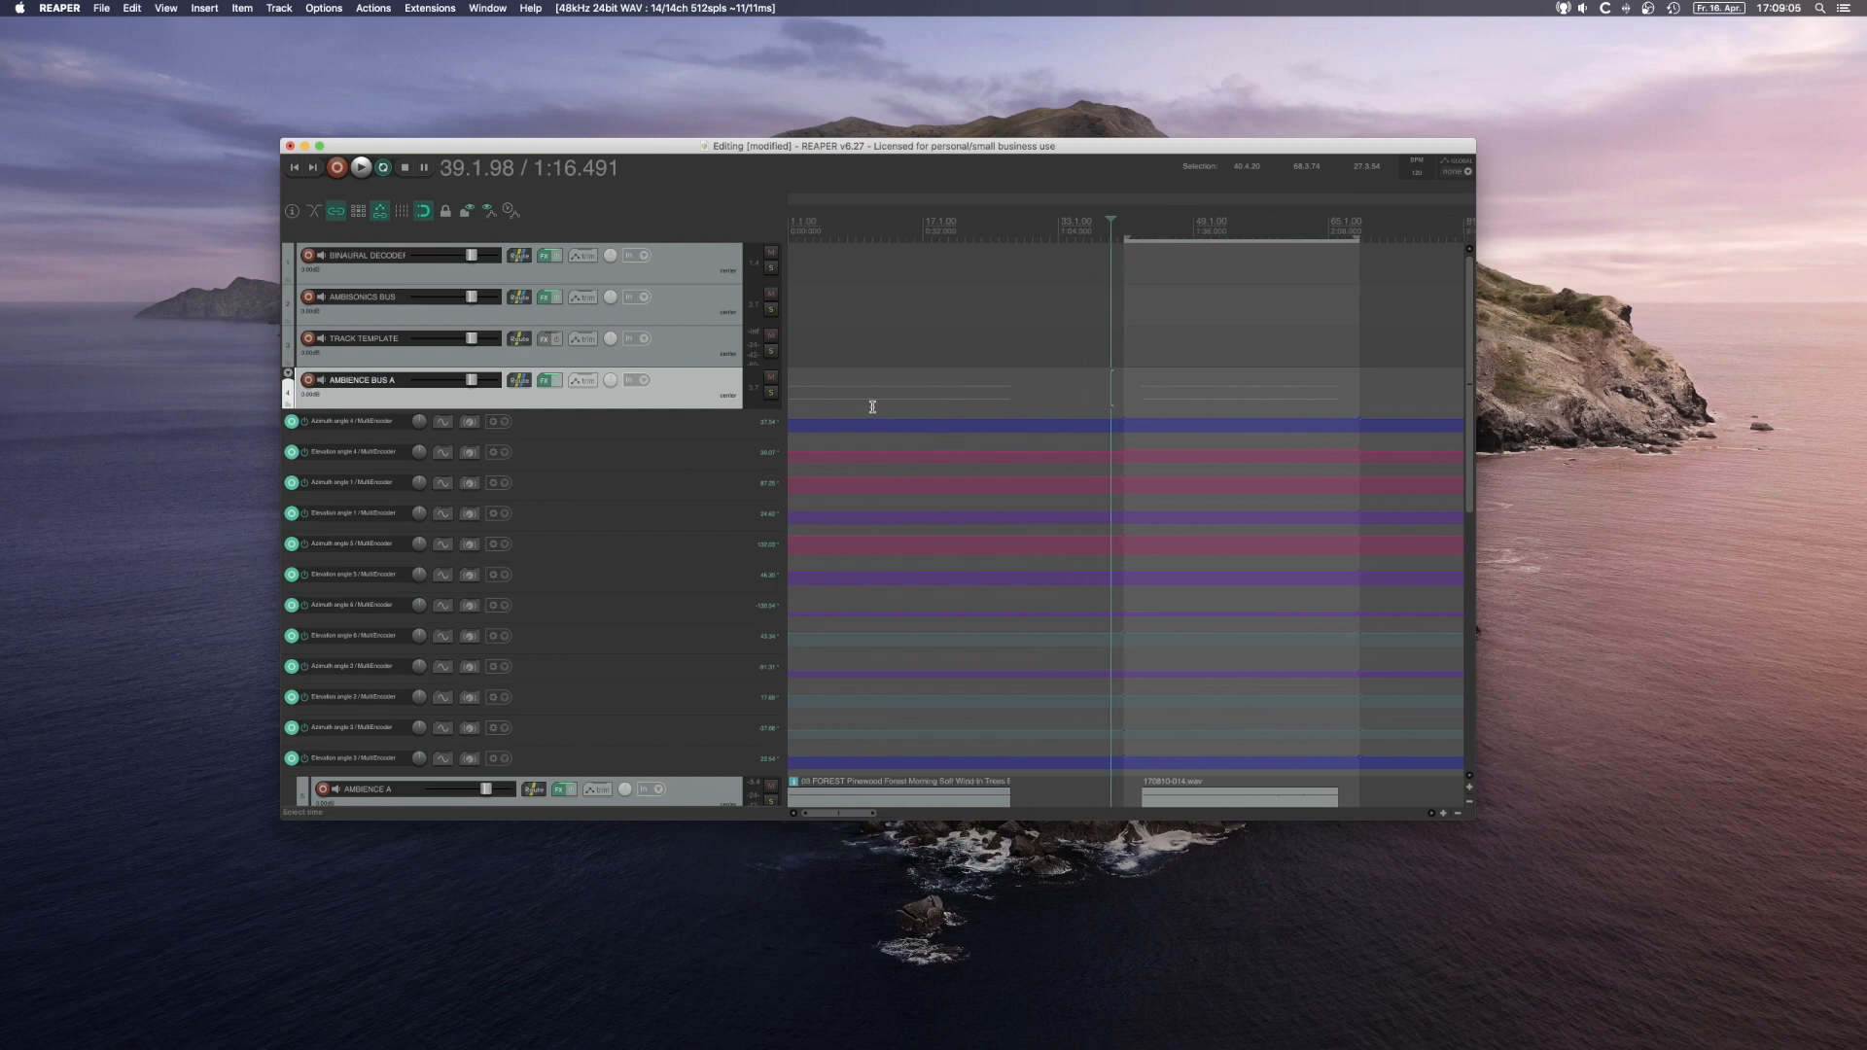
scroll(874, 440, down, 3)
scroll(872, 438, up, 1)
scroll(819, 504, up, 2)
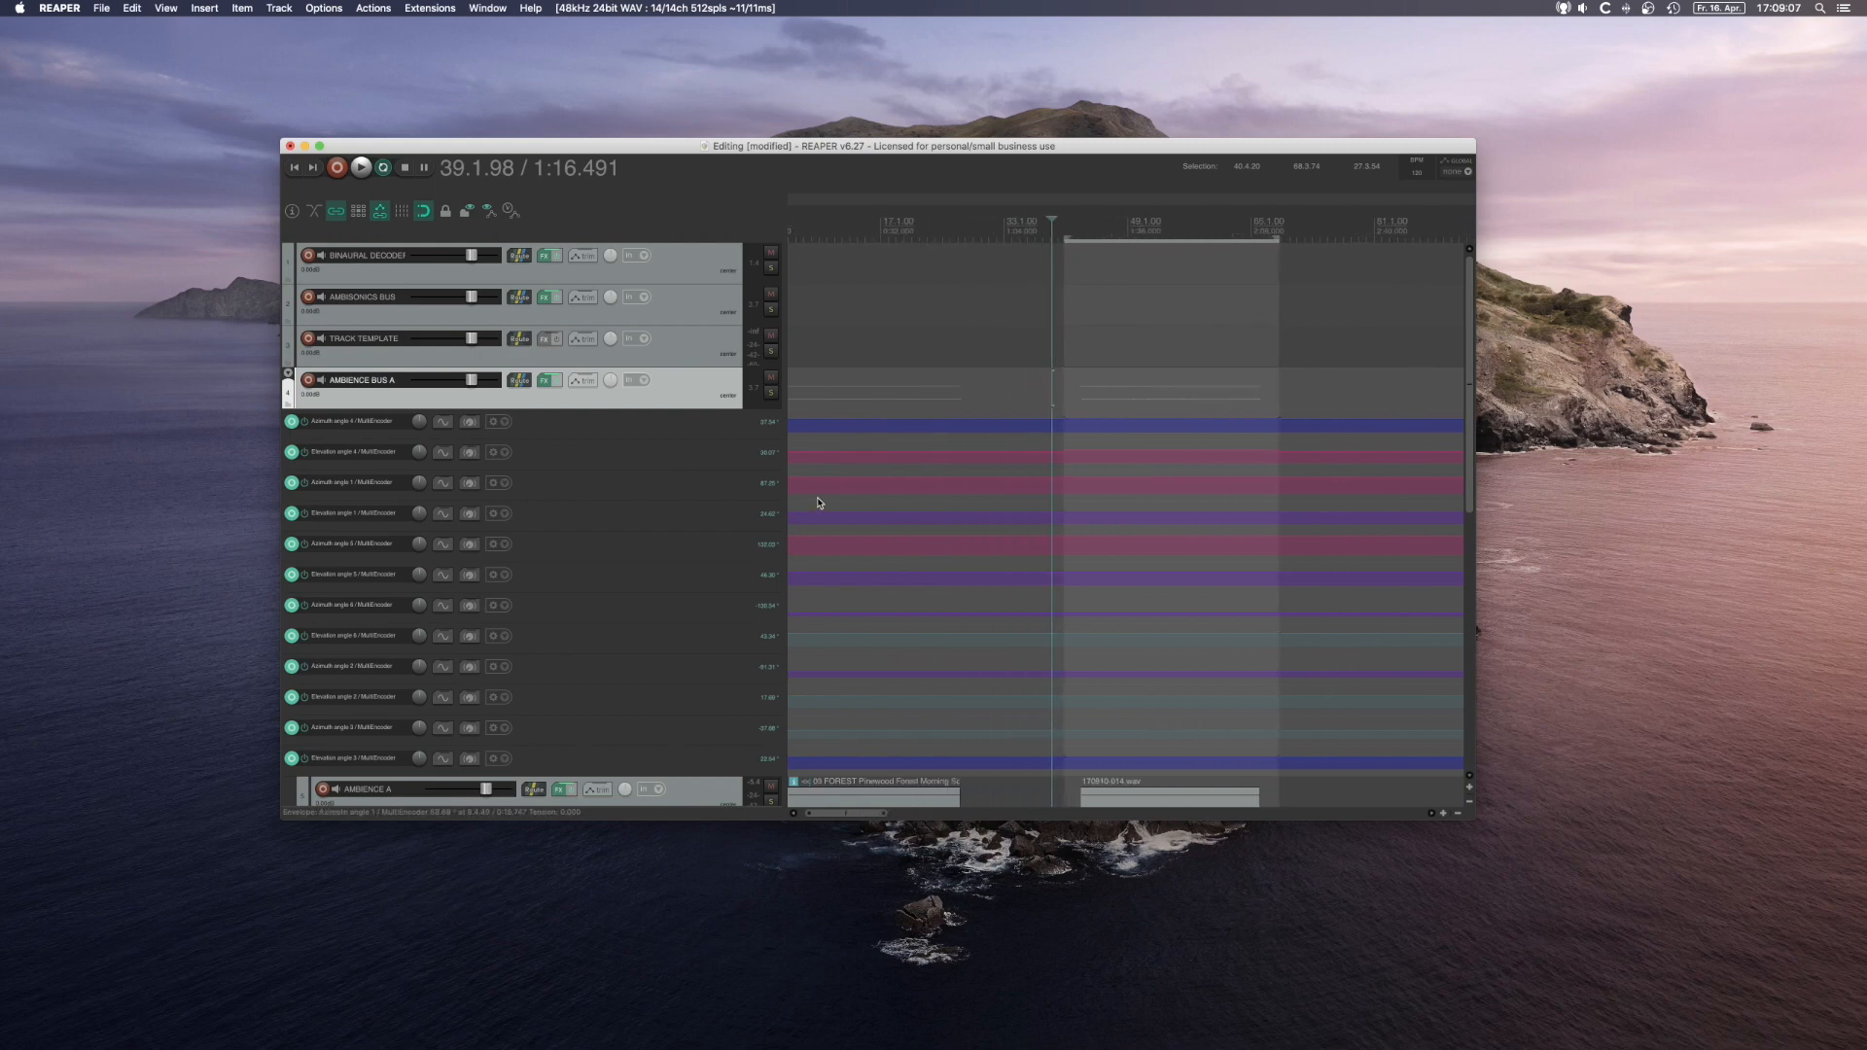
scroll(1029, 667, left, 5)
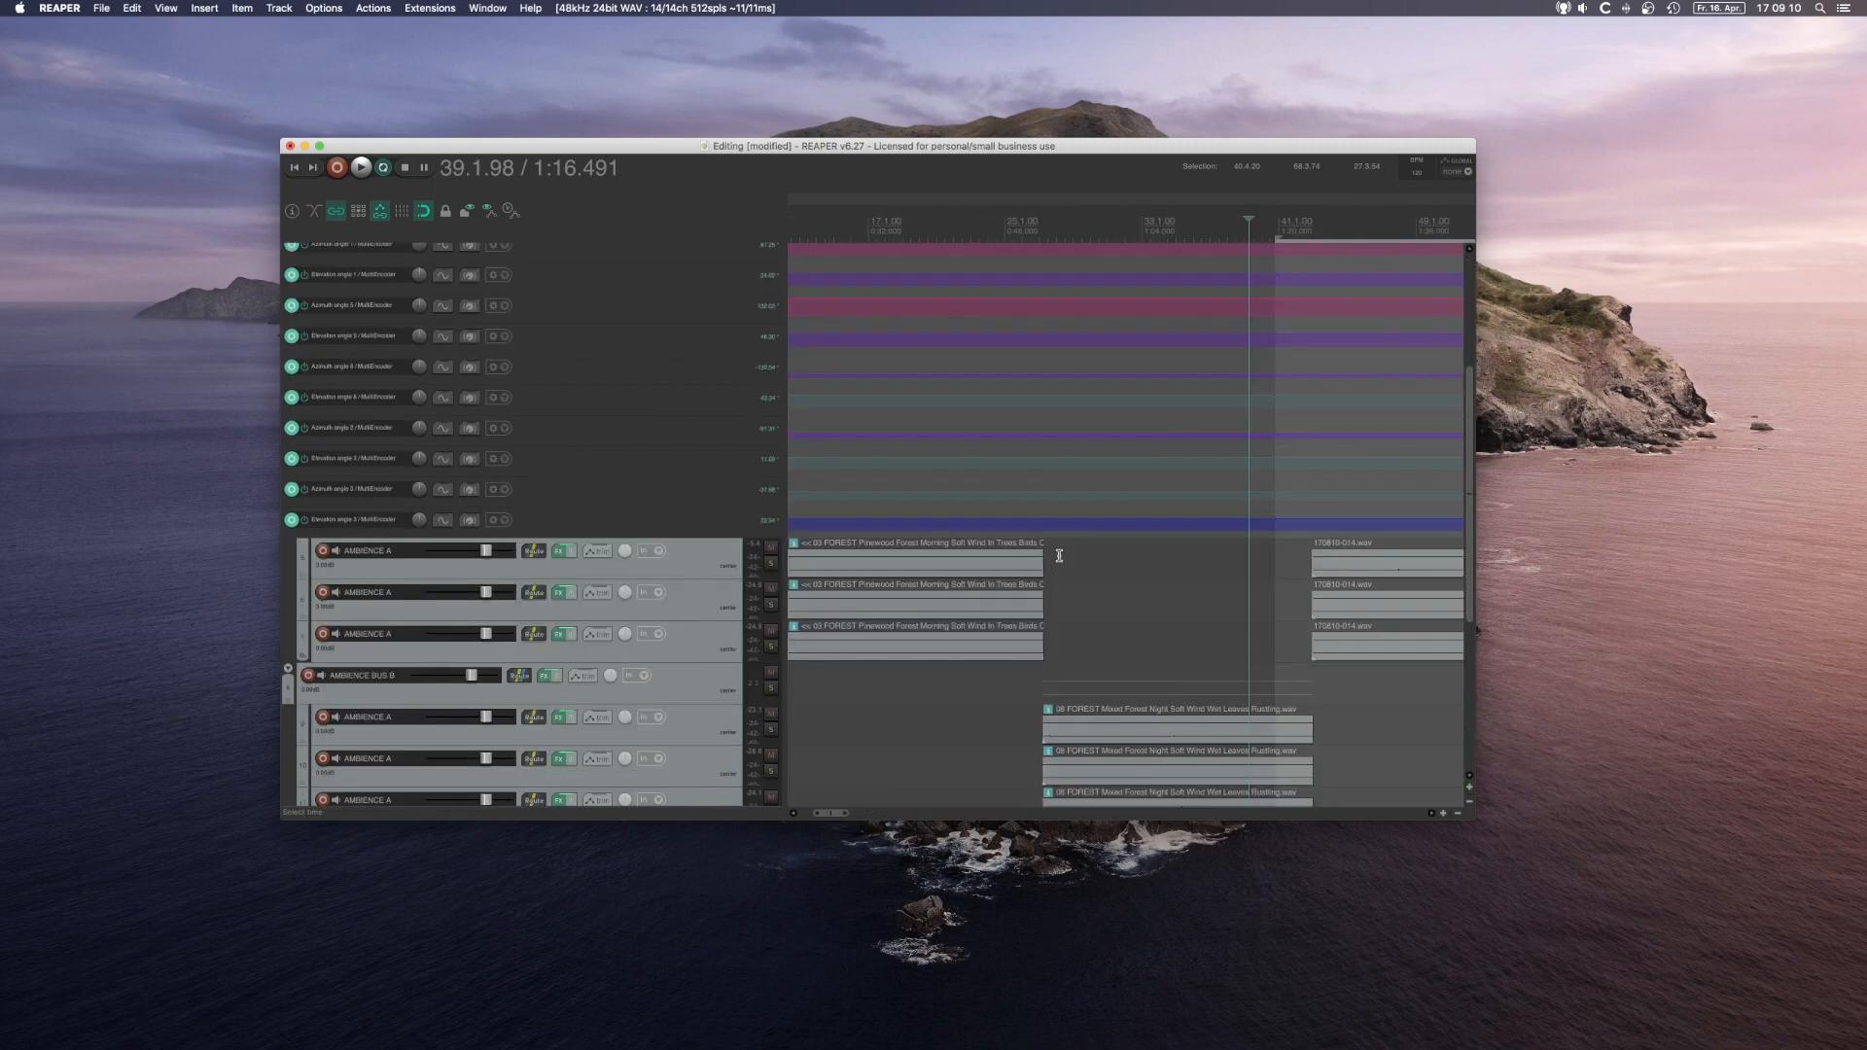
drag(1057, 551, 544, 609)
click(596, 592)
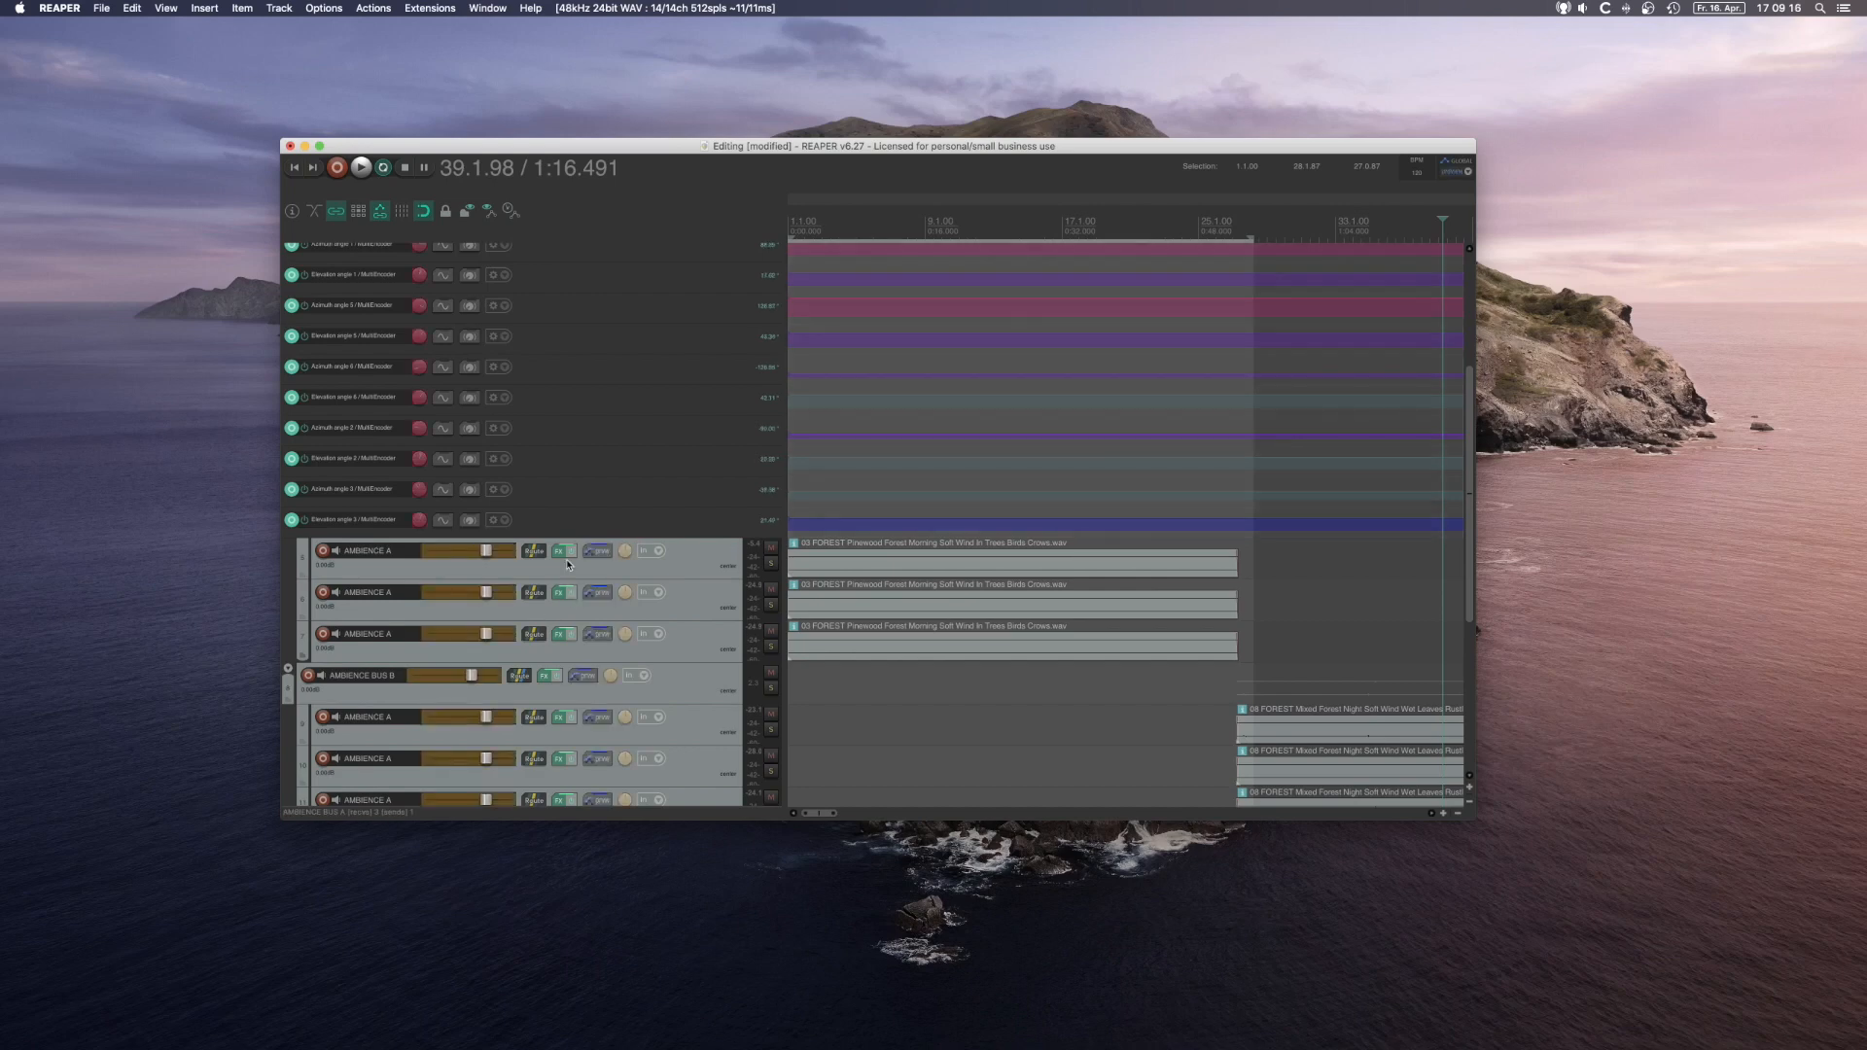
Step: Rearrange the six MultiEncoder sources of Ambience Bus A, with 1 and 2 at the outer front, and write them to the time selection
scroll(572, 389, up, 5)
click(546, 382)
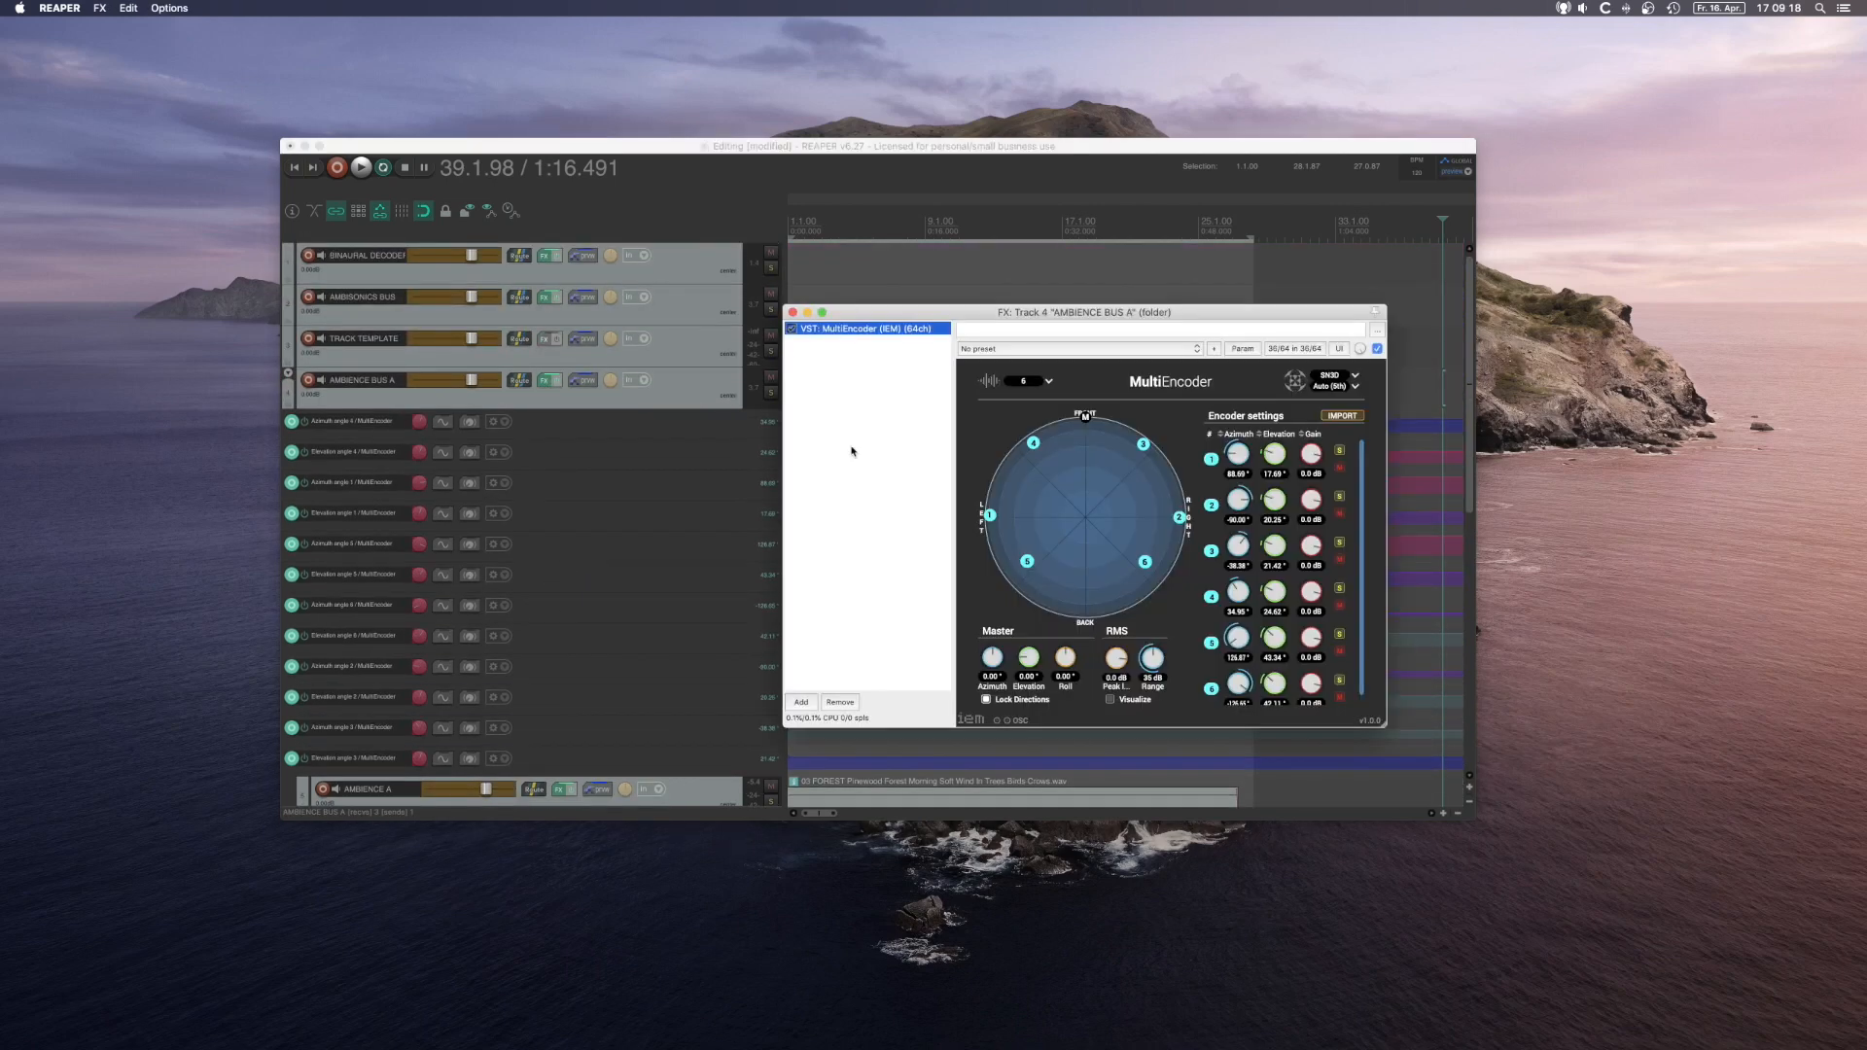
drag(990, 516, 1018, 452)
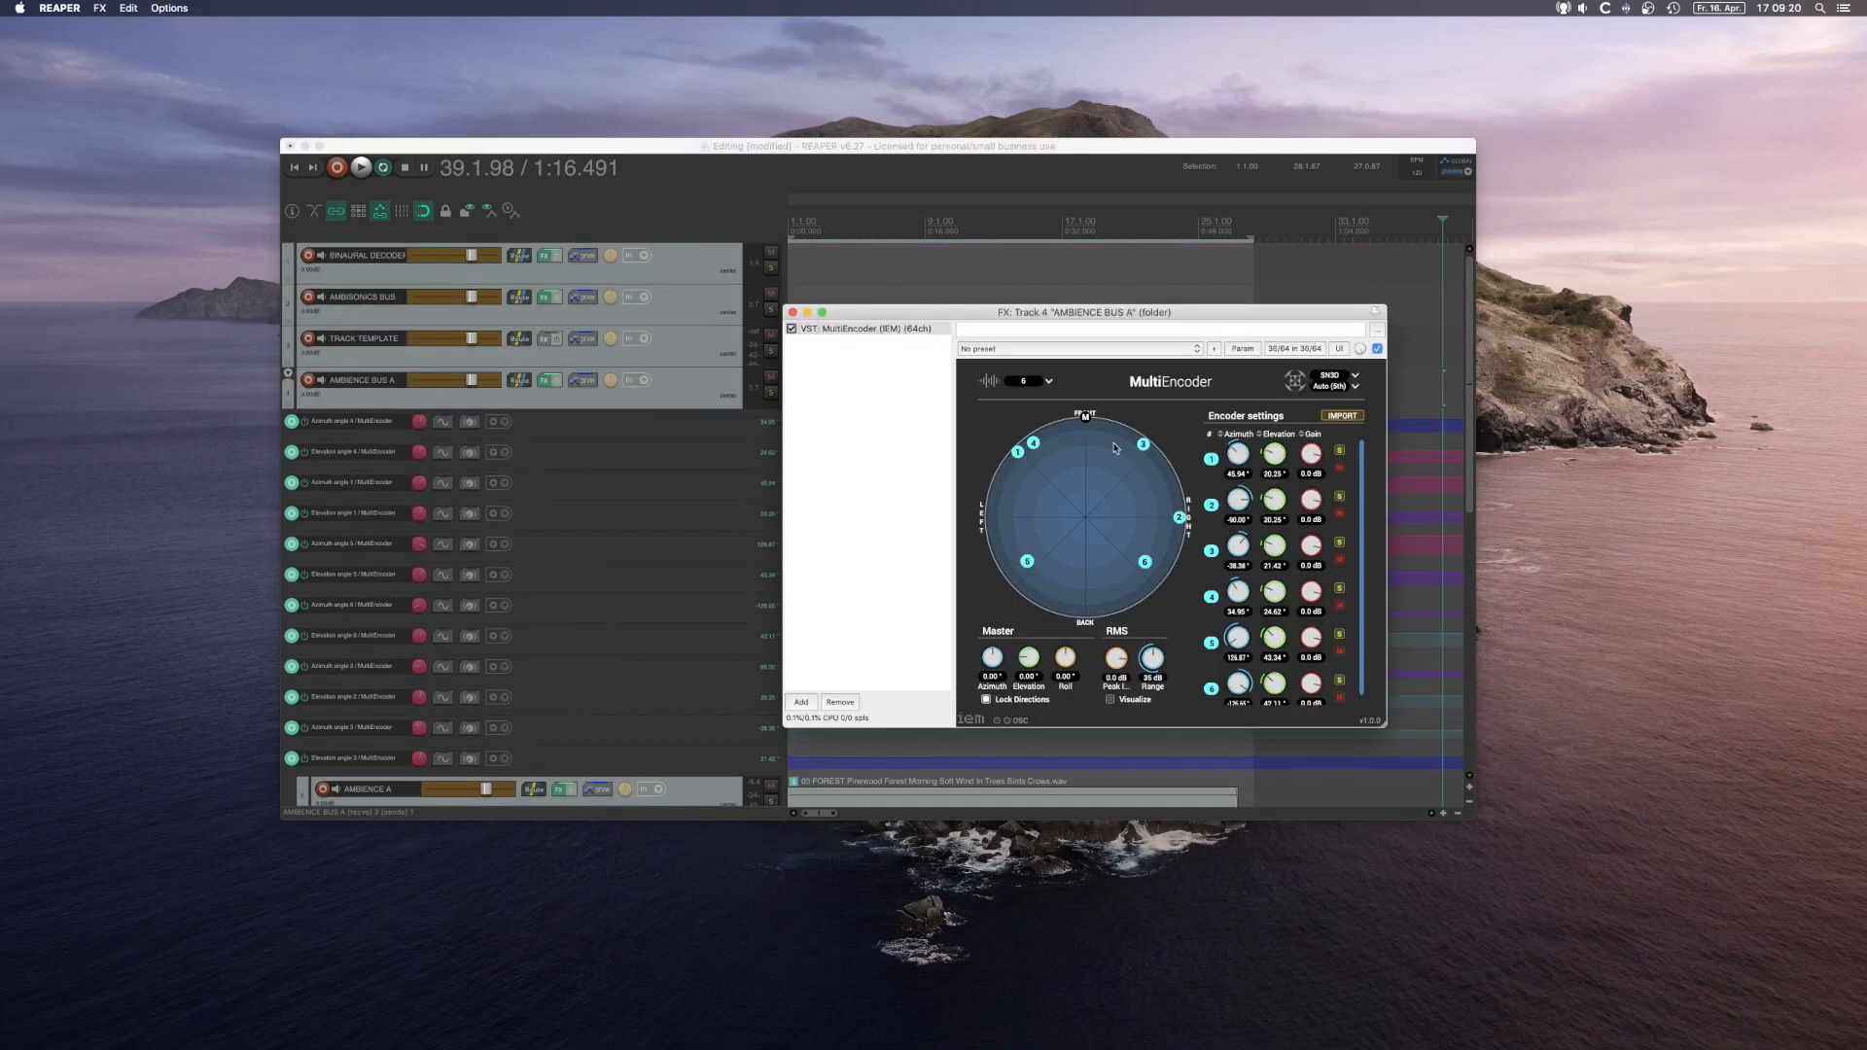
mouse_move(1177, 518)
mouse_down()
mouse_move(1158, 451)
mouse_move(1152, 505)
mouse_up()
drag(1033, 444, 1025, 487)
drag(1153, 505, 1143, 490)
drag(1027, 562, 1019, 586)
drag(1145, 562, 1158, 577)
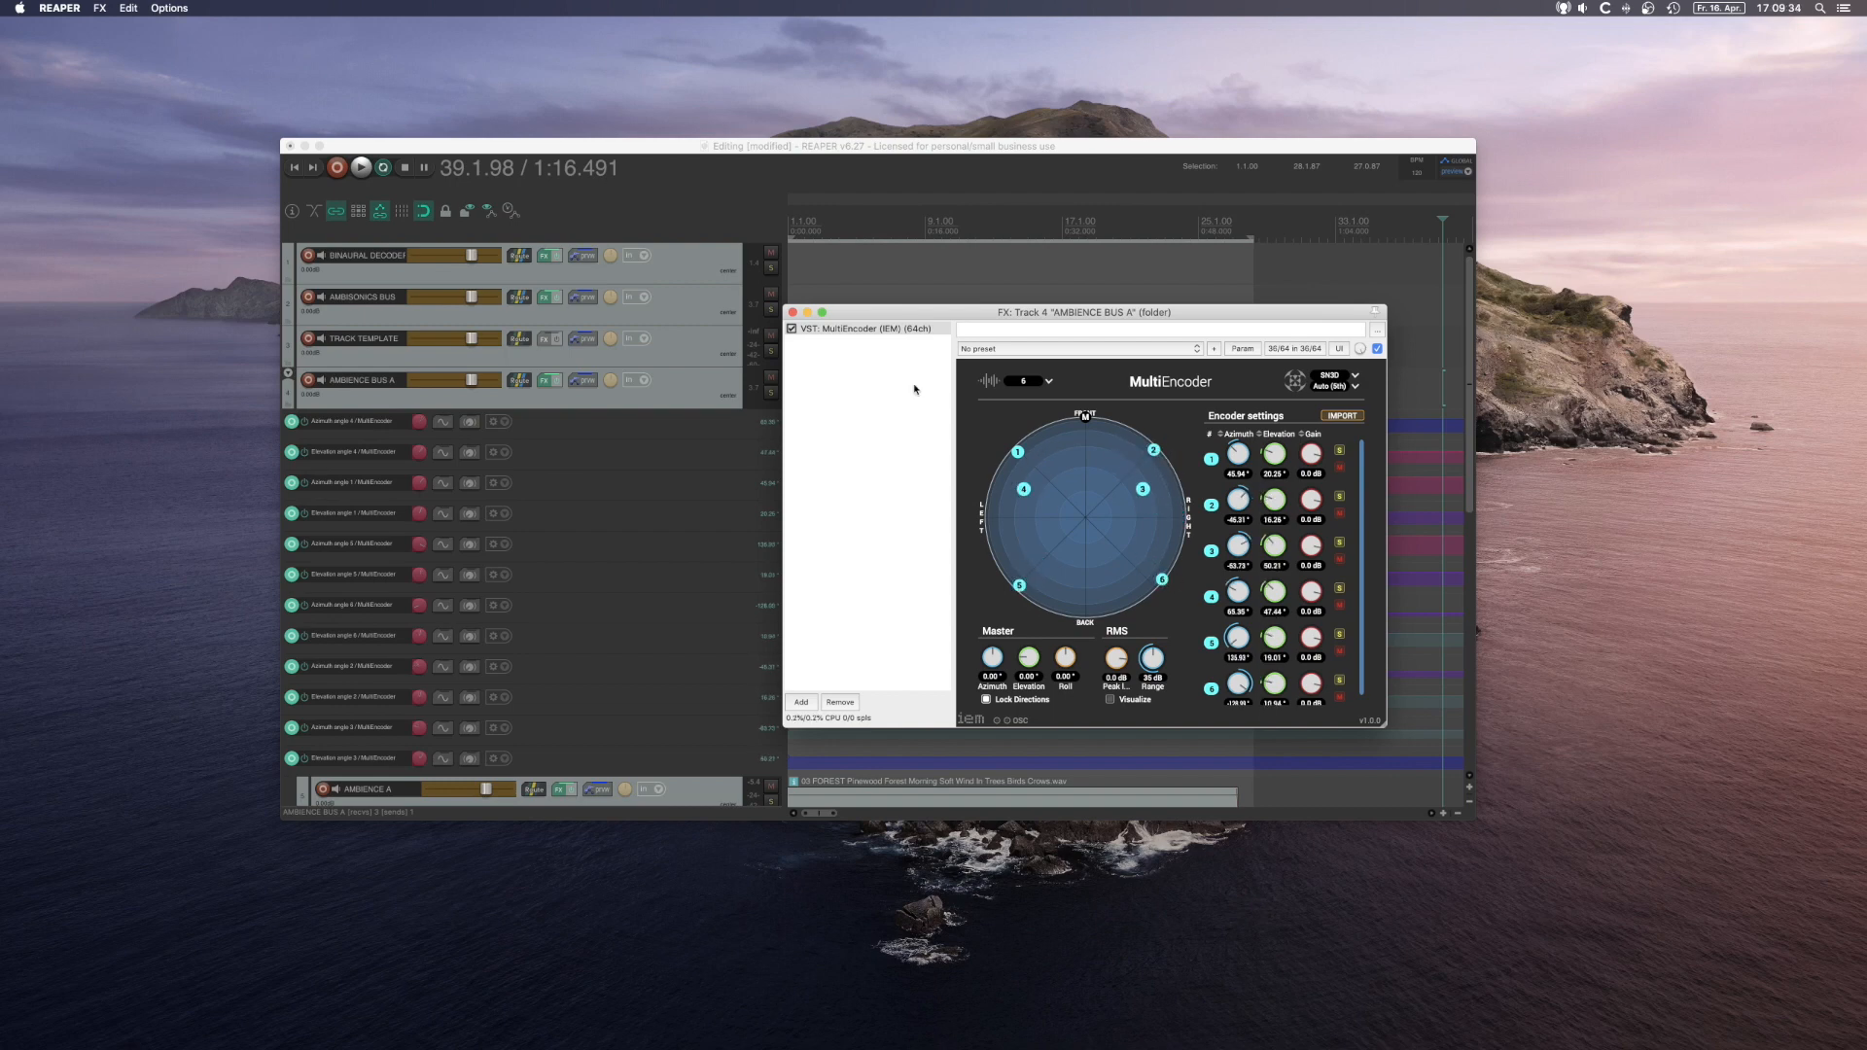
click(935, 145)
key(p)
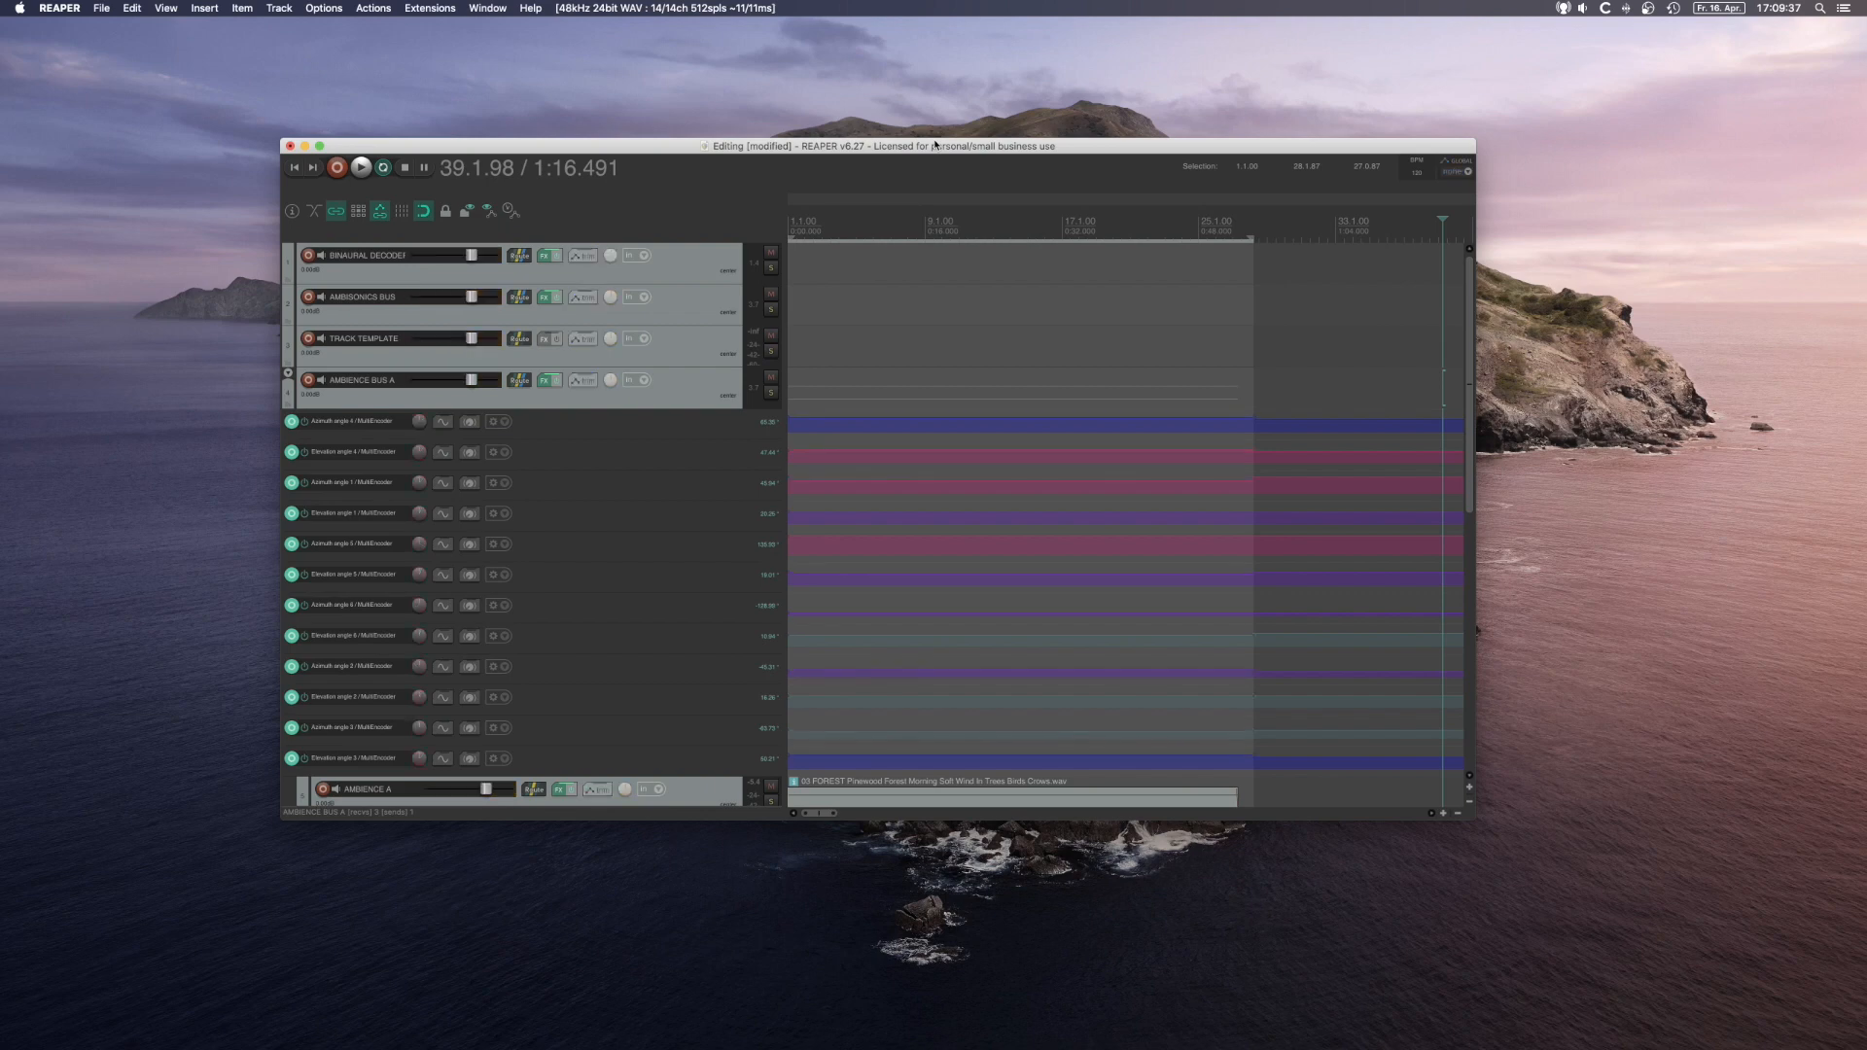
Step: Put the edit cursor near the end of the first forest section and show Ambience Bus A's MultiEncoder below the envelopes
scroll(967, 392, down, 5)
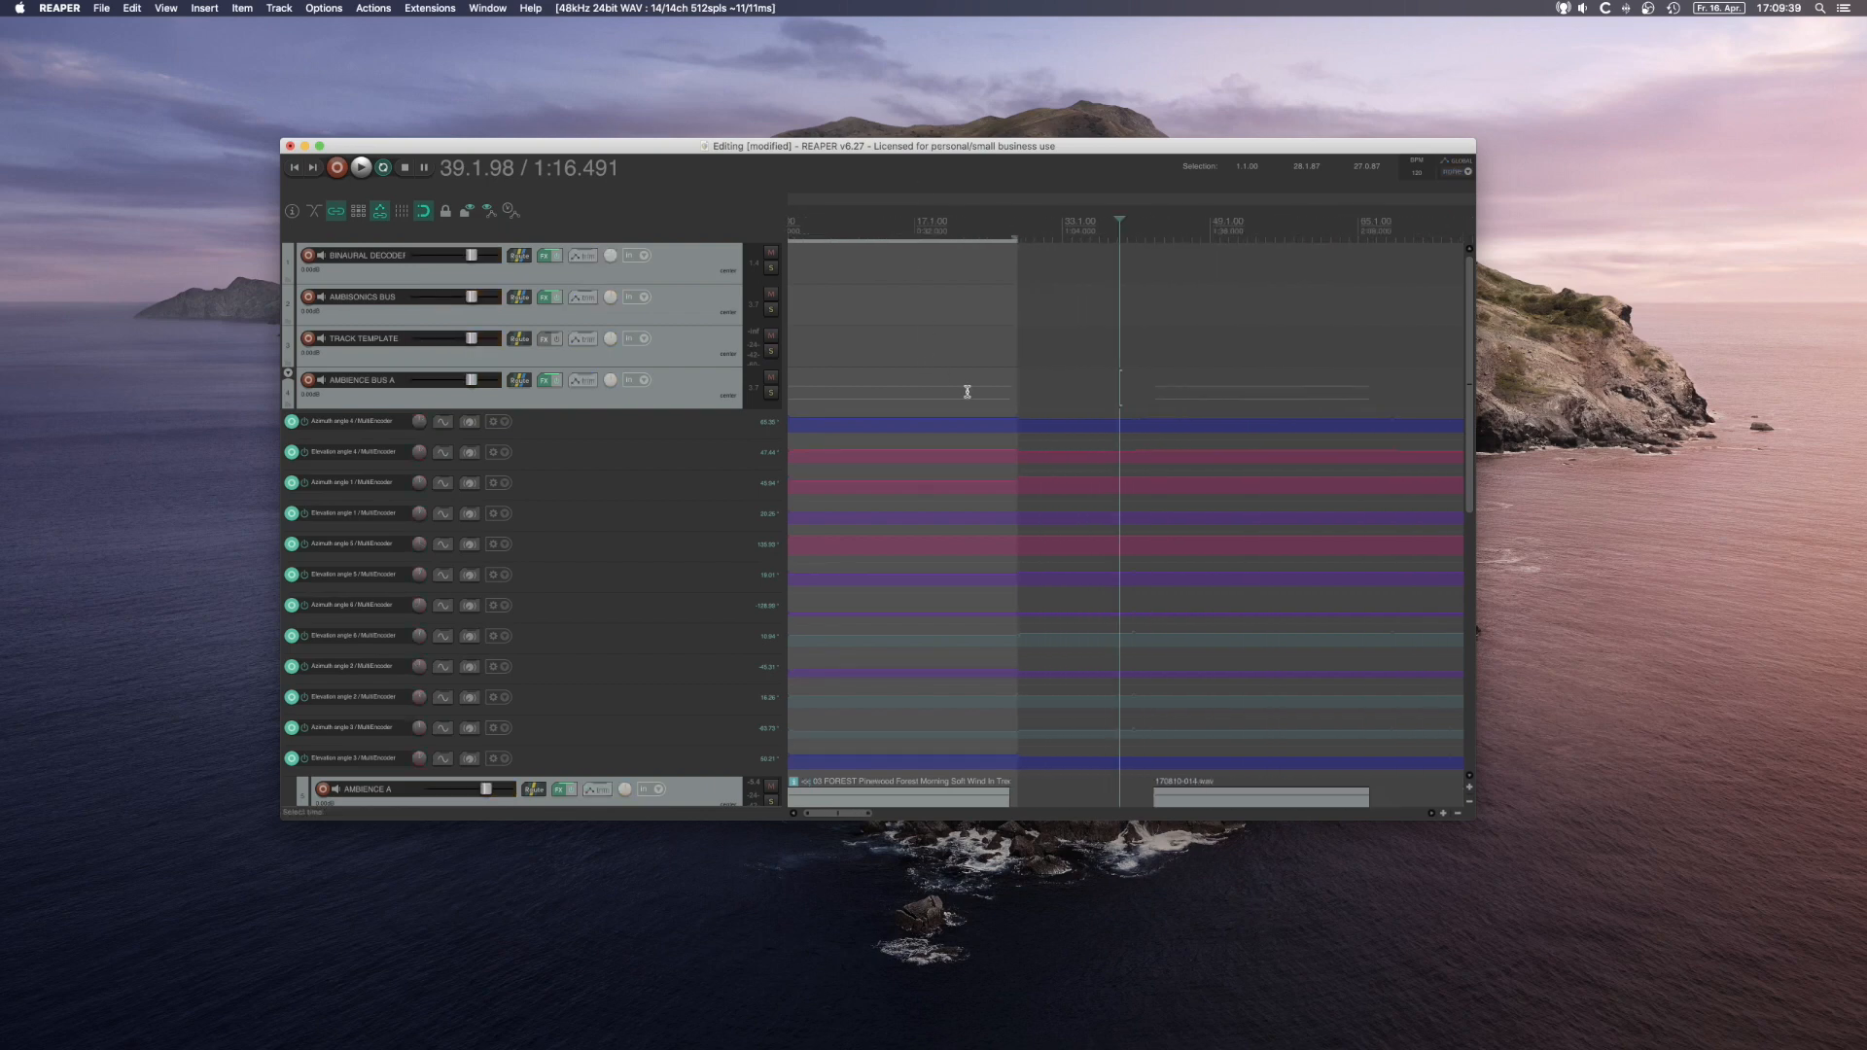
click(965, 378)
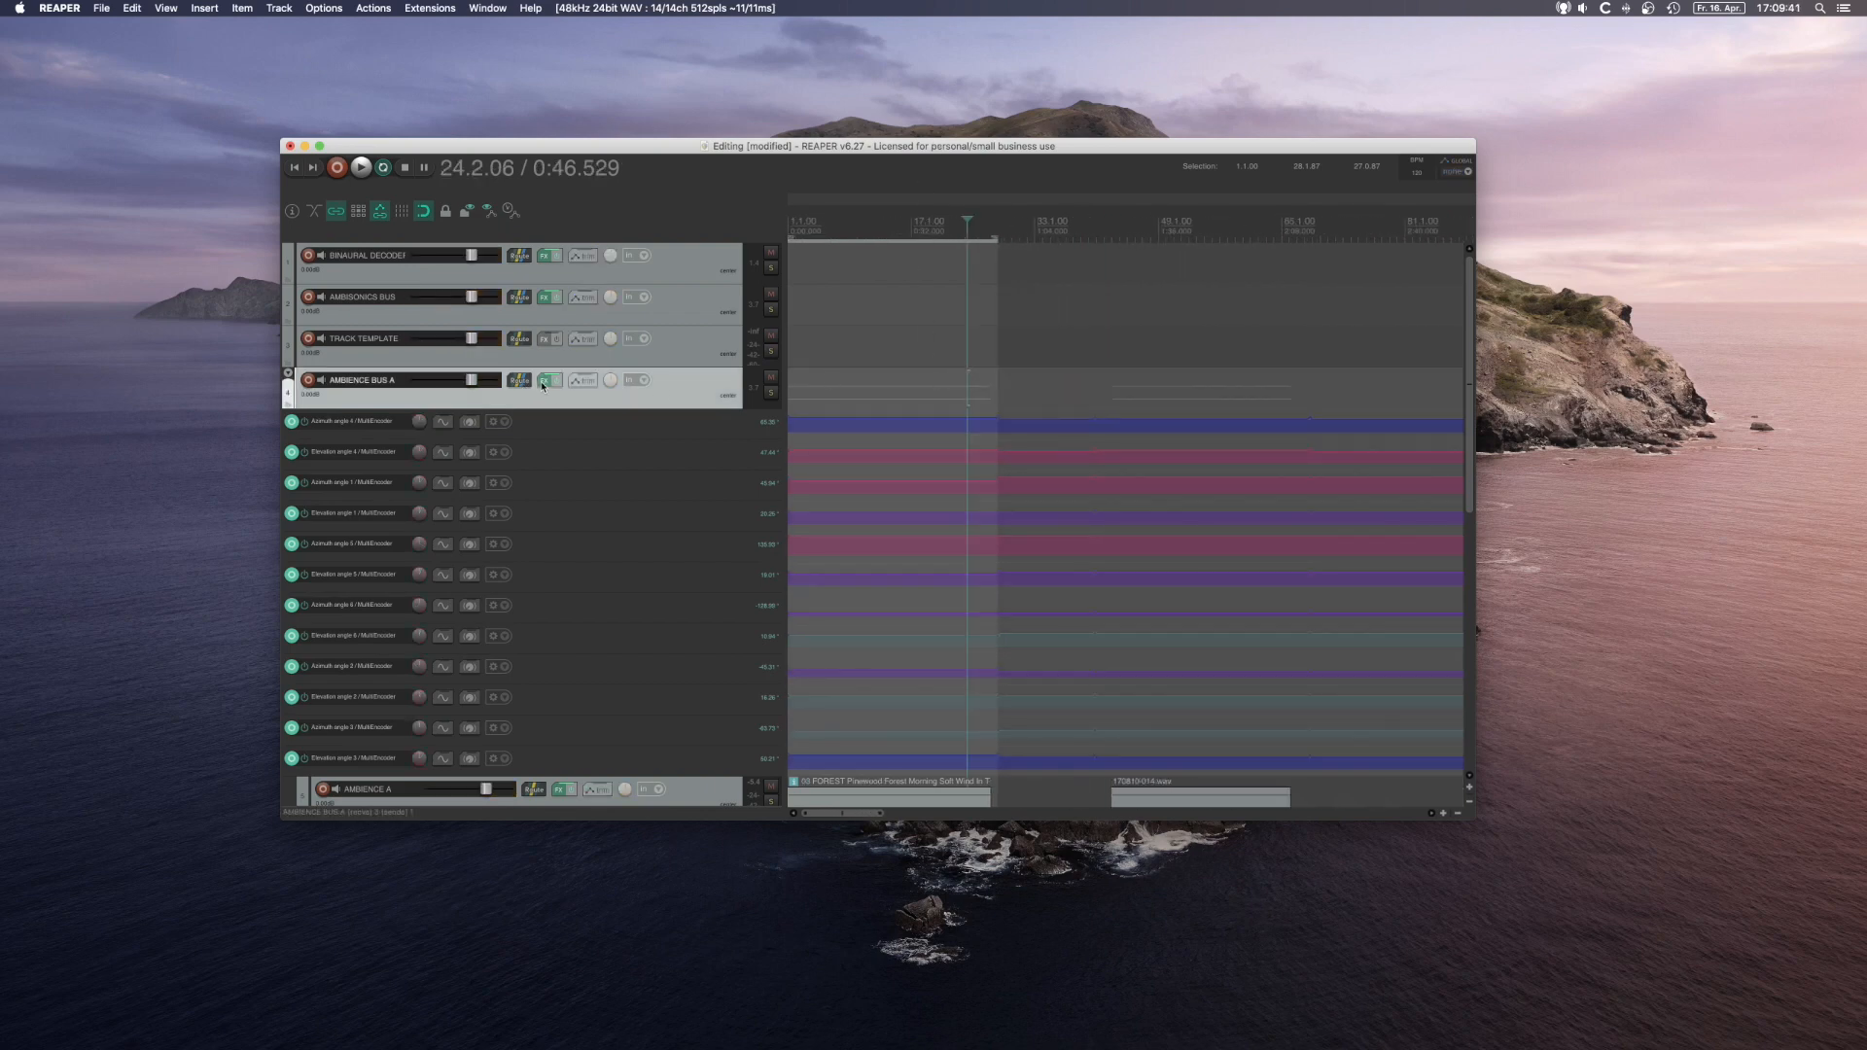
click(545, 383)
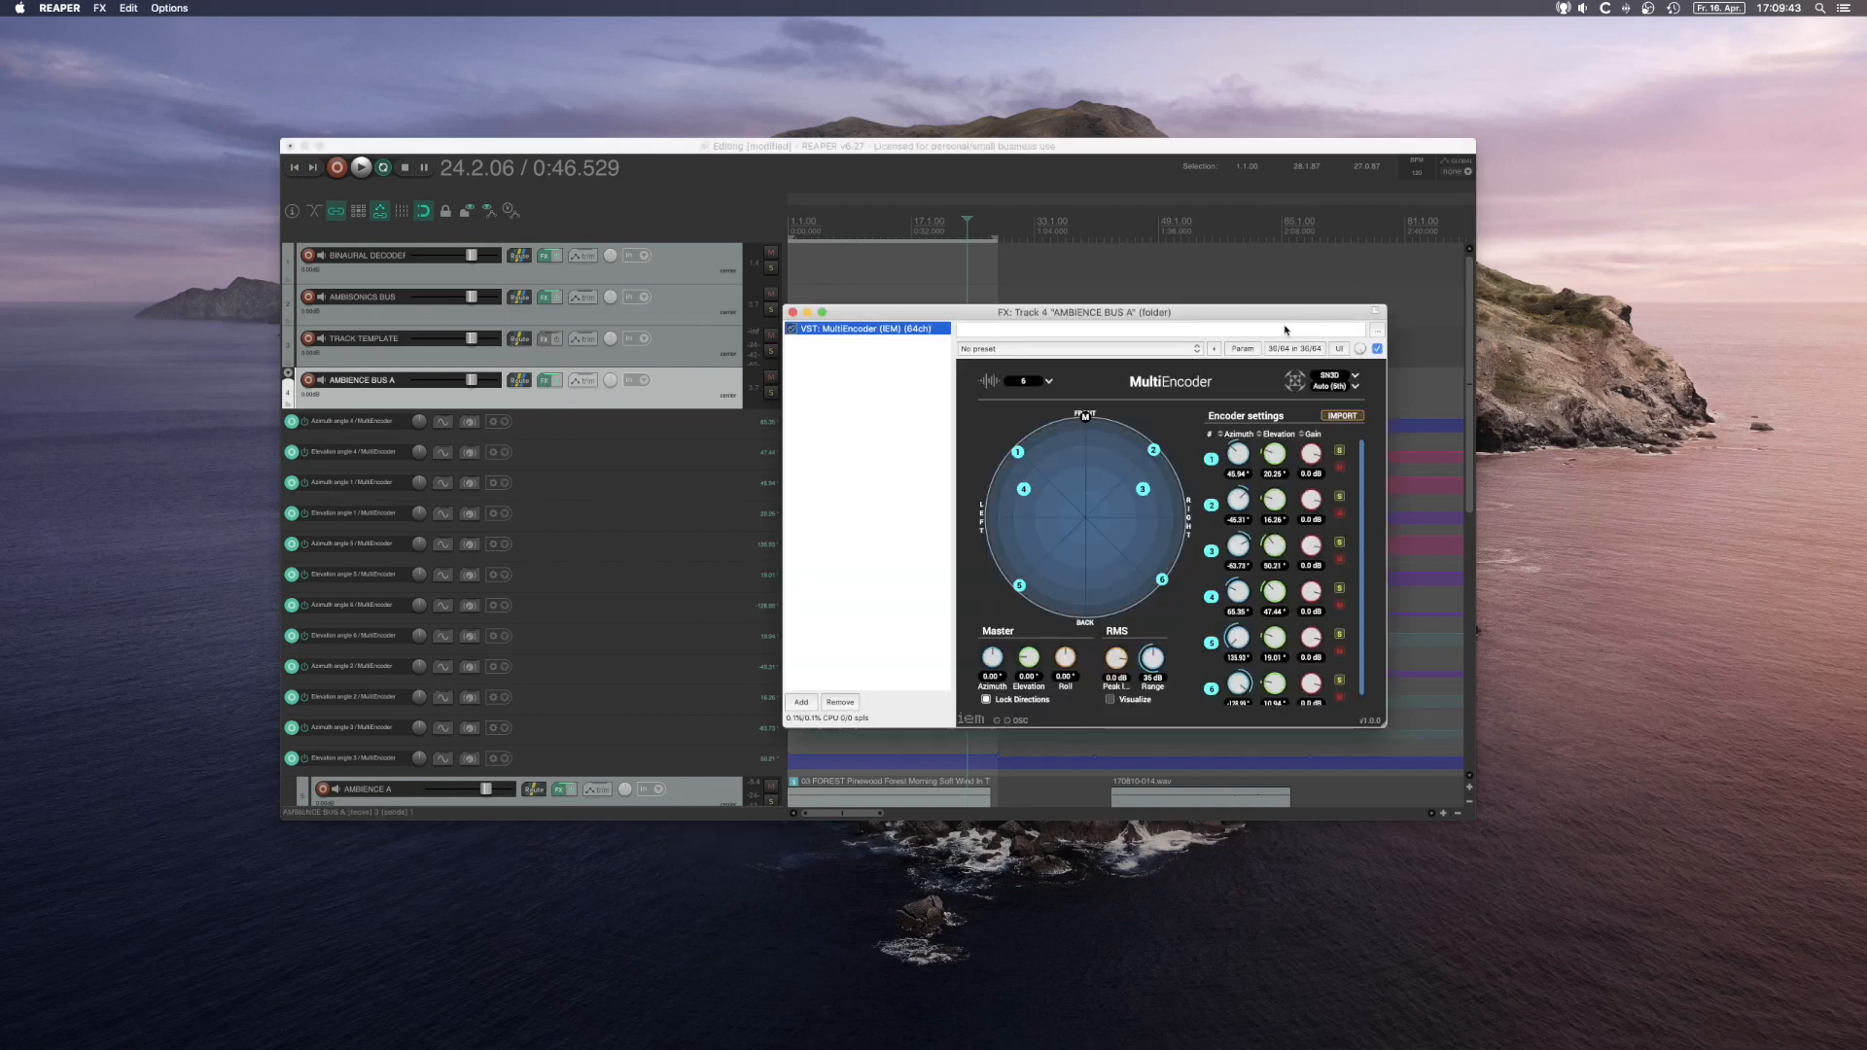
drag(1172, 319, 1167, 550)
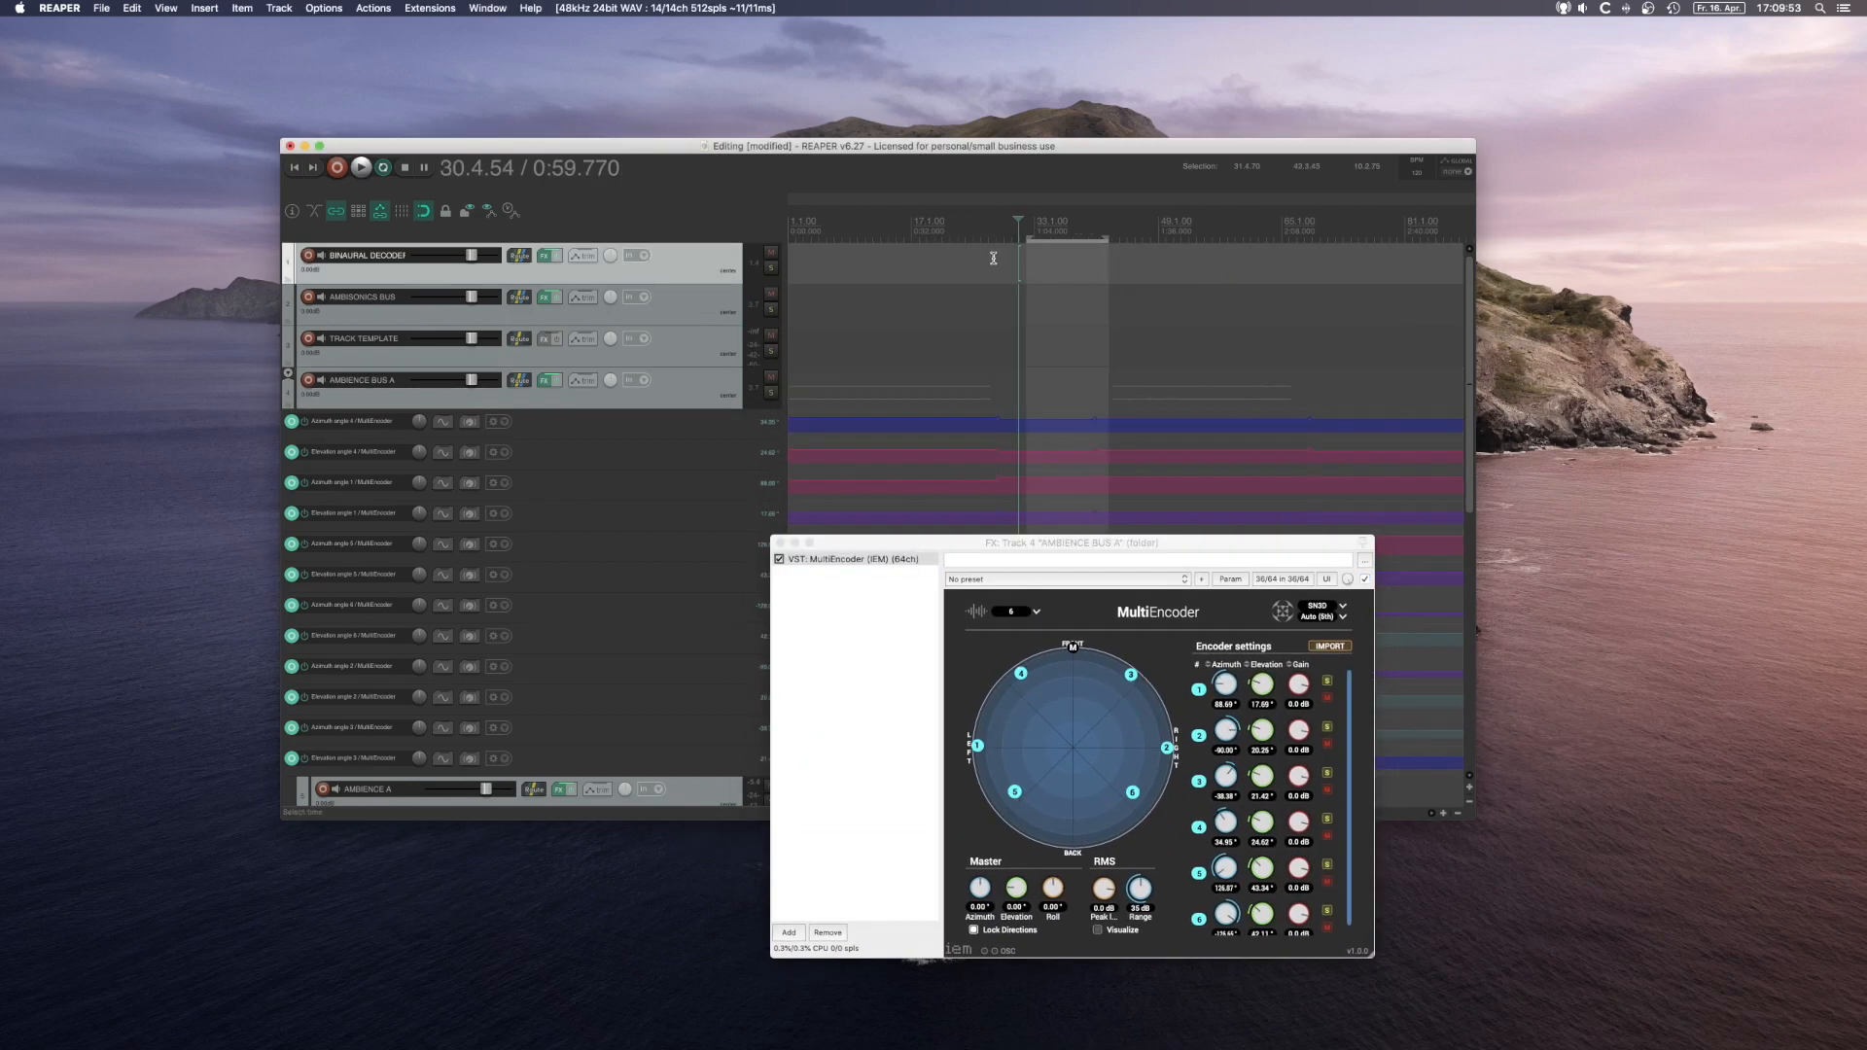
Step: Play from 26.3.14 across the end of the first forest clips to check the MultiEncoder source automation
click(994, 258)
click(985, 260)
key(space)
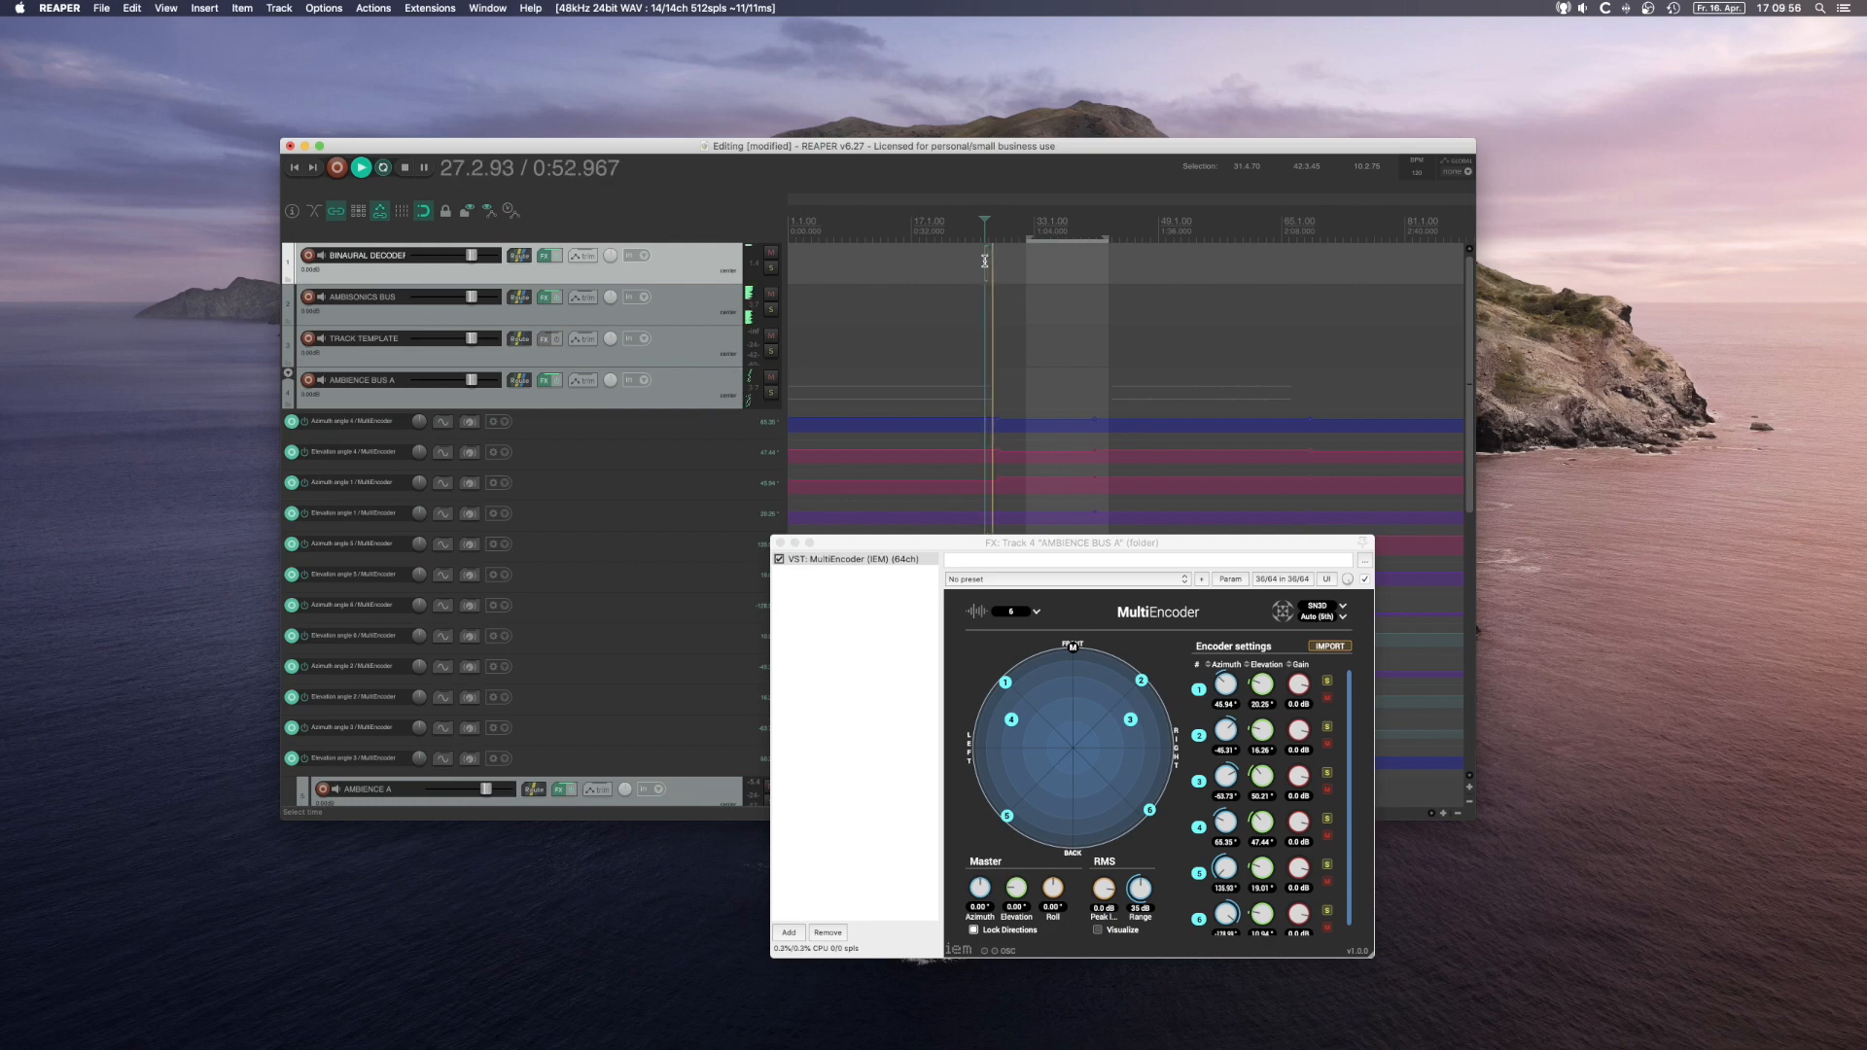
key(space)
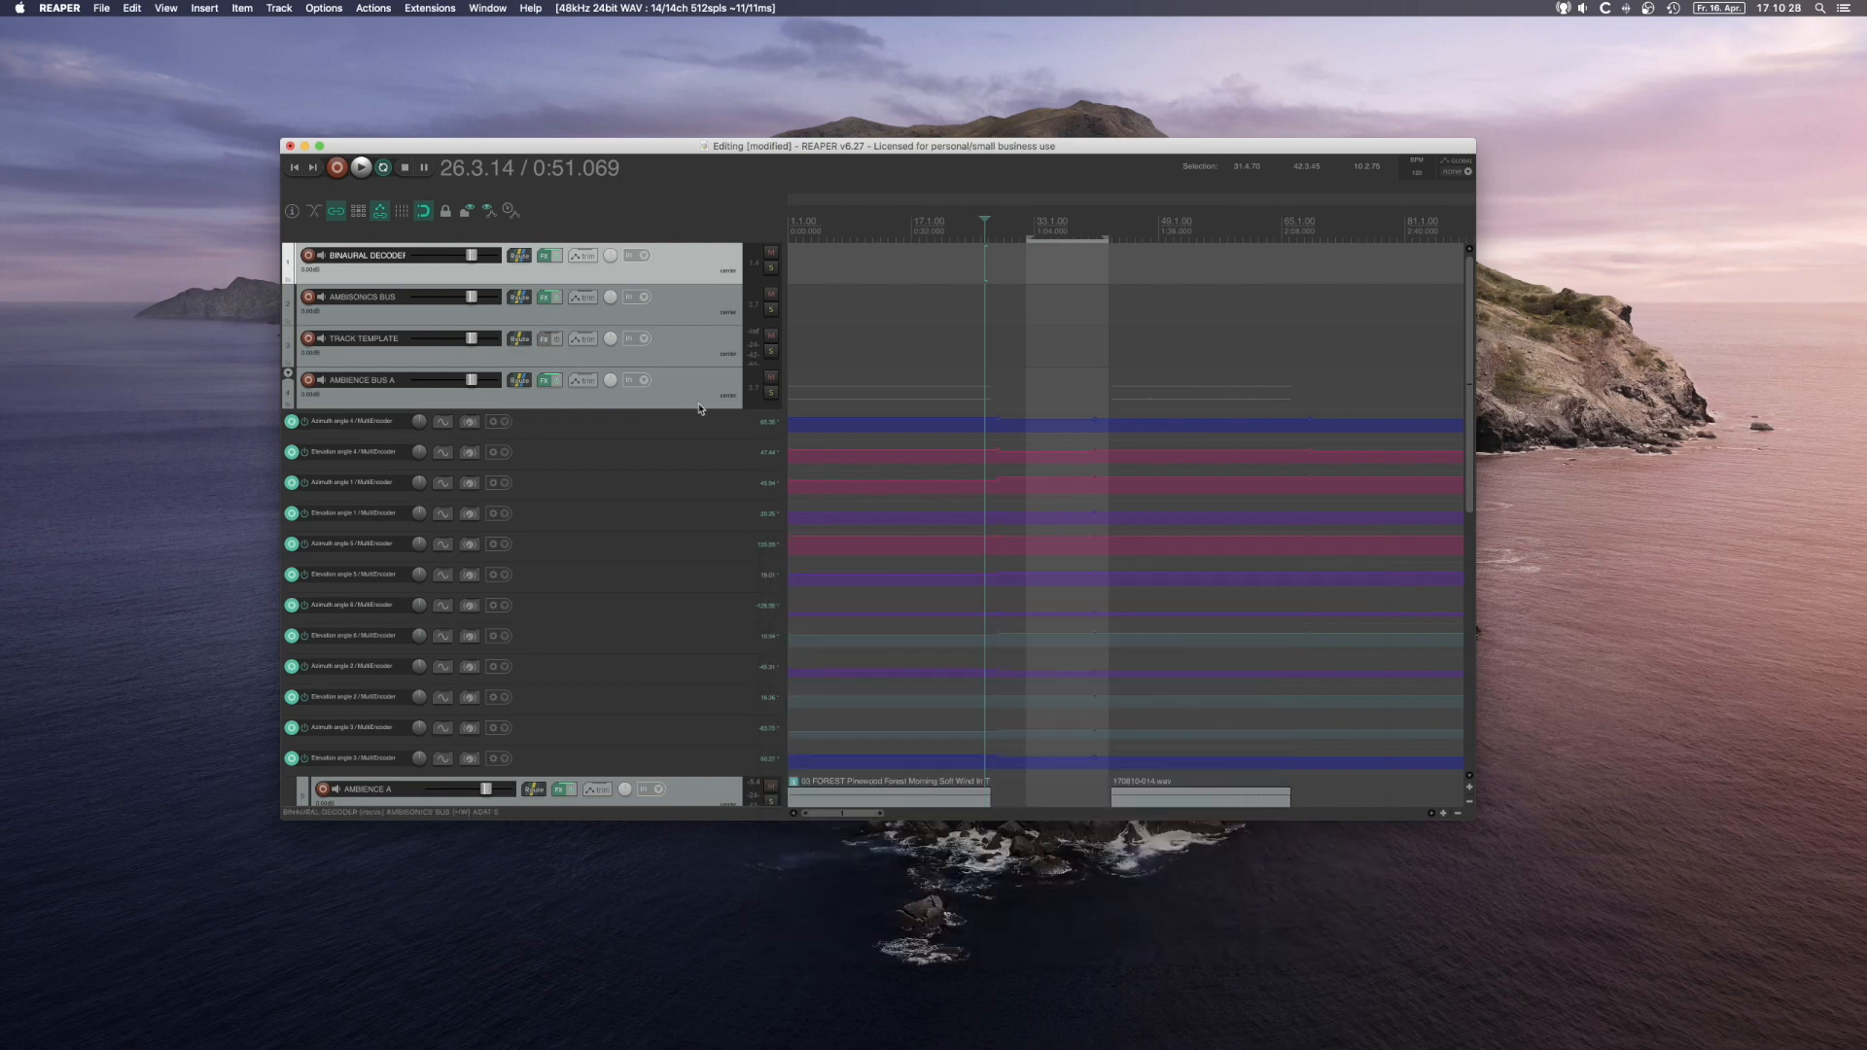
Step: Close the MultiEncoder window and hide the automation envelopes of Ambience Bus A
click(779, 543)
click(684, 398)
key(v)
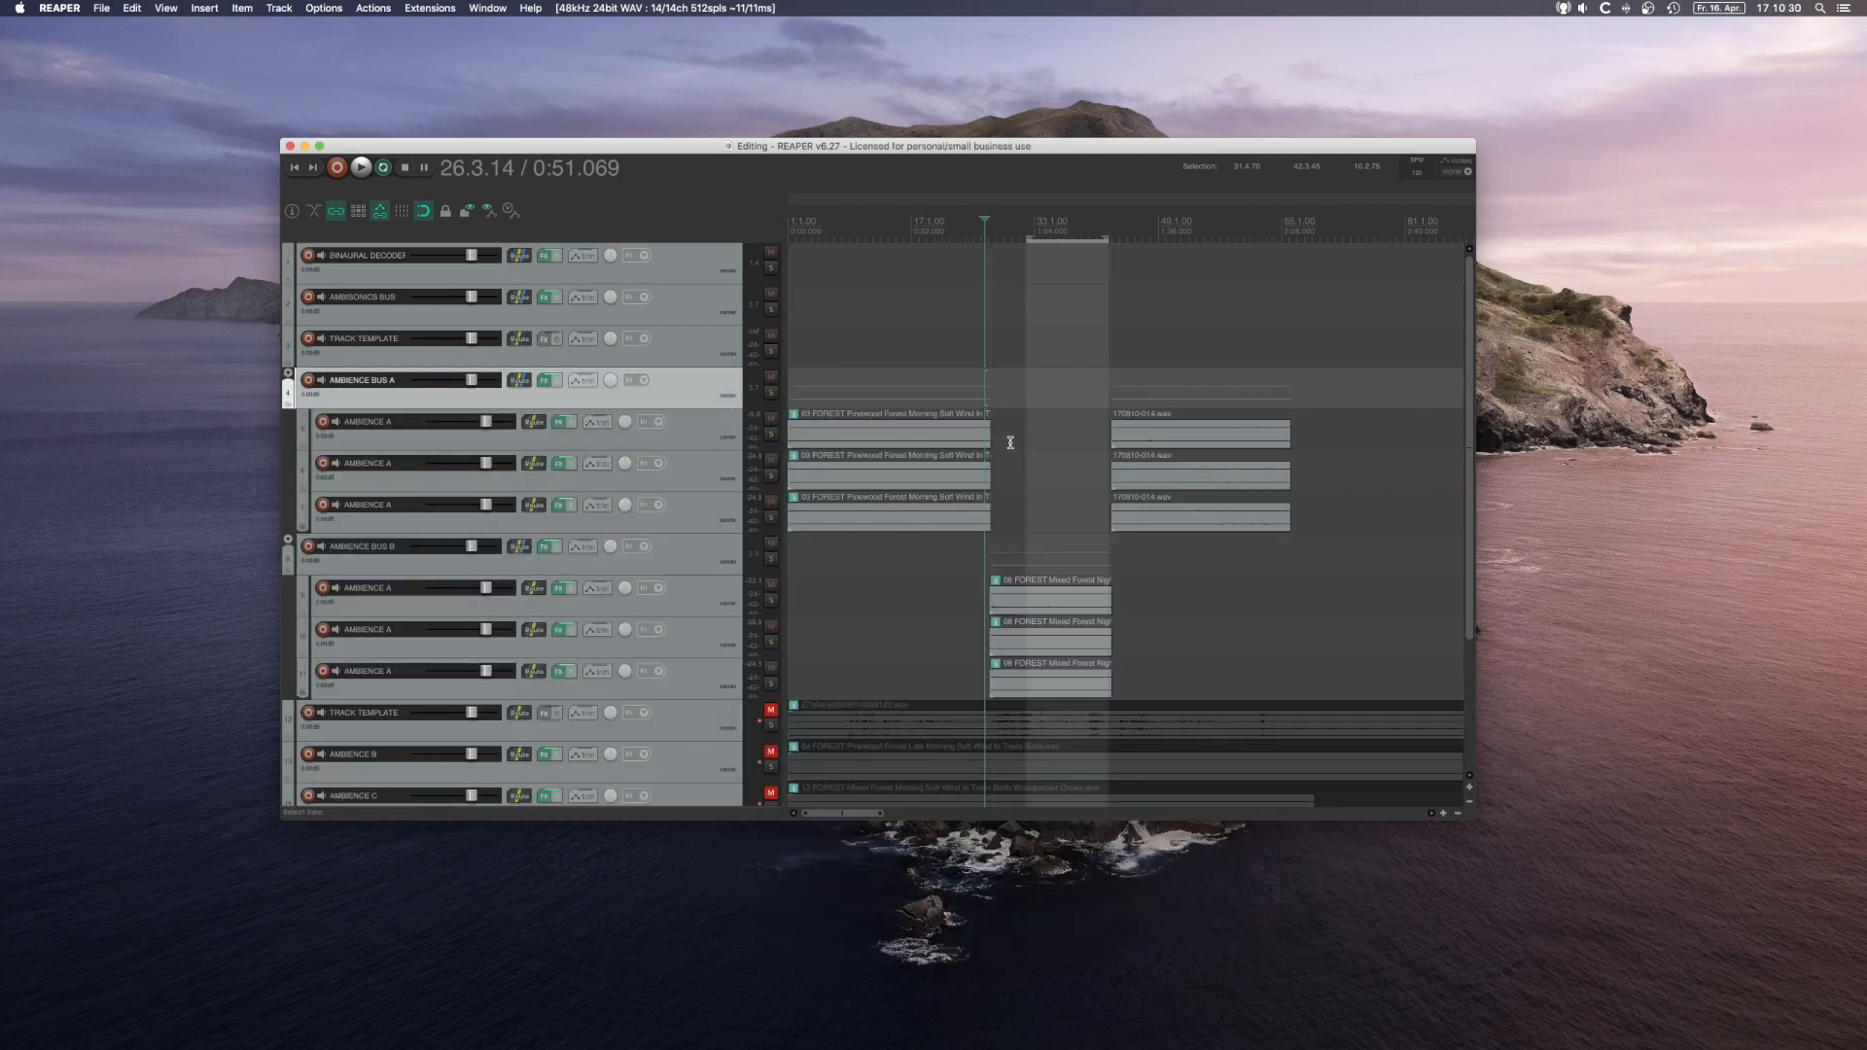
Step: Put the edit cursor near the end of the time selection on the first AMBIENCE A track and save the project
click(1090, 425)
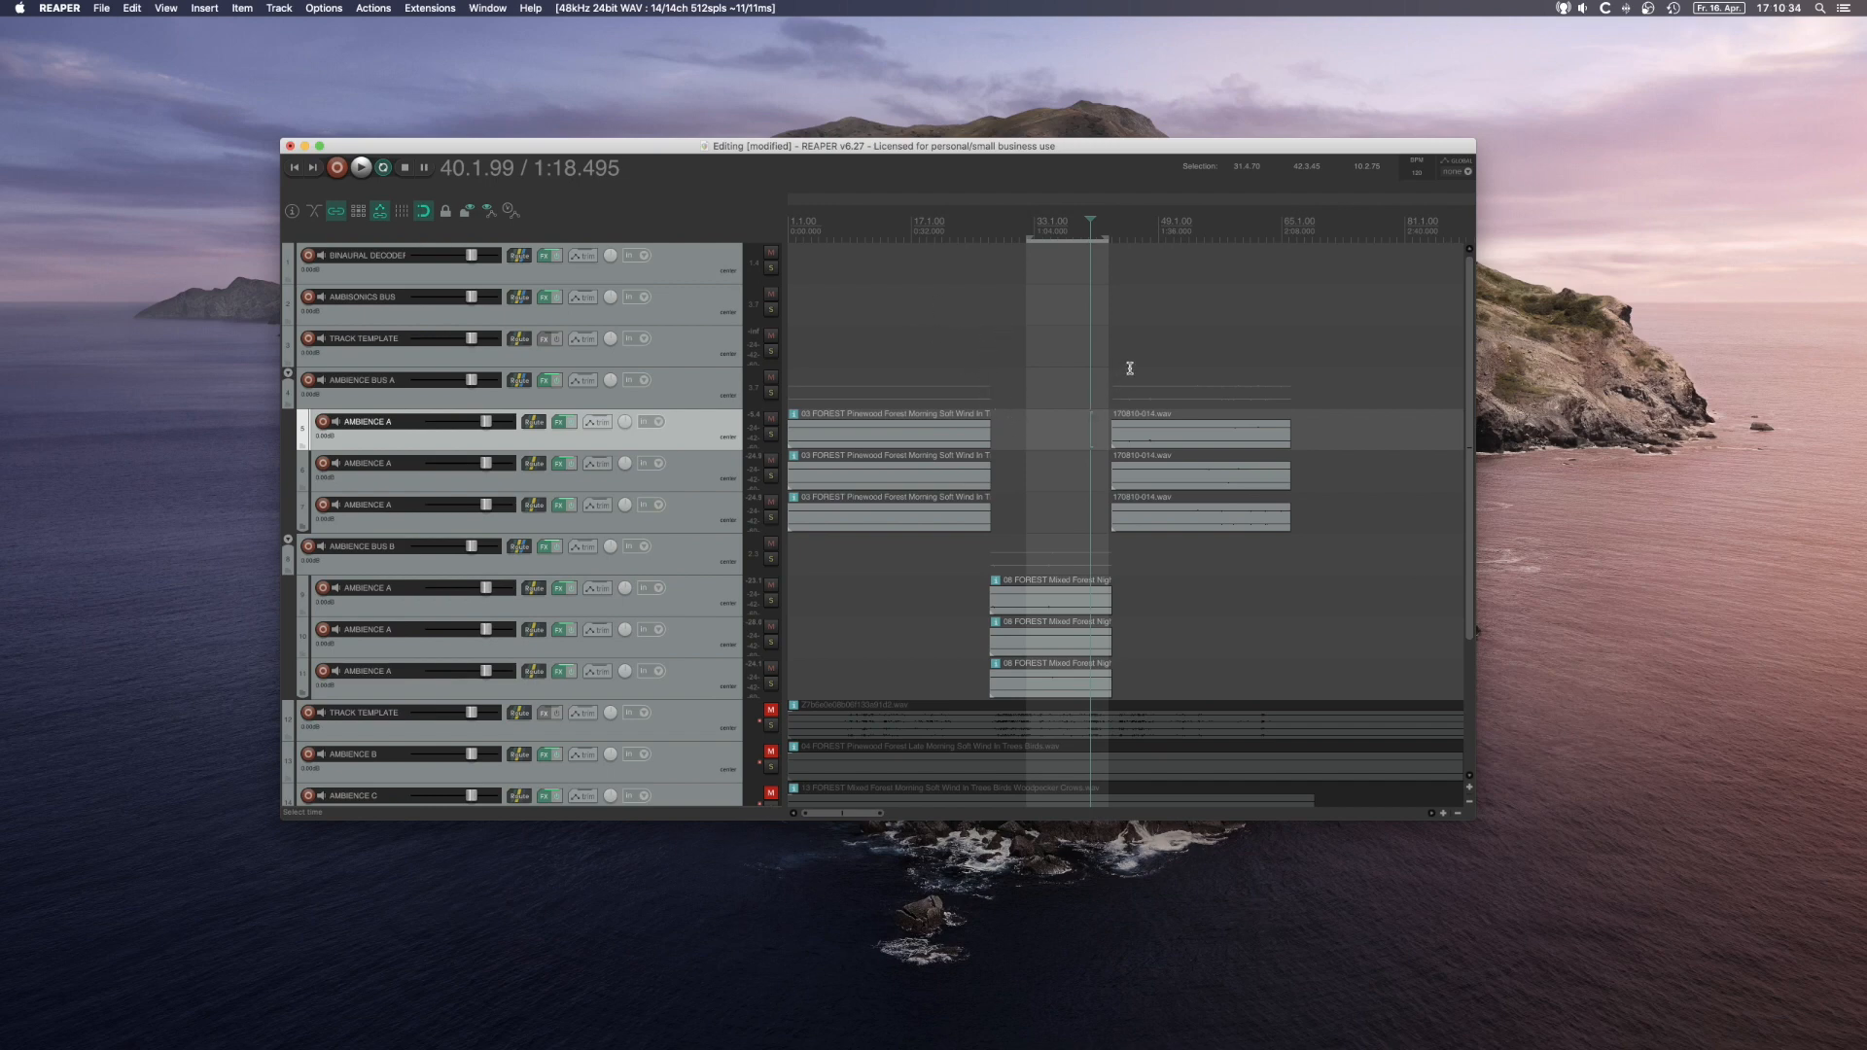
key(super+s)
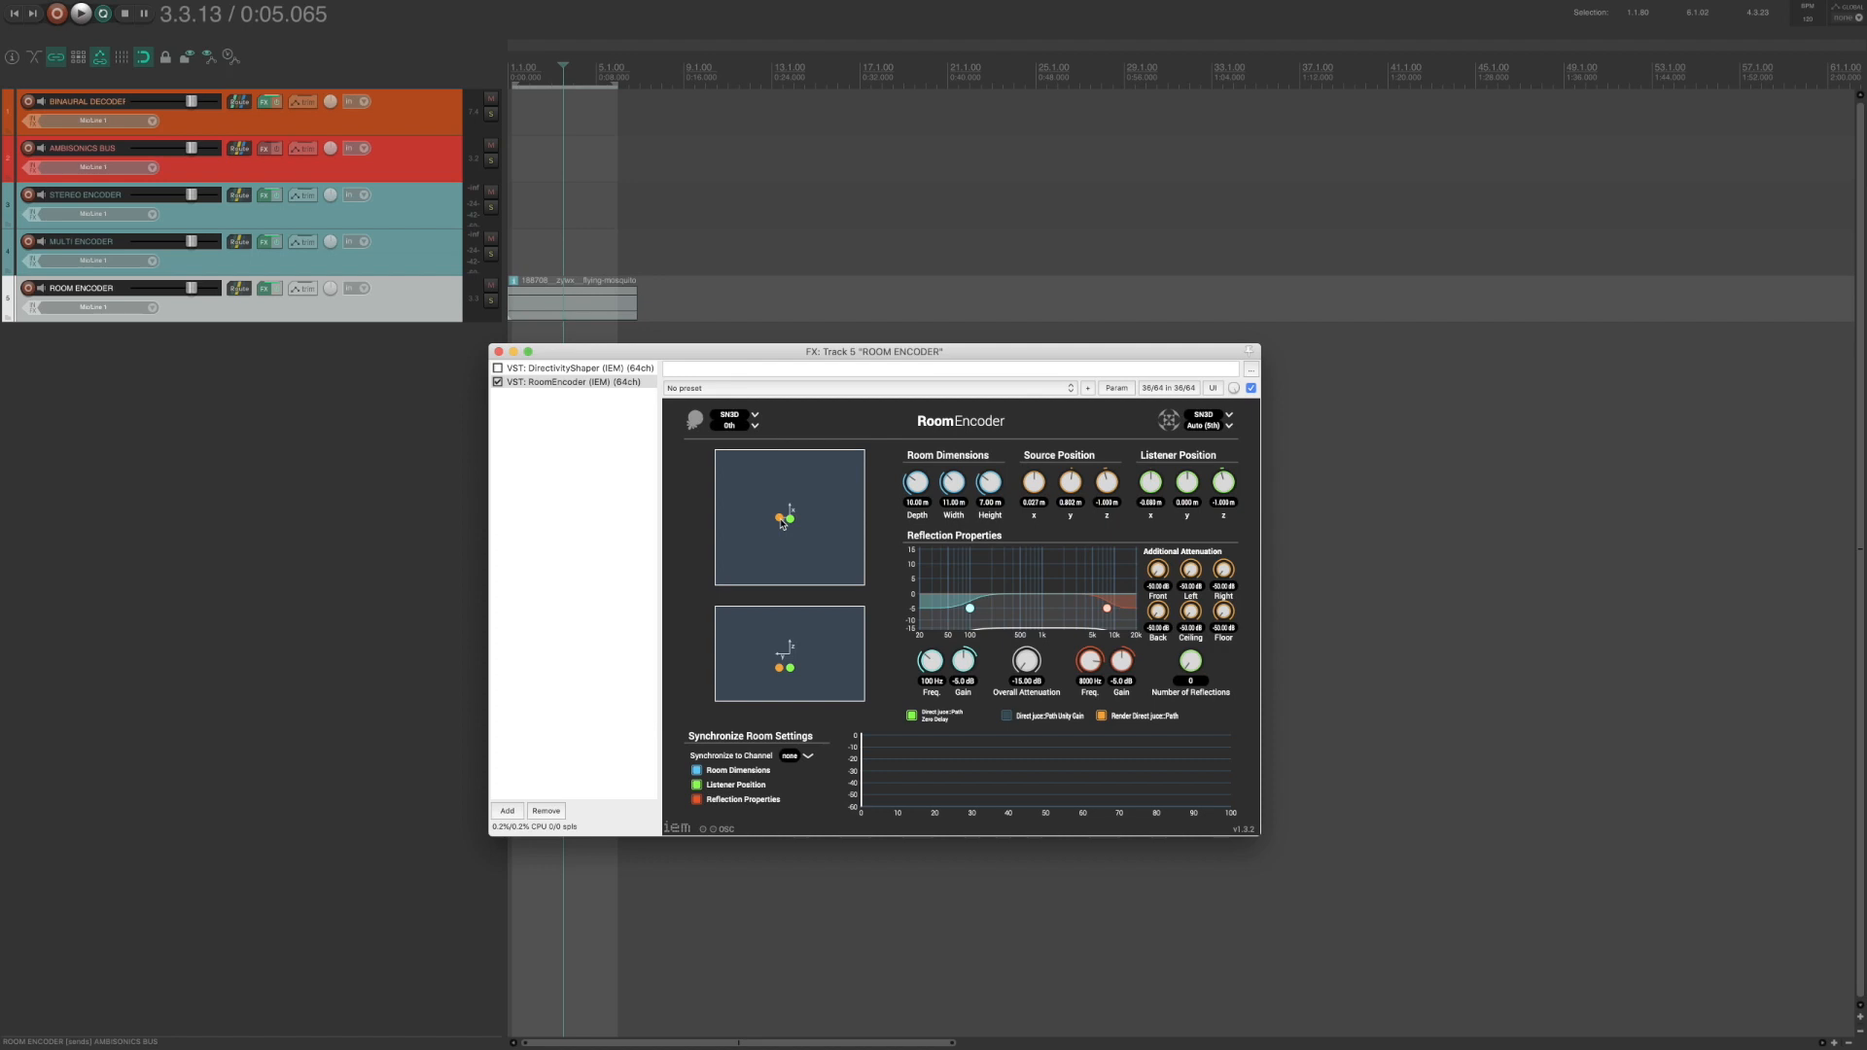
Step: Place the RoomEncoder source ahead of the listener and move it during playback to the rear right, about x -2.2, y -2.7 m
drag(783, 523, 773, 505)
key(space)
drag(772, 501, 827, 551)
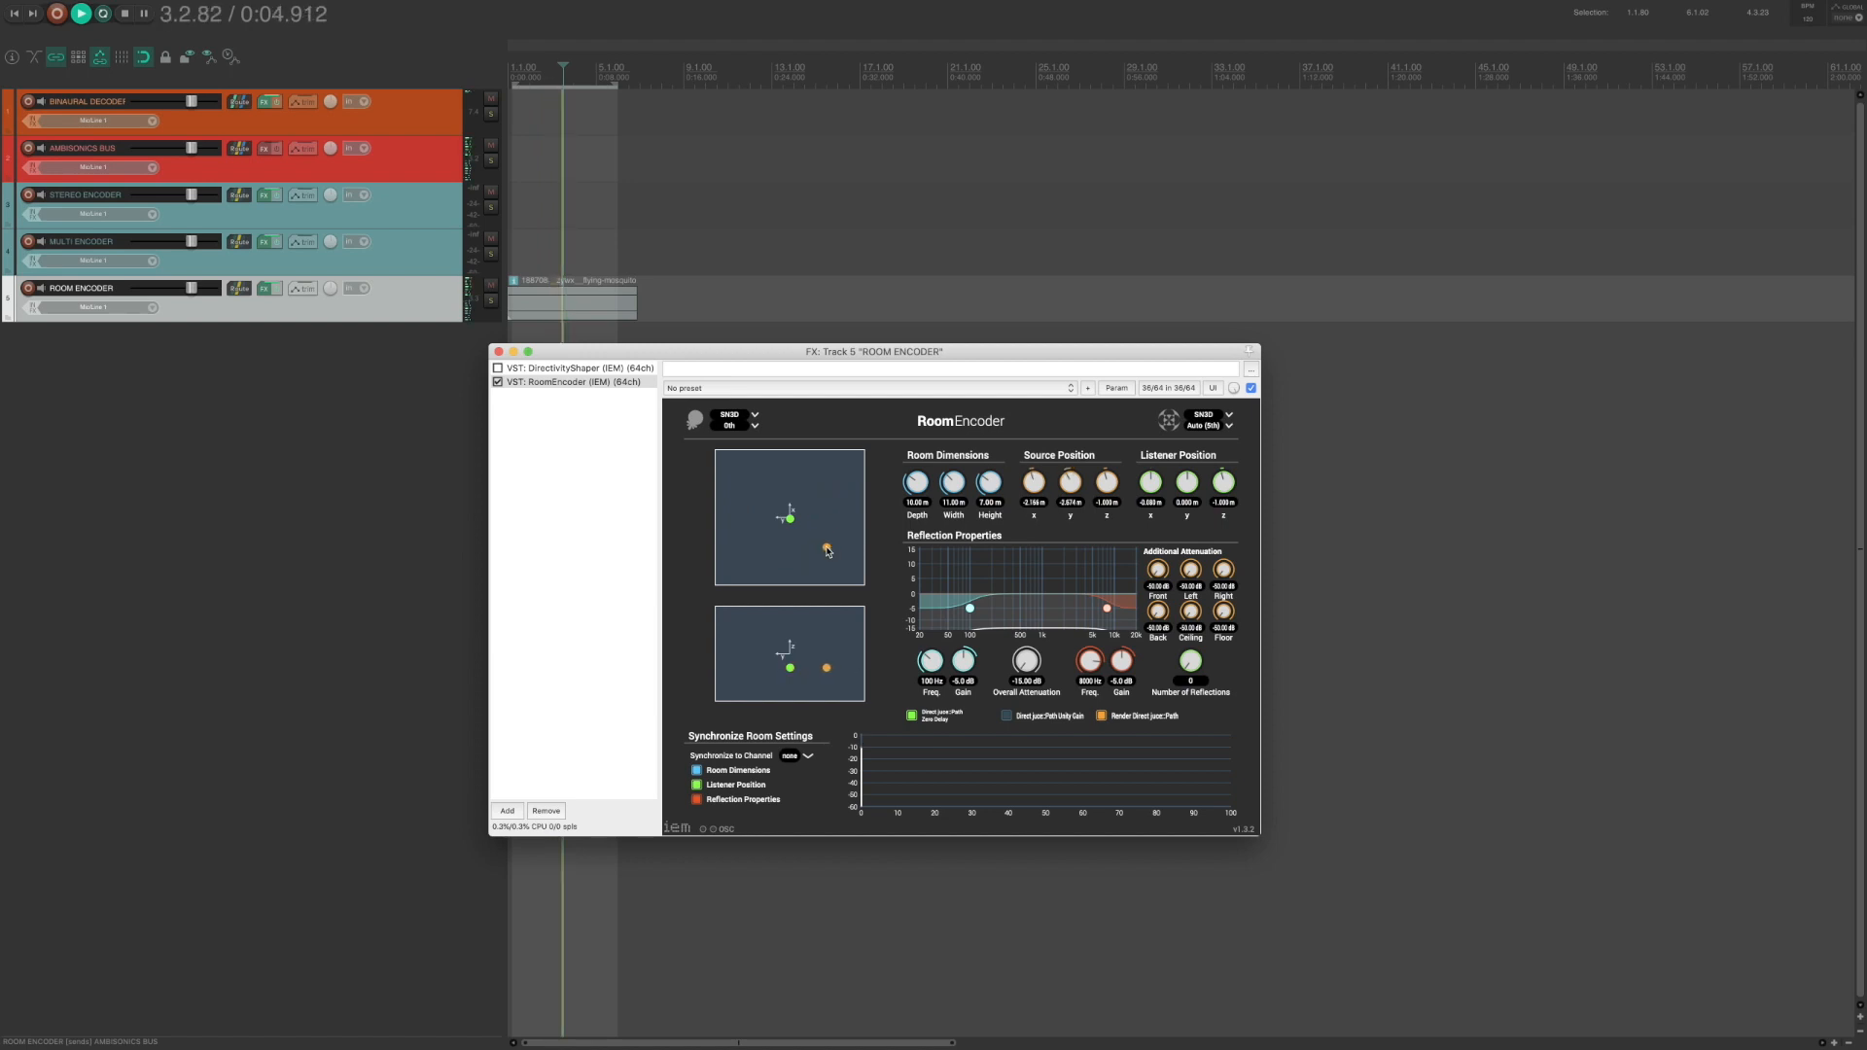
key(space)
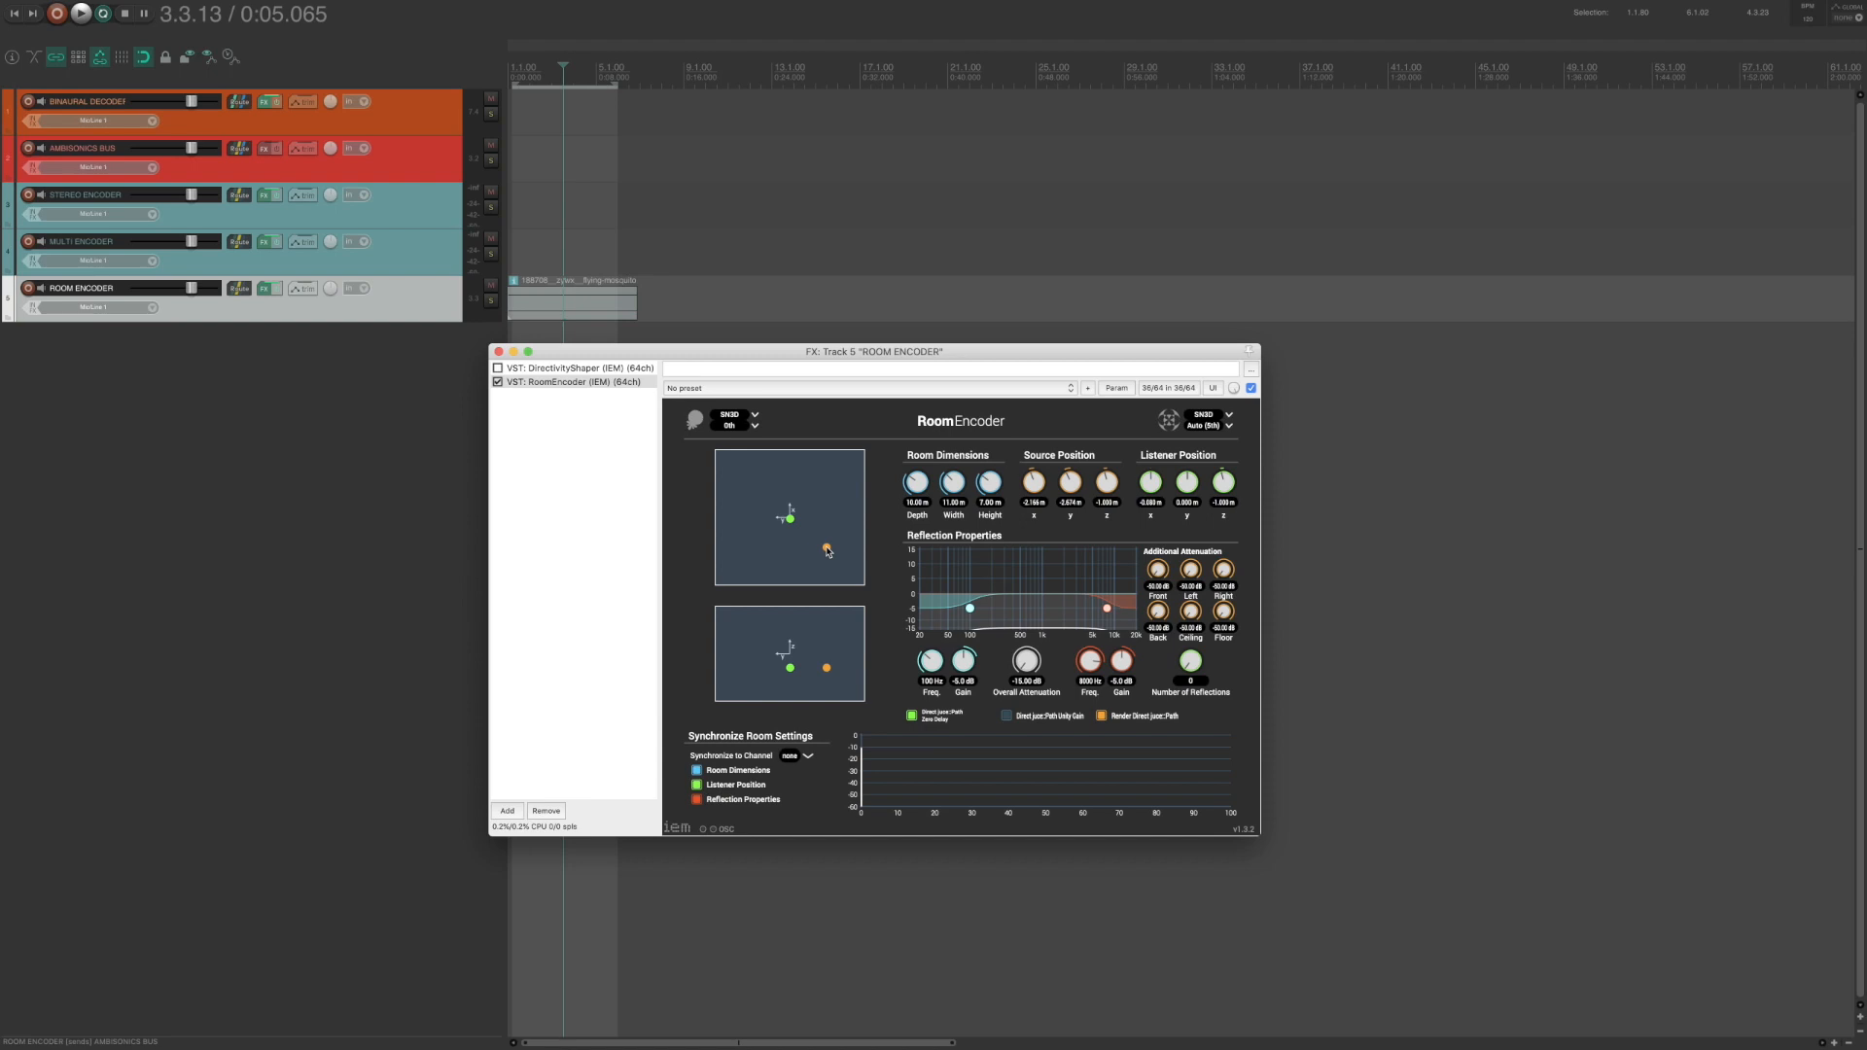
Step: Audition the RoomEncoder source moving from the rear right through the listener position, and leave it just behind and right of the listener
drag(827, 552, 804, 529)
key(space)
drag(803, 528, 787, 522)
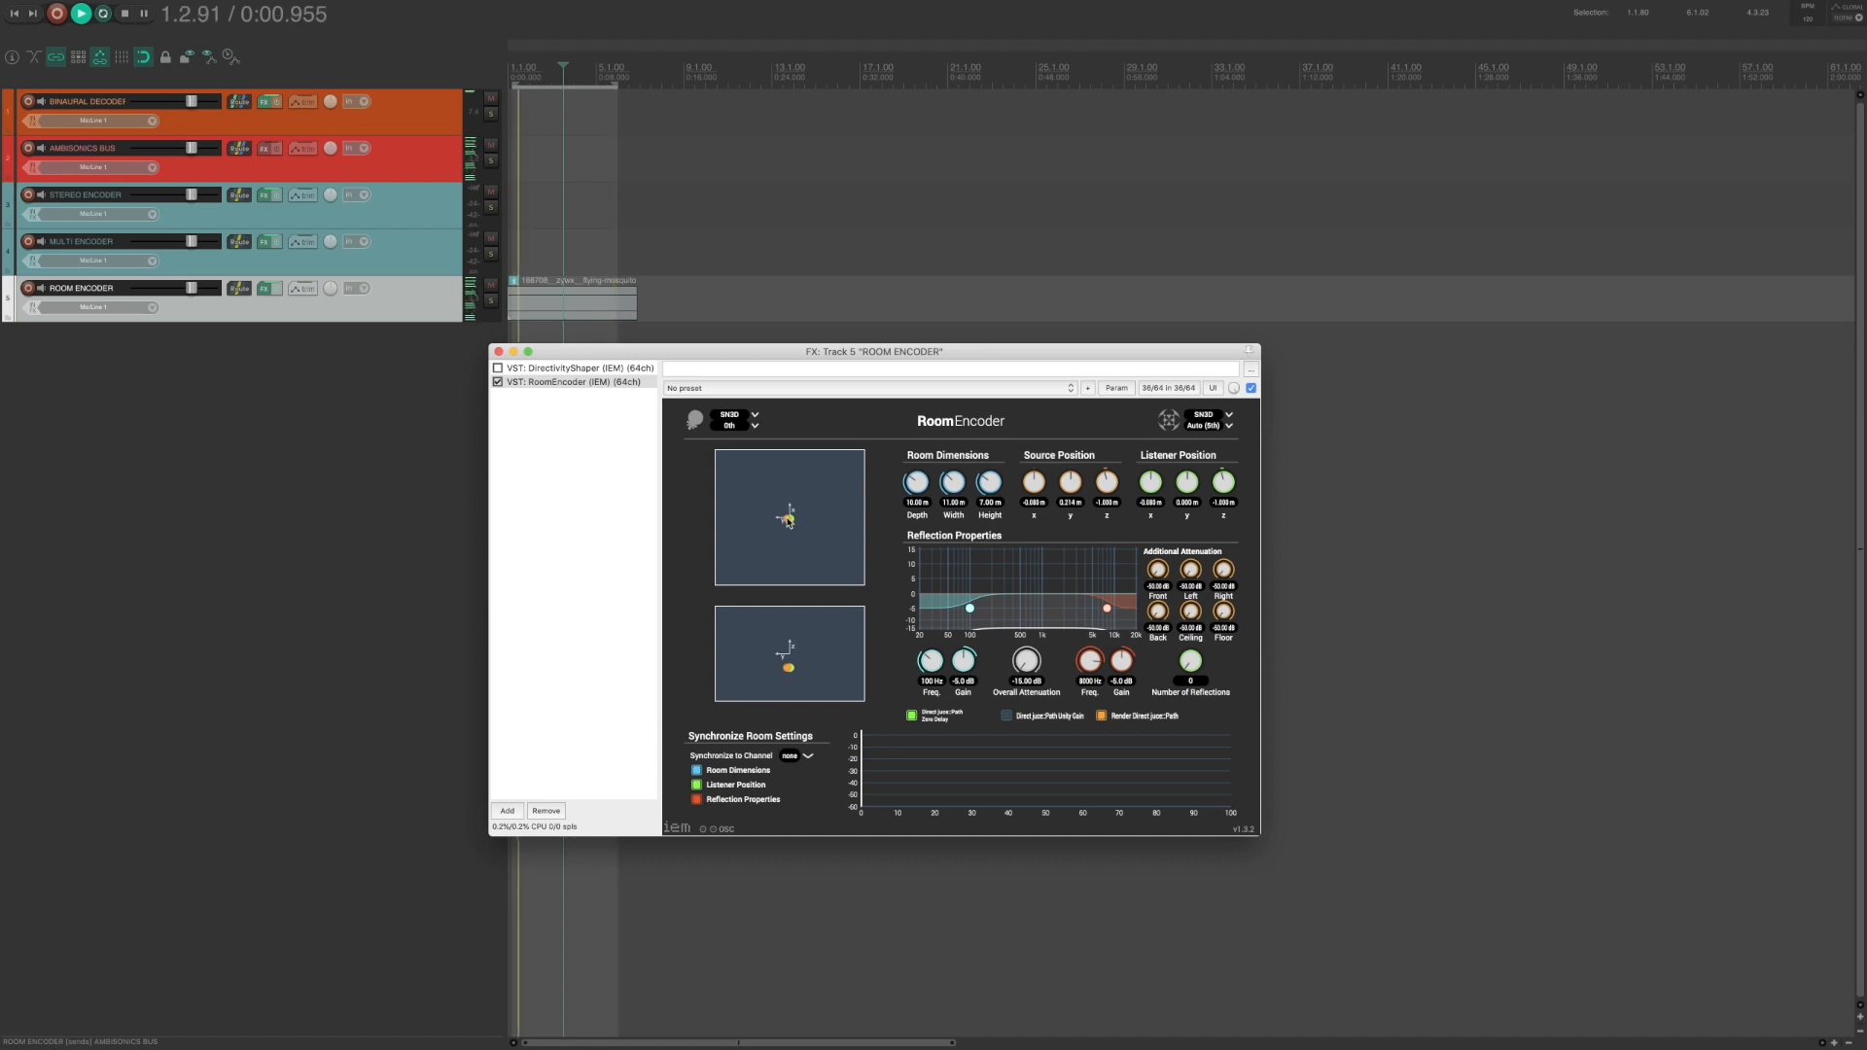
key(space)
drag(788, 520, 797, 525)
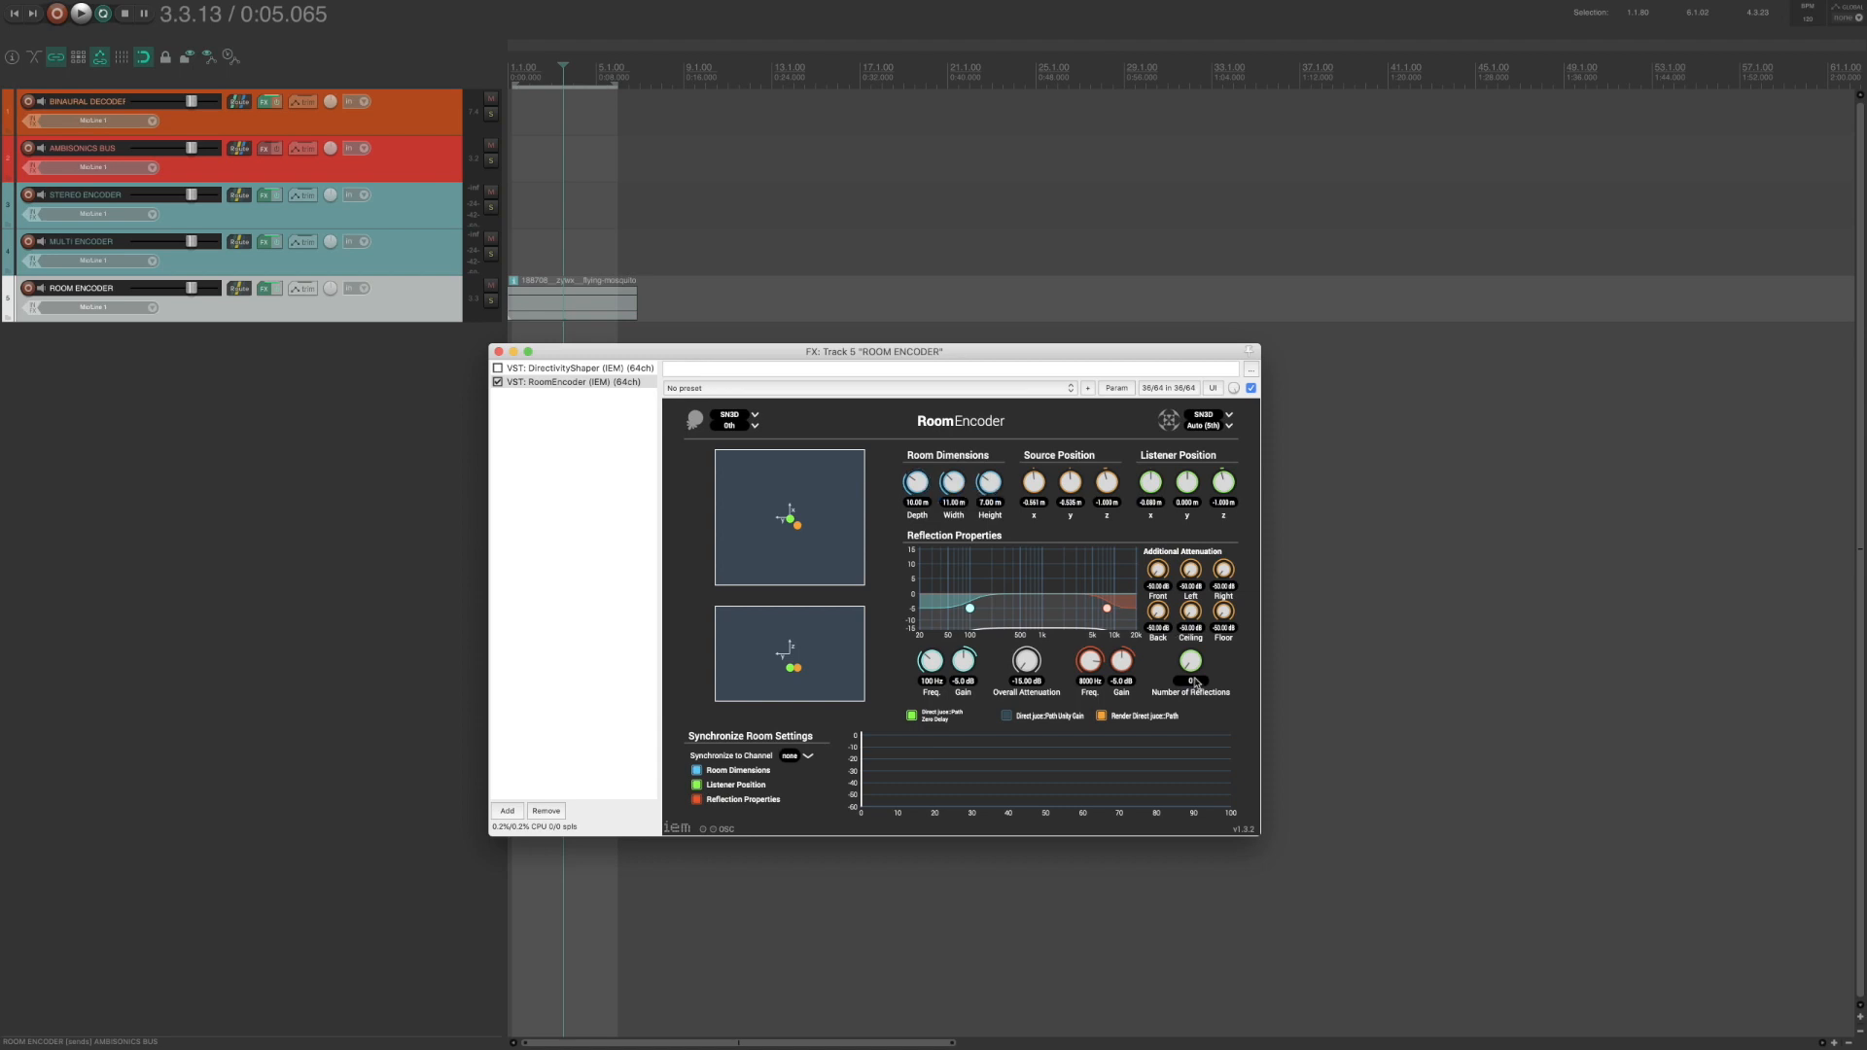
Step: Shrink the RoomEncoder room to 1.00 m in depth, width and height, keeping the source near the room
drag(919, 480, 924, 550)
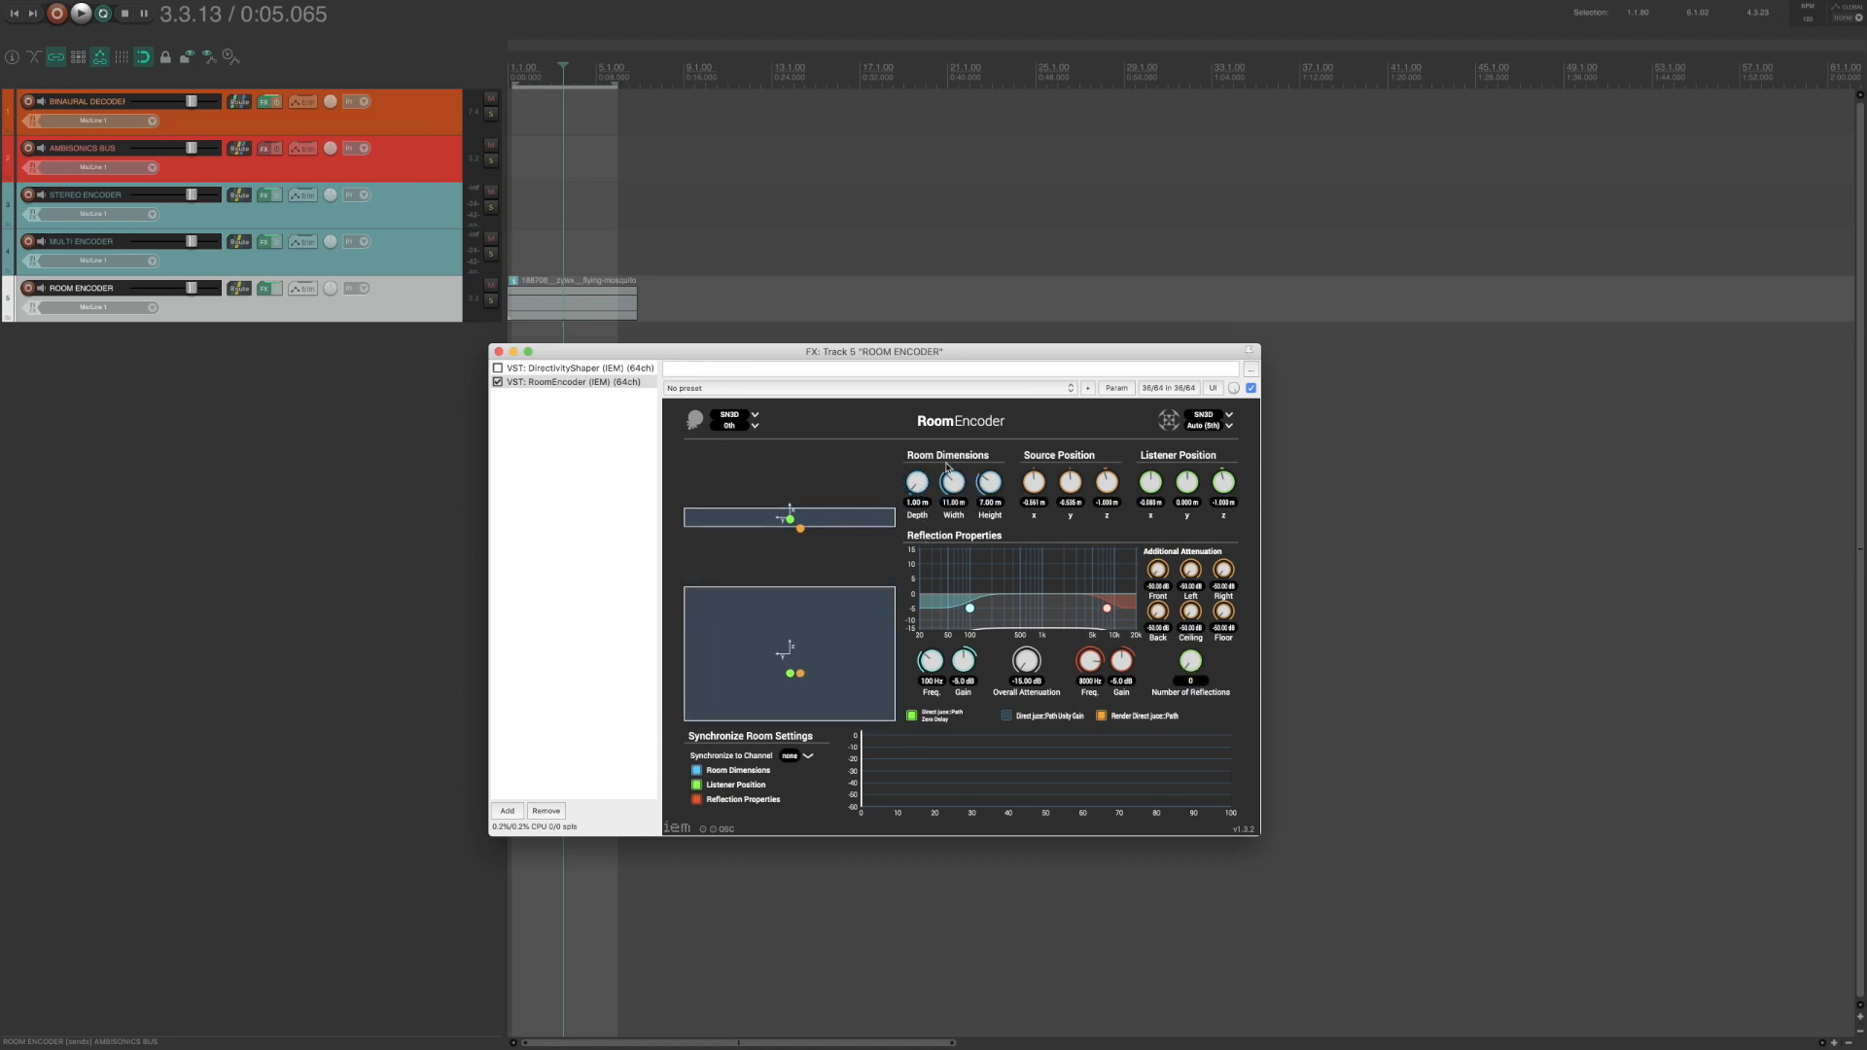
drag(955, 481, 985, 521)
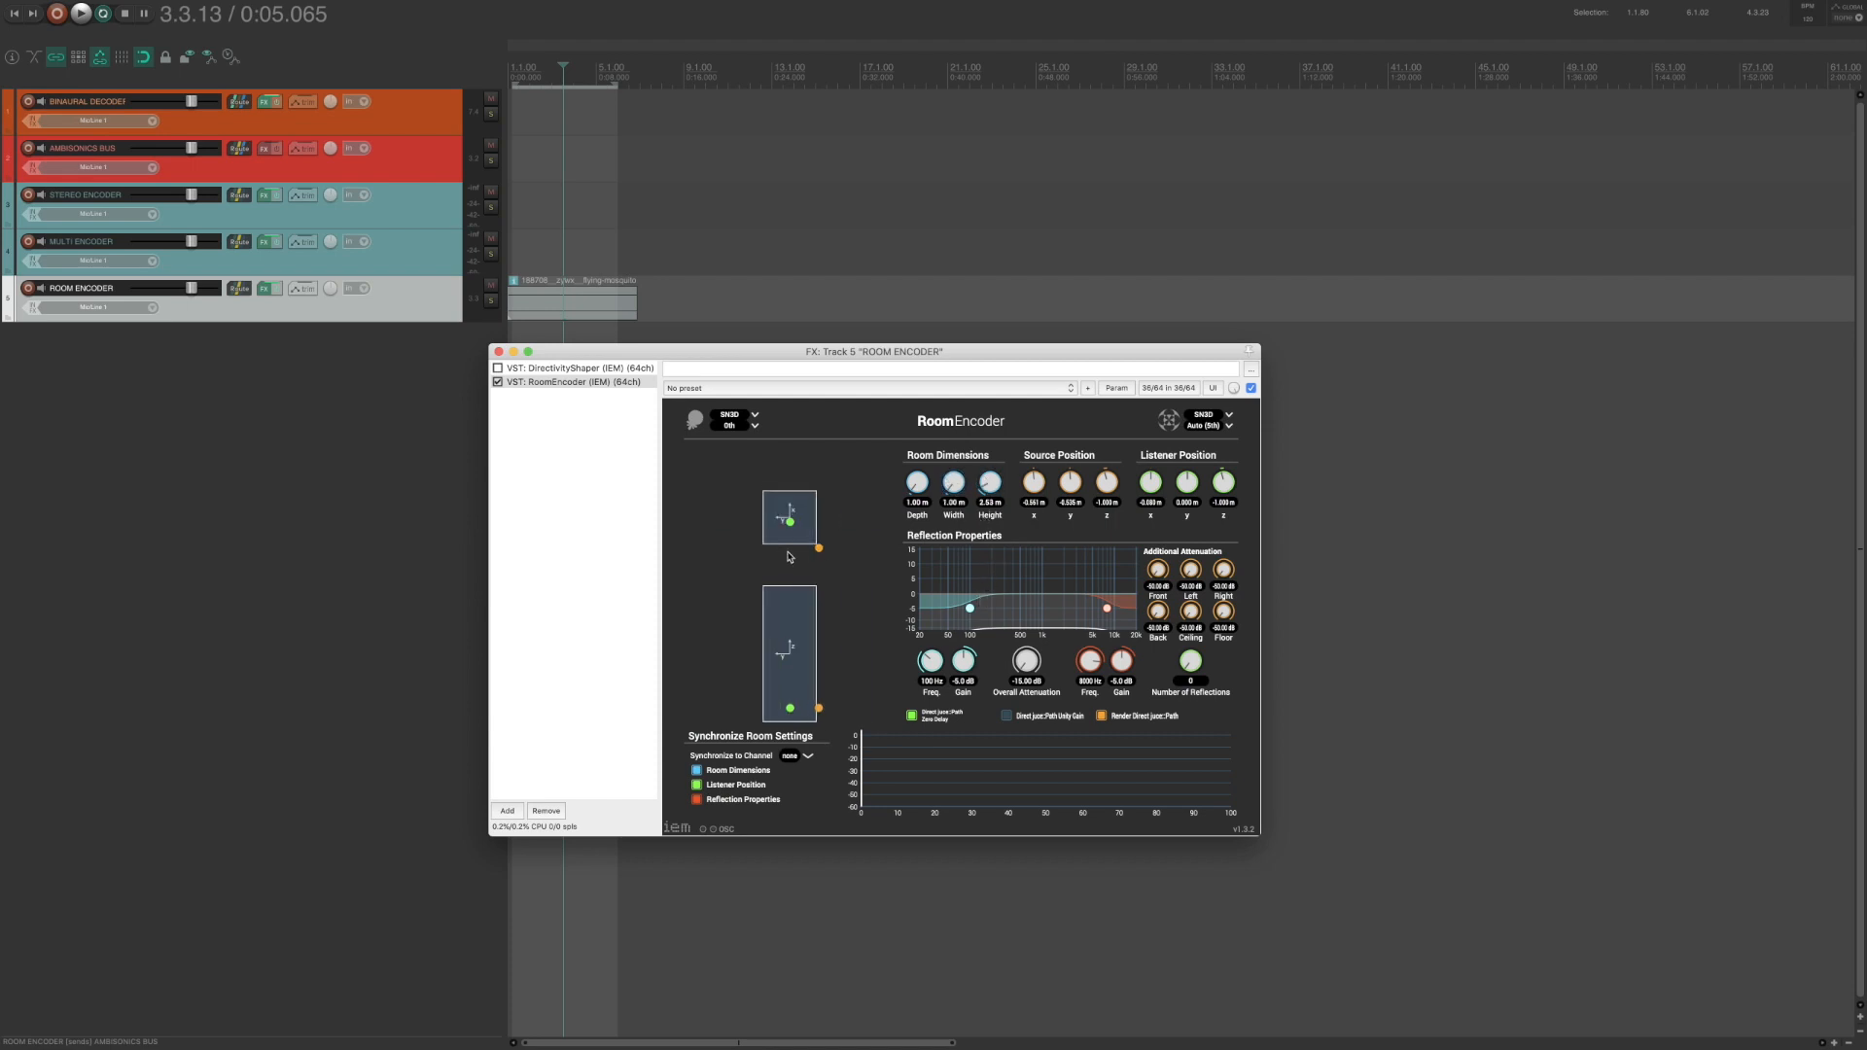
drag(819, 548, 806, 532)
drag(990, 482, 989, 506)
Step: Centre the listener in the 1.00 m deep room and place the source right beside it in both the top and elevation views
drag(917, 481, 917, 473)
drag(790, 714, 788, 651)
drag(808, 715, 799, 656)
drag(917, 481, 917, 498)
drag(786, 528, 789, 516)
drag(787, 659, 788, 654)
drag(809, 668, 794, 655)
drag(793, 551, 794, 517)
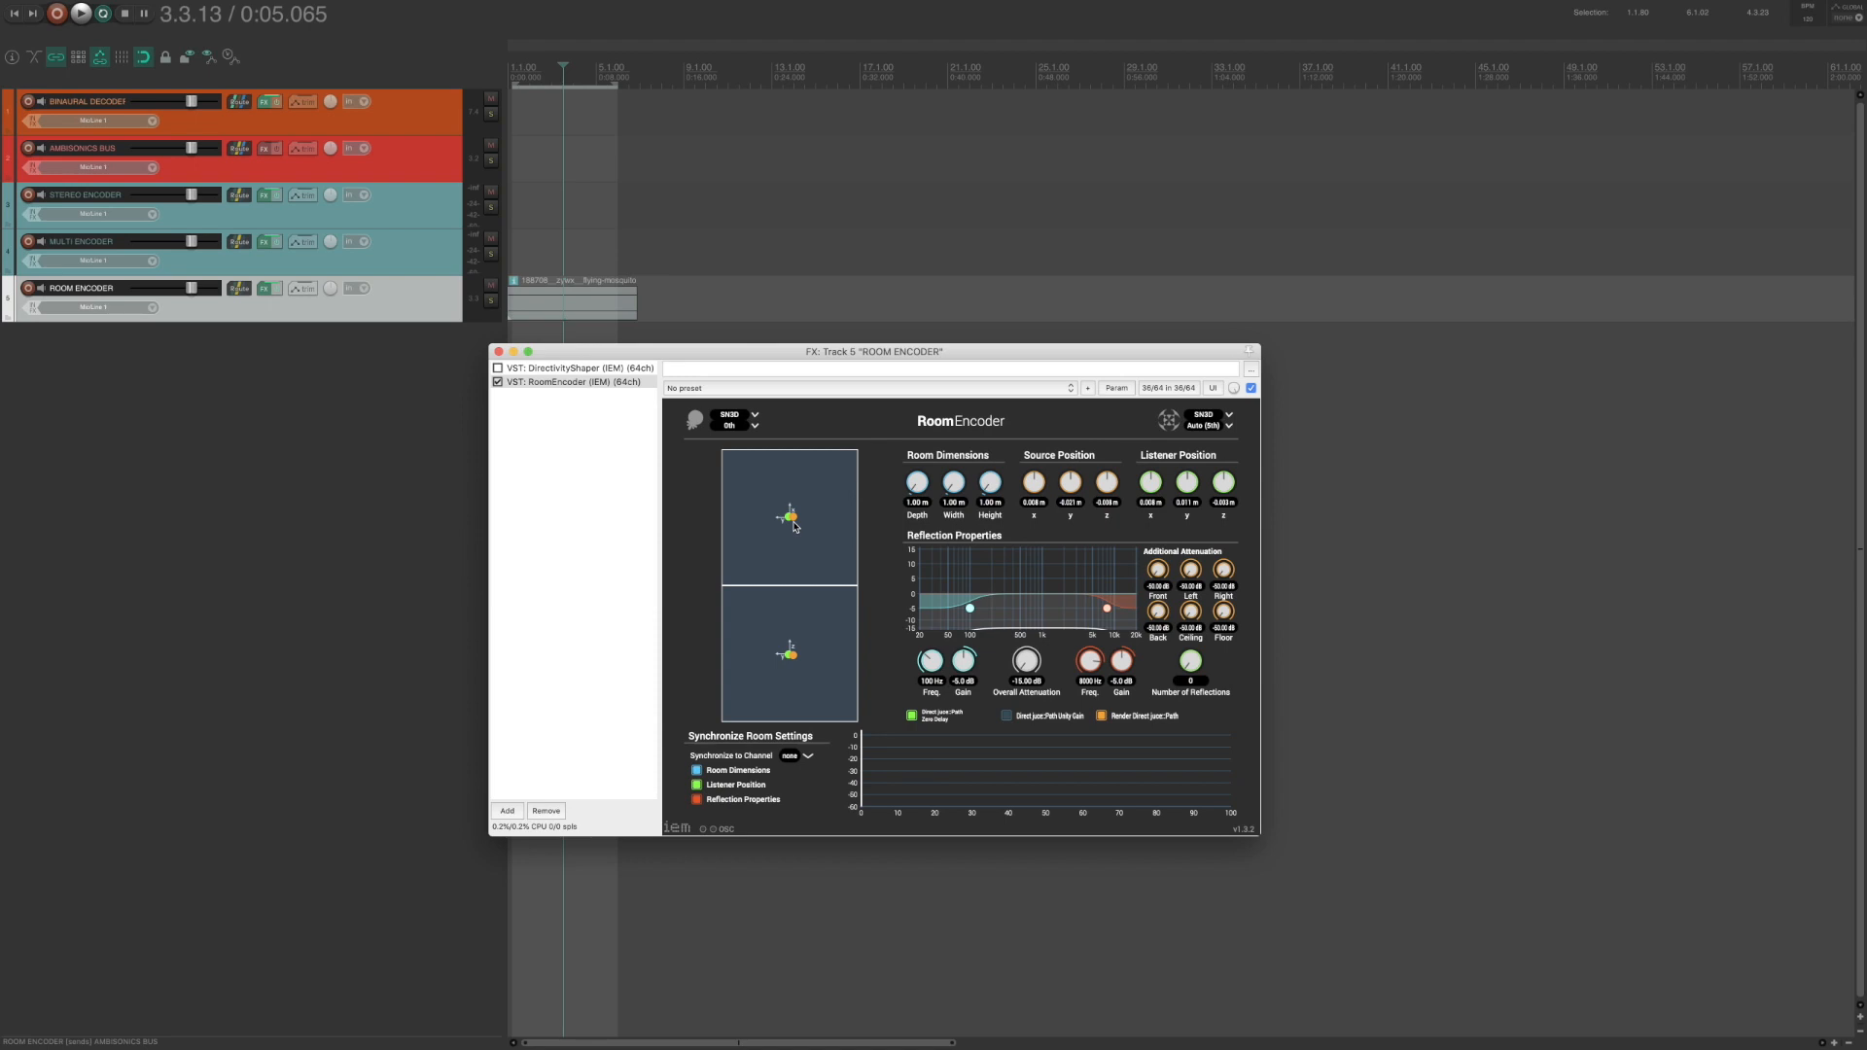
Step: Move the source to the front left of the listener and start playback to audition it in the small room
drag(796, 526, 779, 513)
key(space)
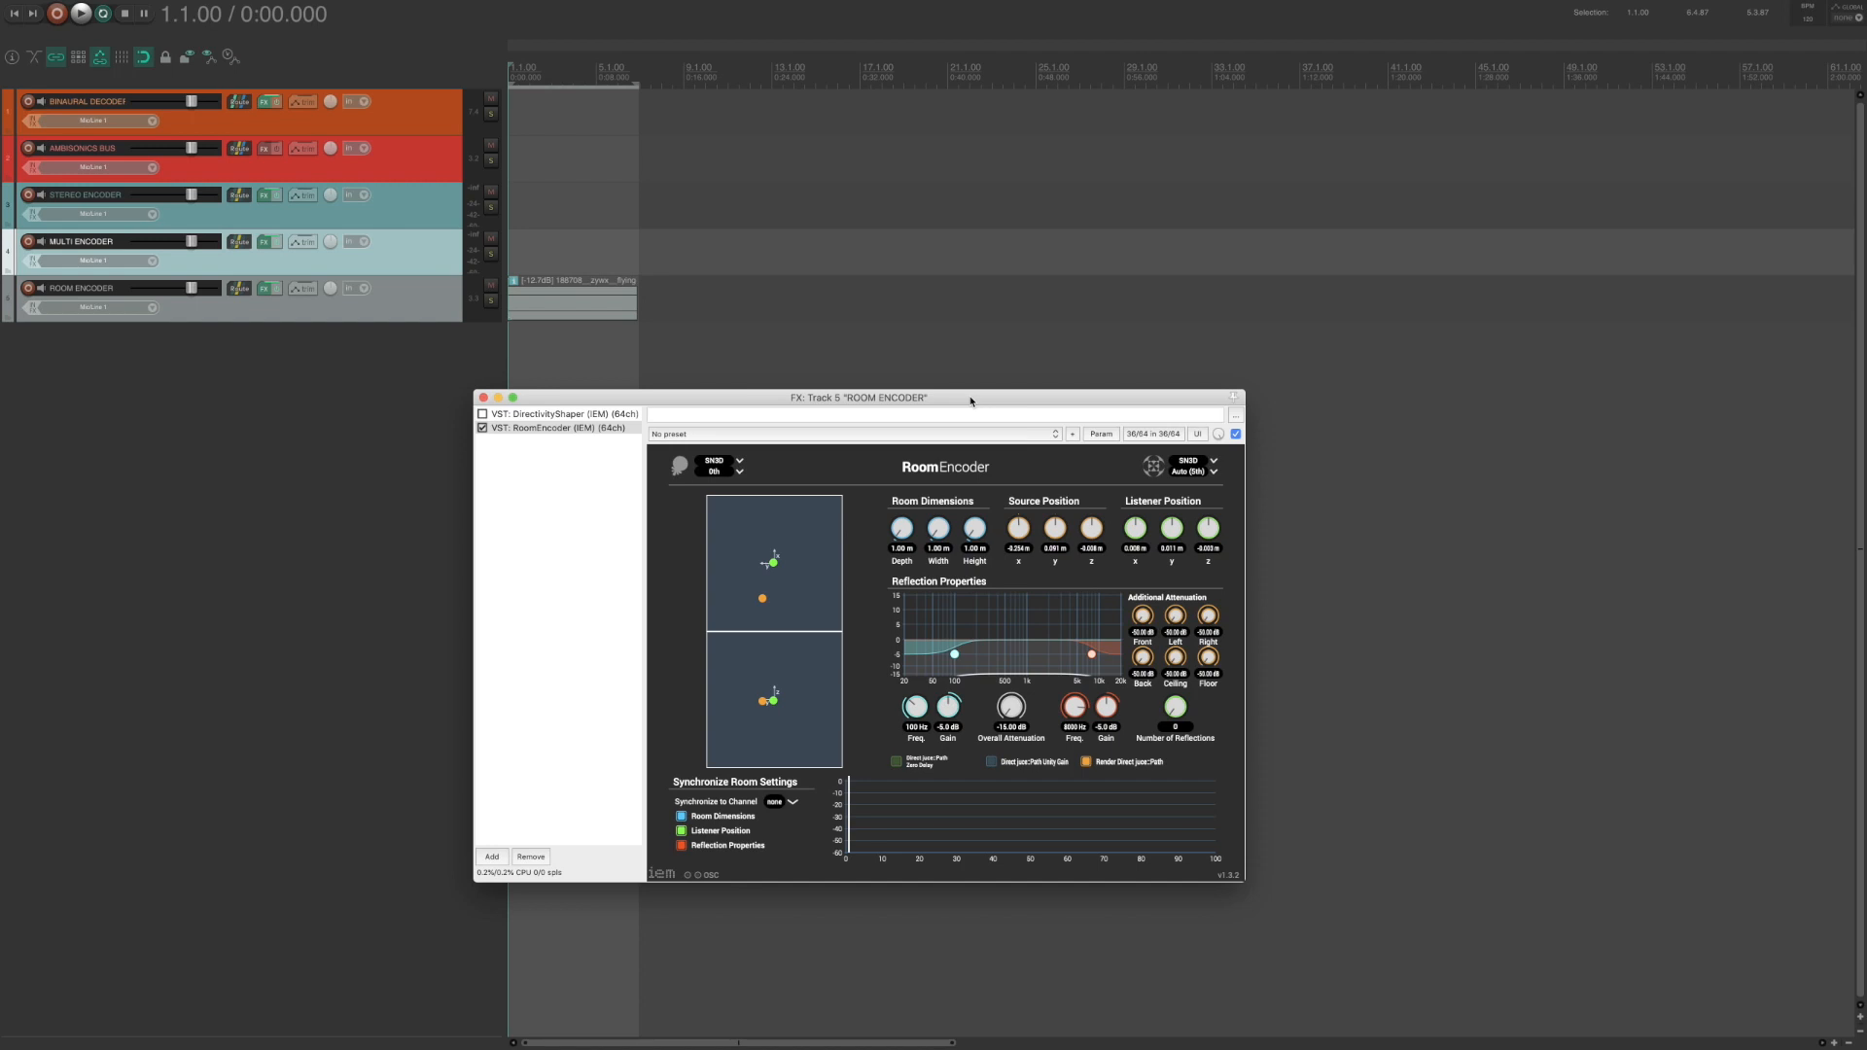
Step: Review the automation preferences, including the option to reduce envelope point data when recording or drawing automation, and accept them
key(super+comma)
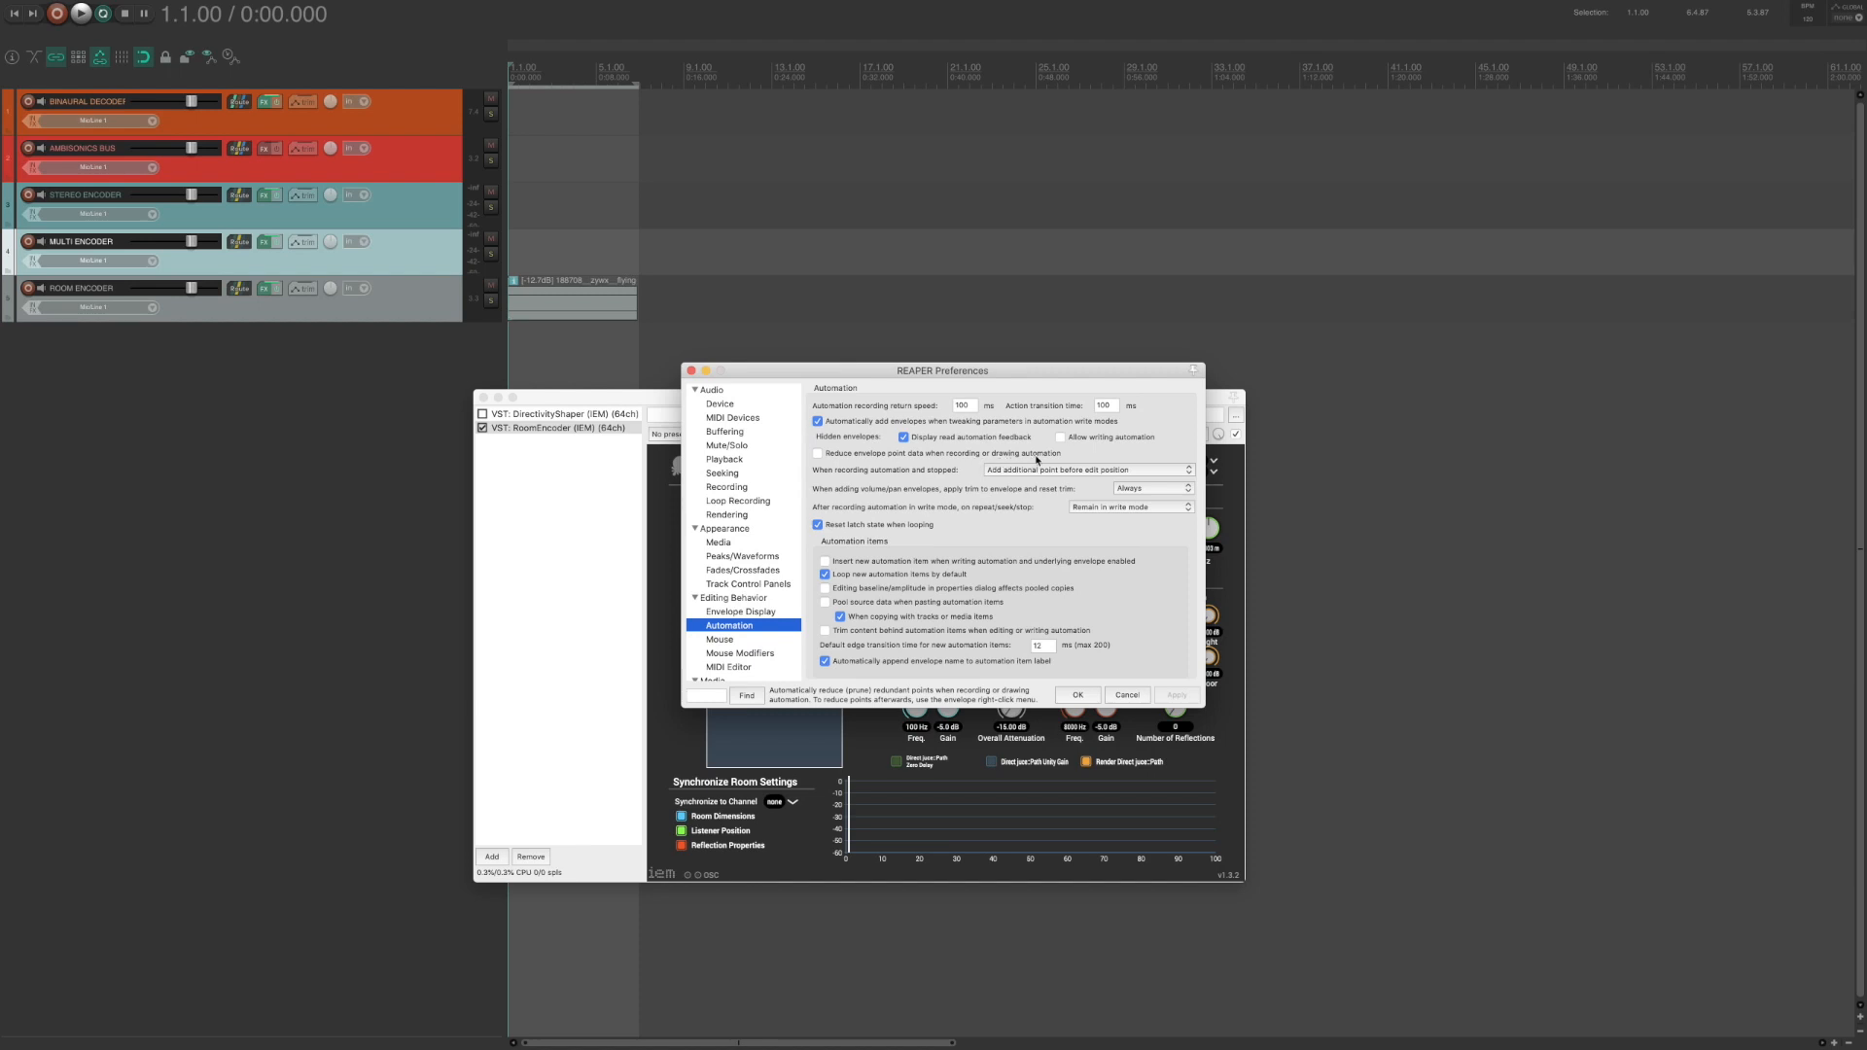
click(1078, 695)
Step: Set the ROOM ENCODER track to Latch mode and record the source moving farther behind the listener during playback
click(302, 288)
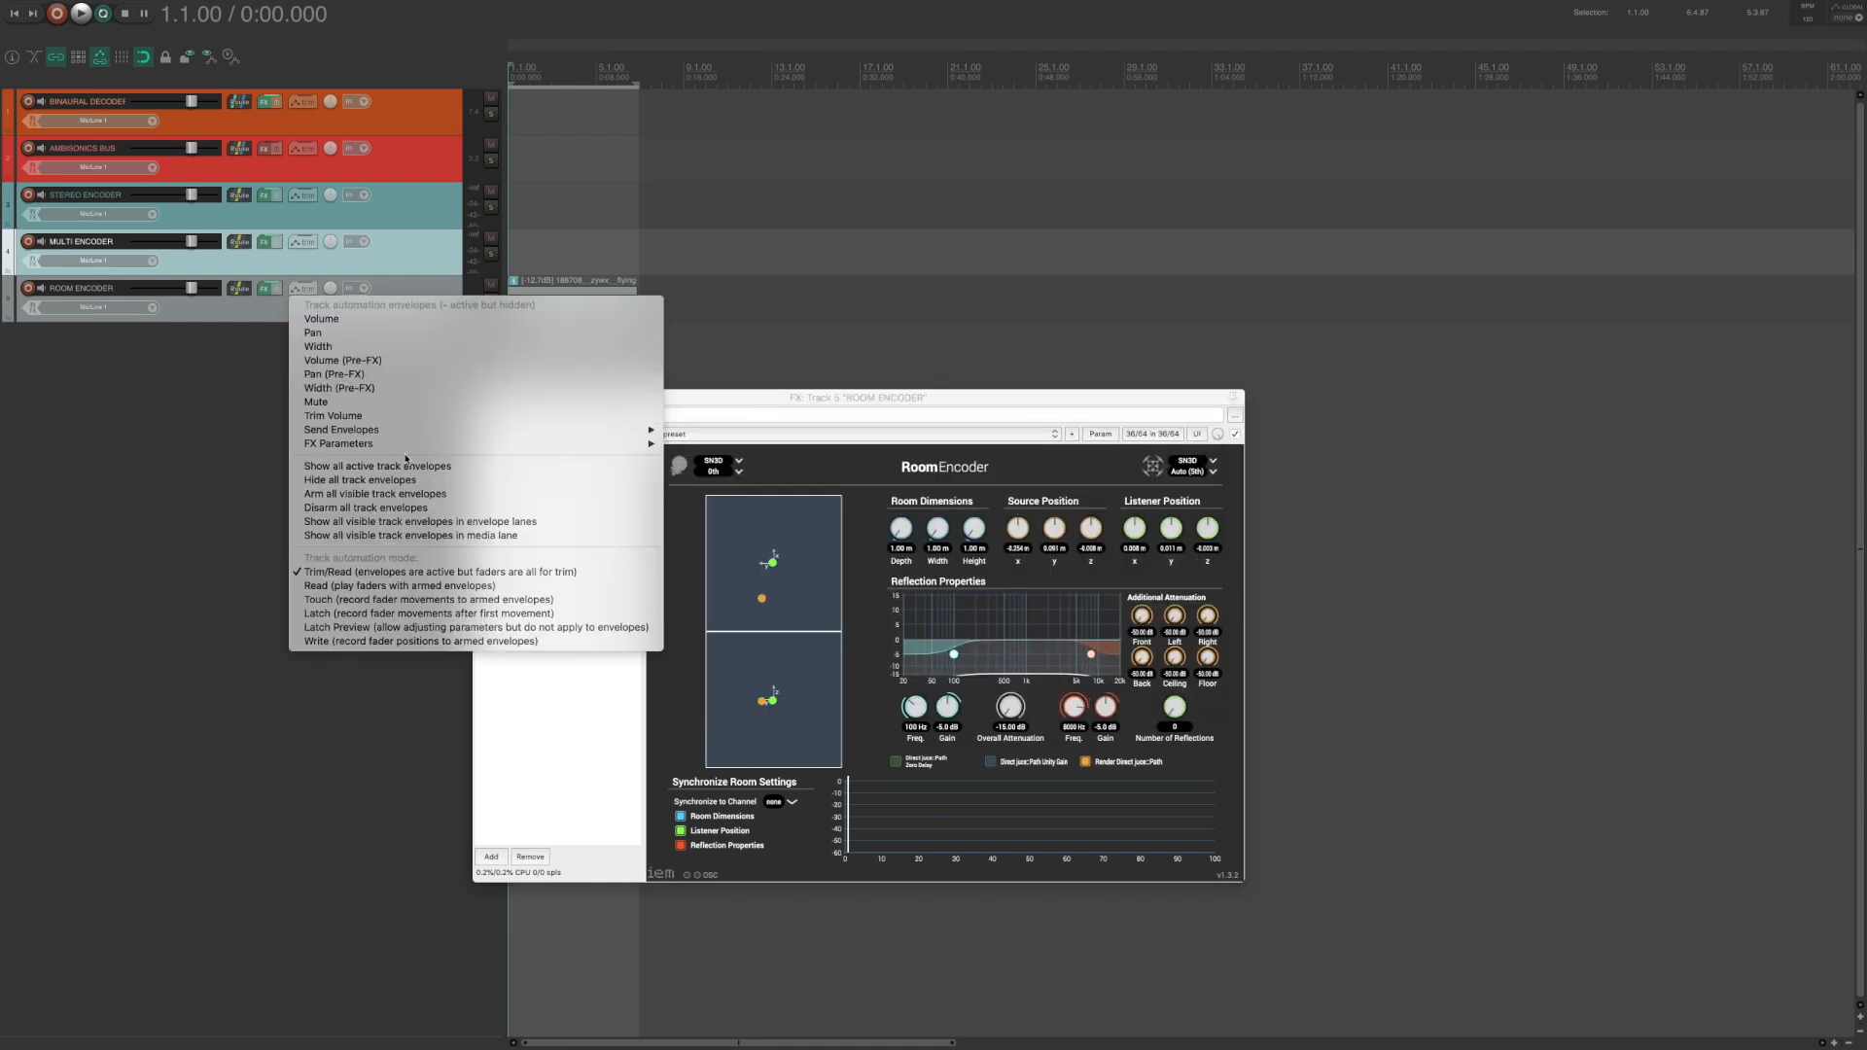
click(433, 613)
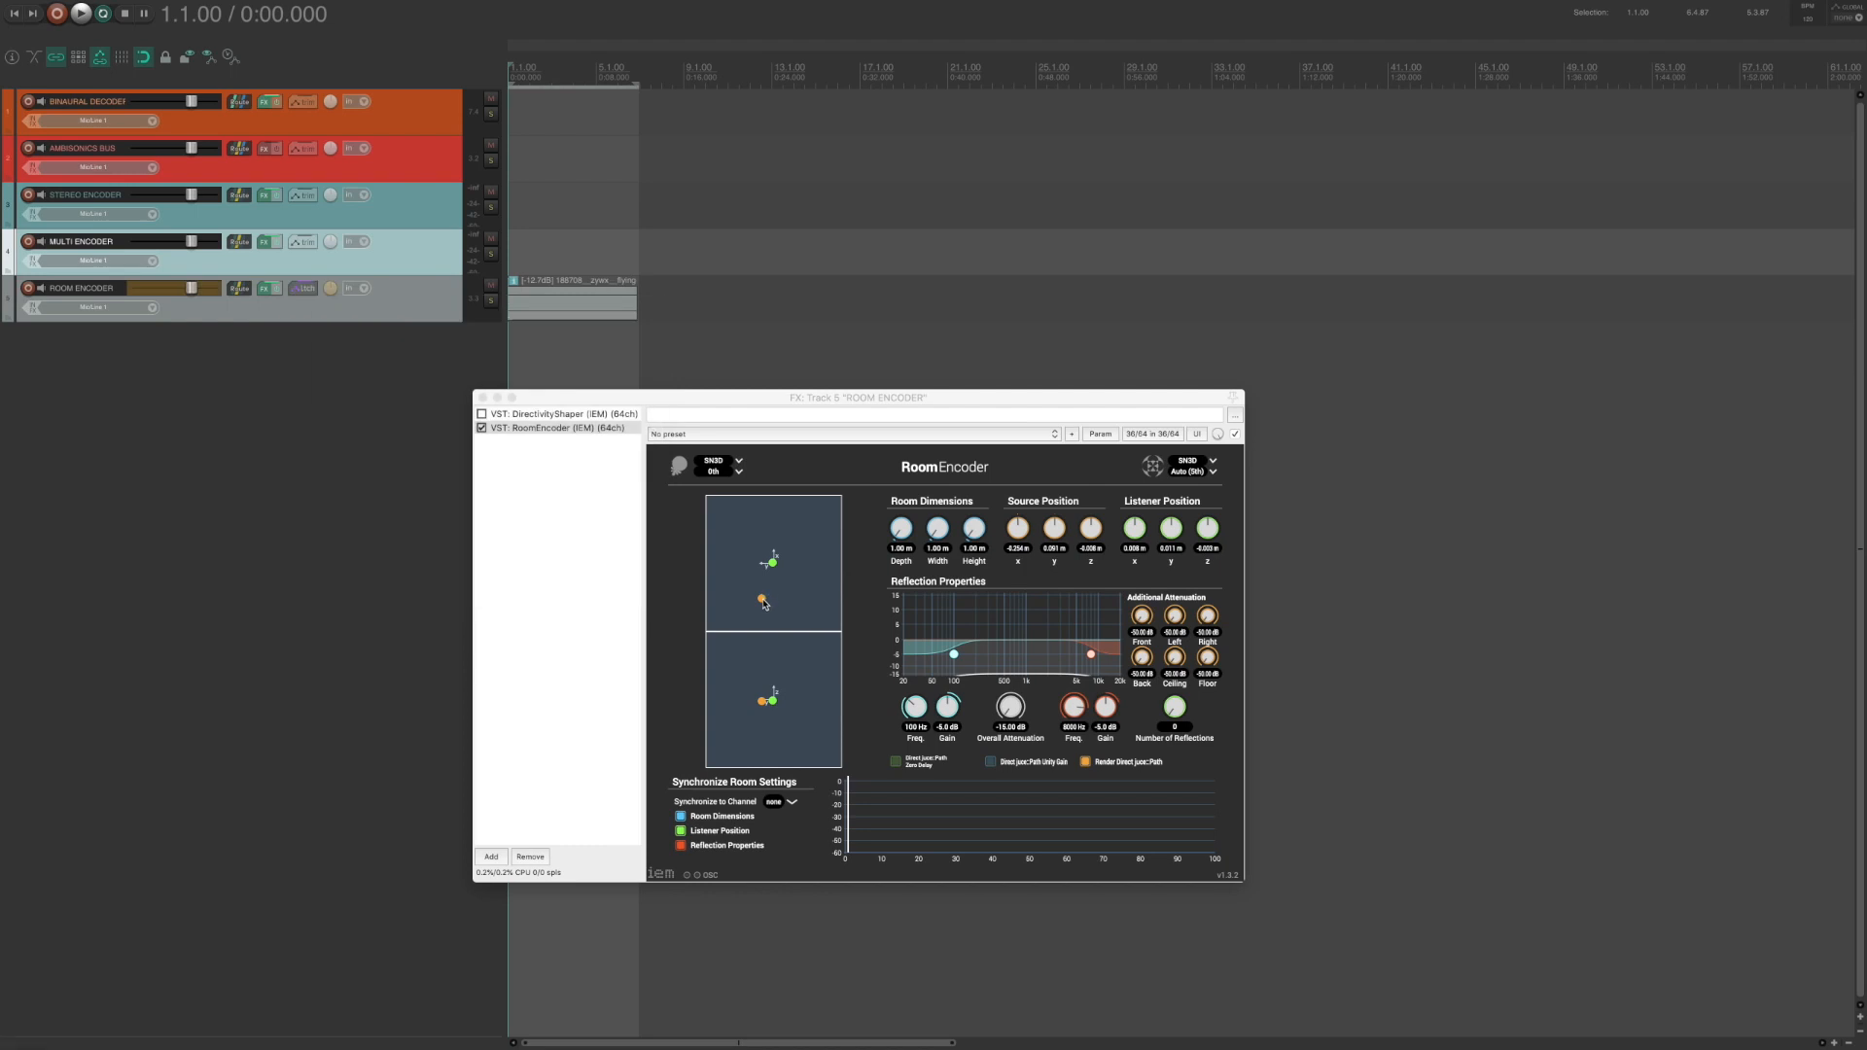
key(space)
mouse_move(764, 603)
mouse_down()
mouse_move(745, 583)
mouse_move(776, 550)
mouse_move(827, 577)
mouse_move(757, 573)
mouse_move(772, 623)
mouse_up()
key(space)
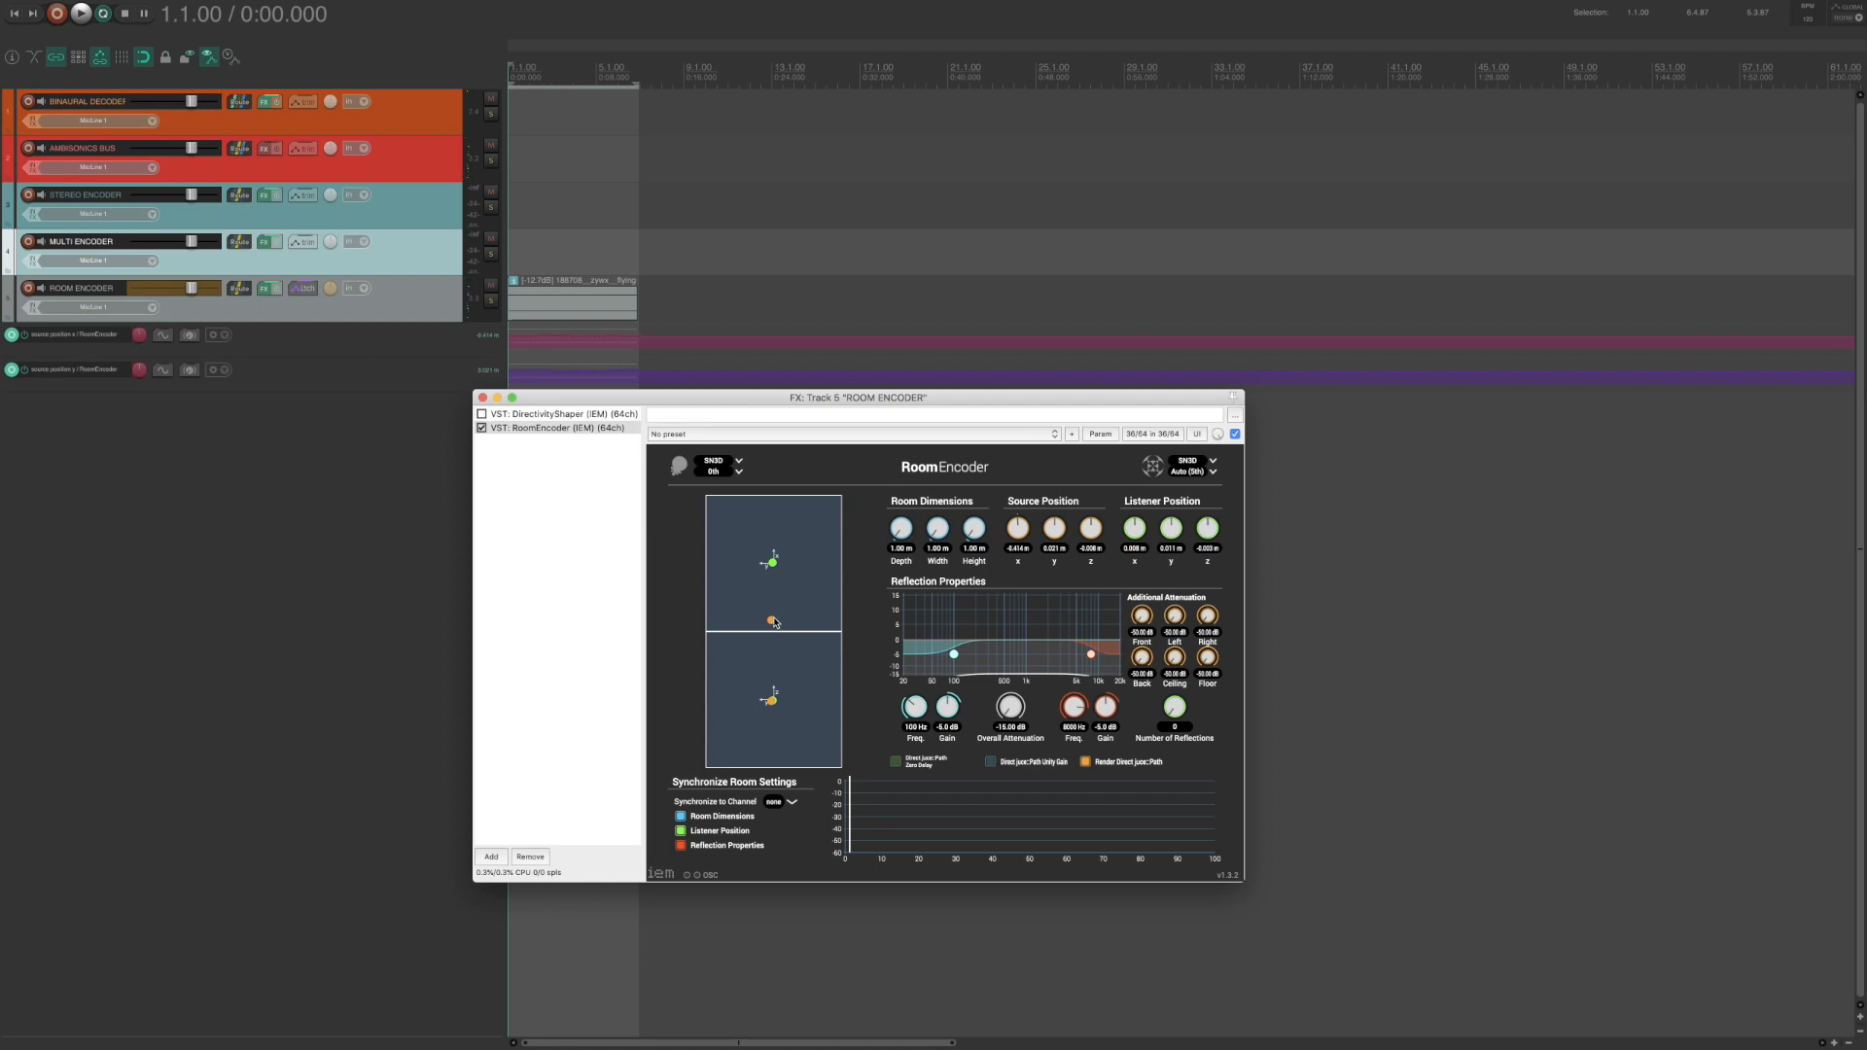